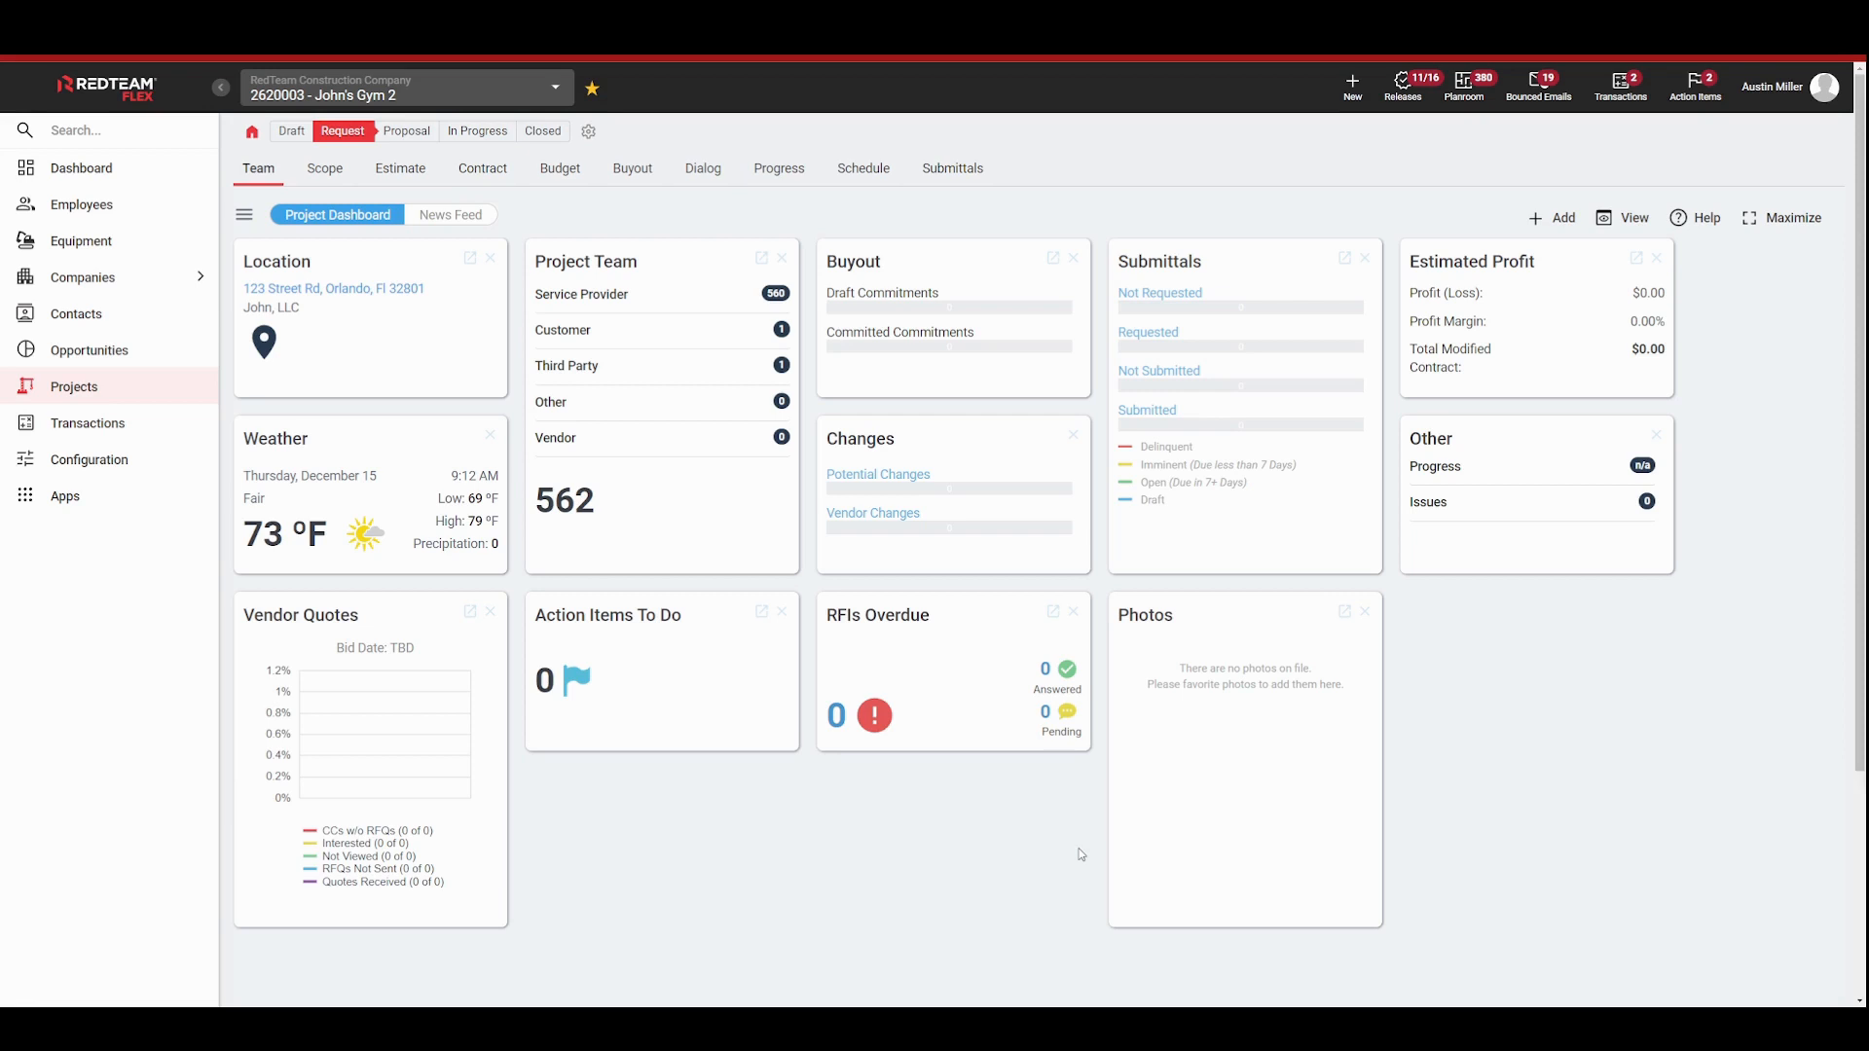
# Step: Open the project's estimate and view the options for importing an estimate from a spreadsheet
pyautogui.click(397, 185)
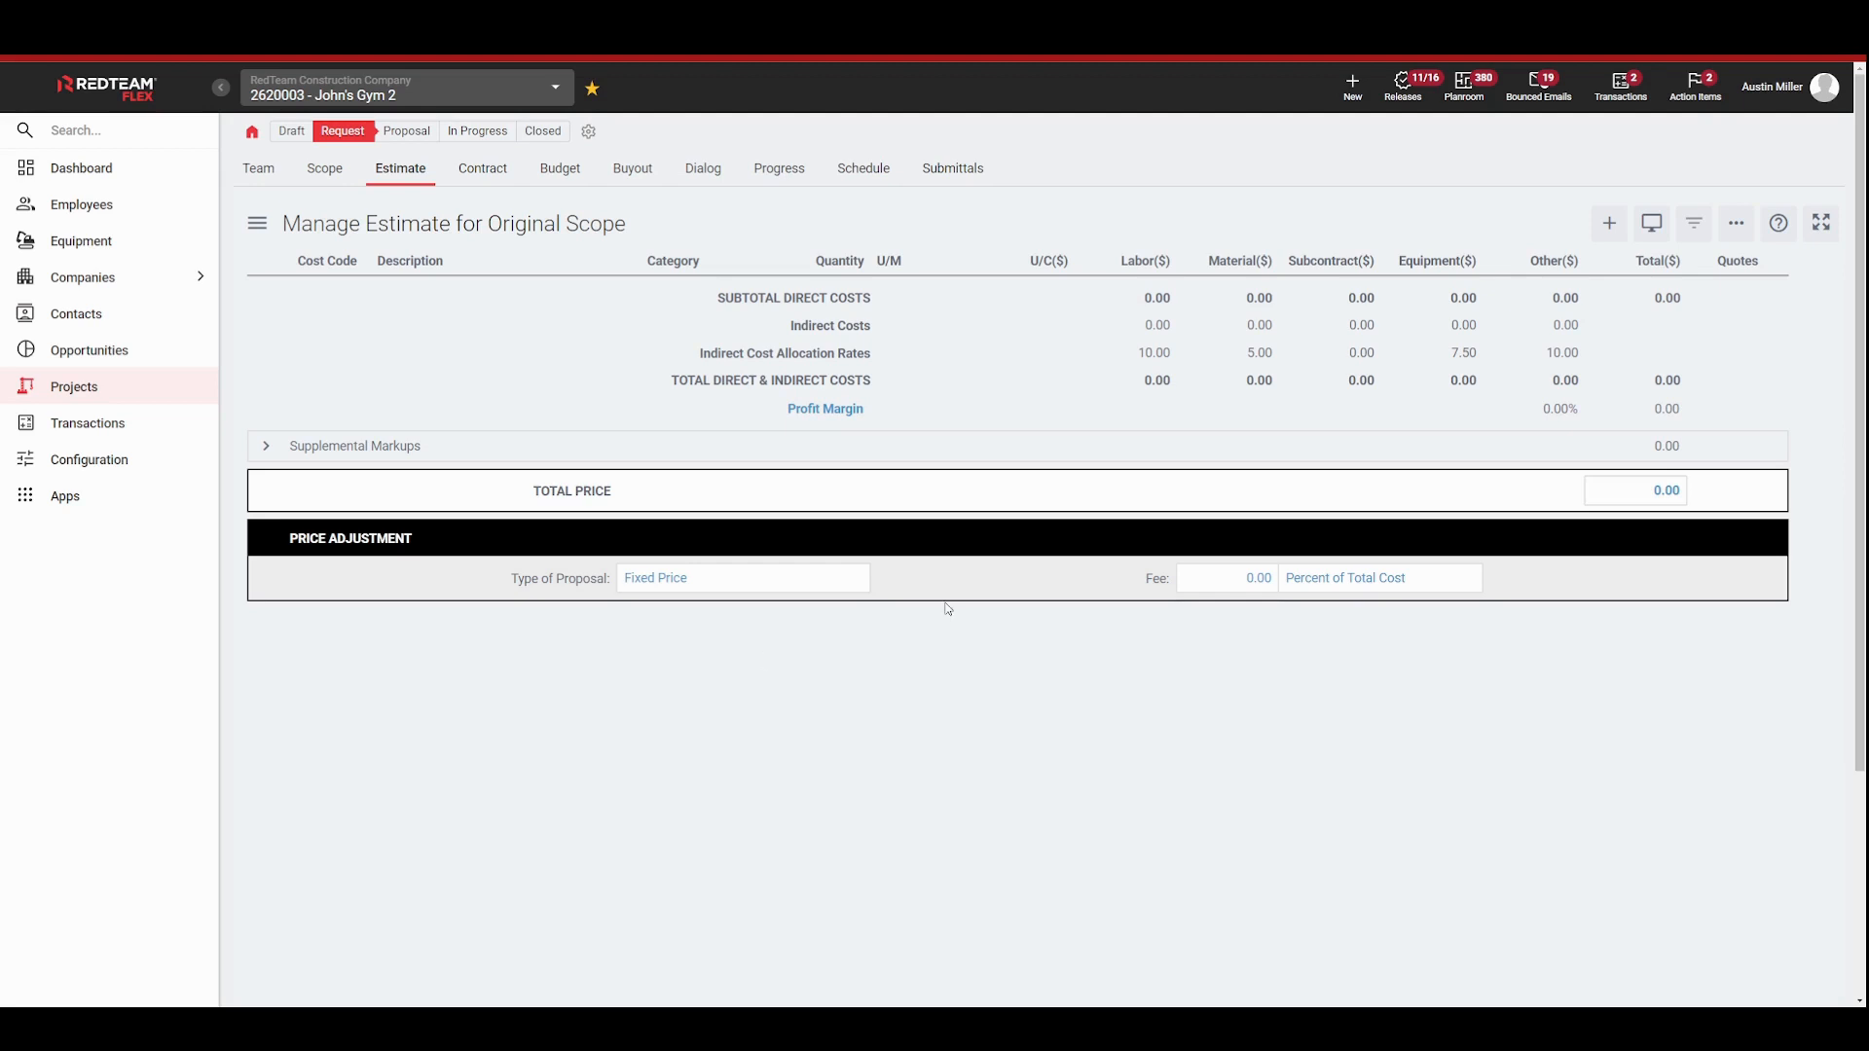
pyautogui.click(1612, 239)
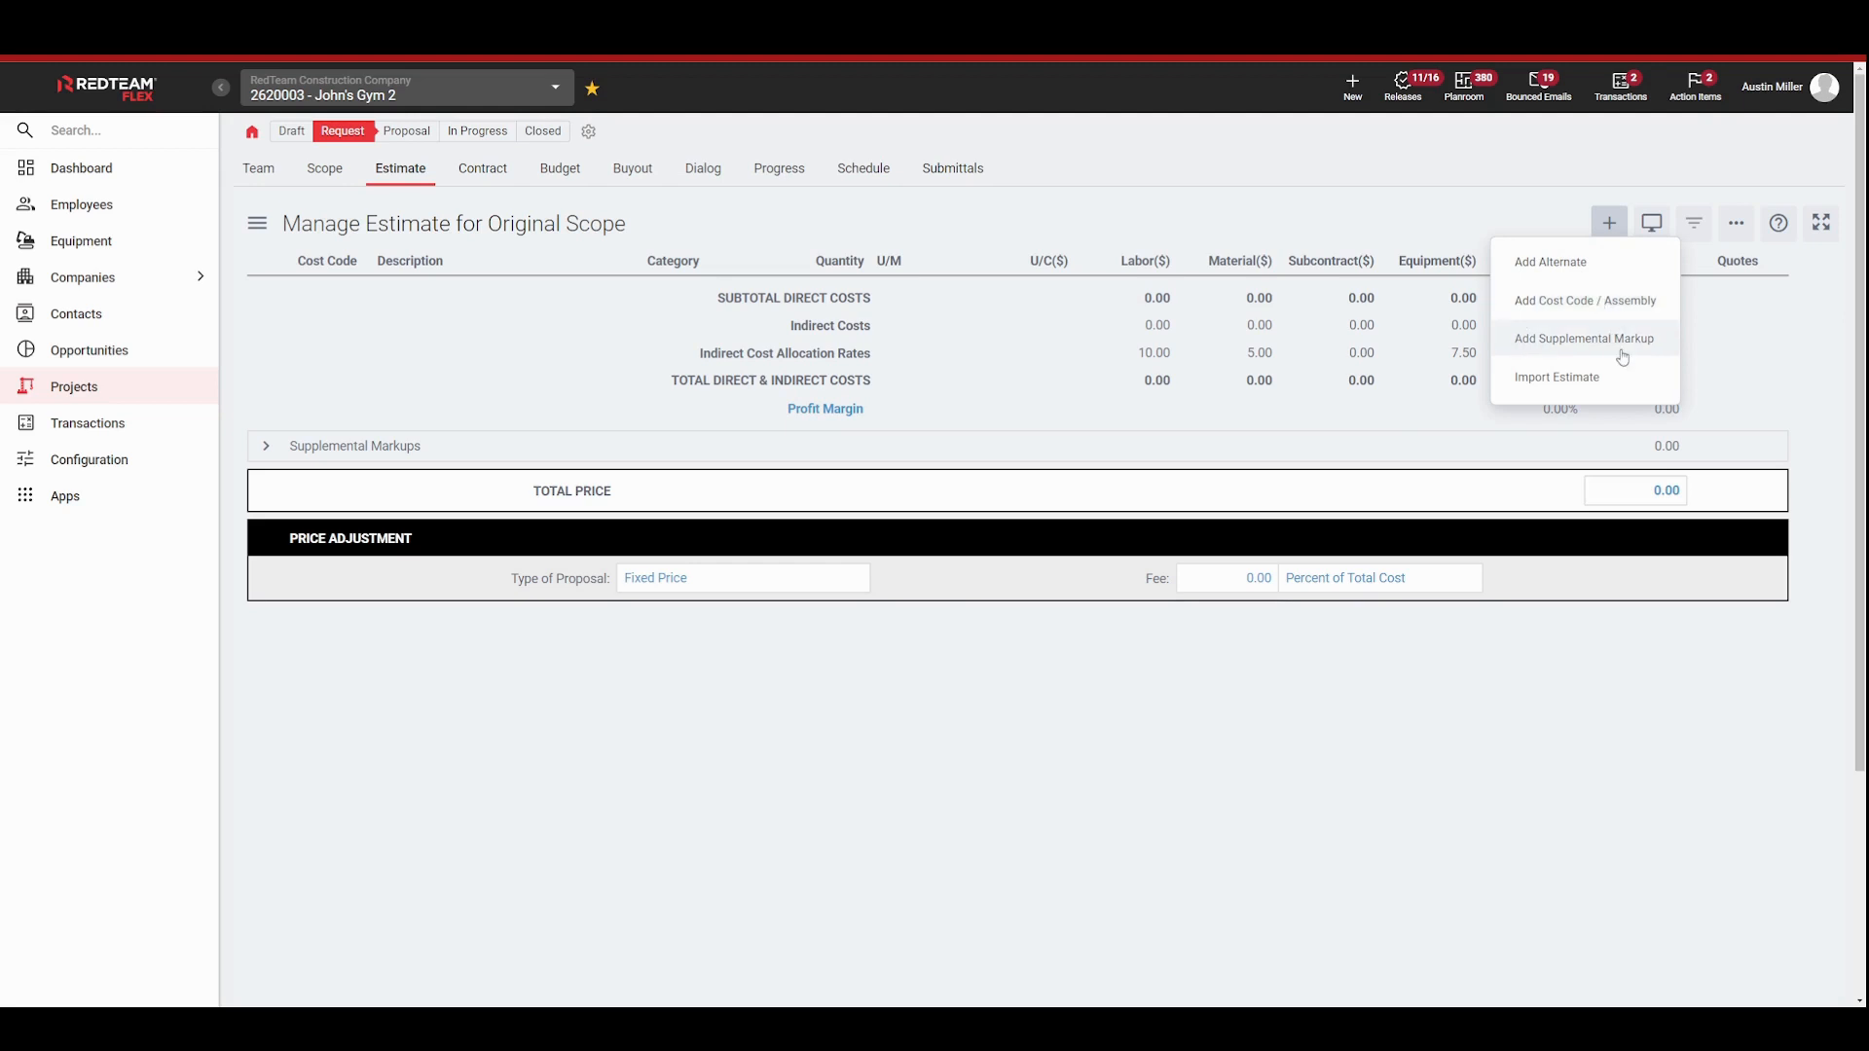
pyautogui.click(1567, 382)
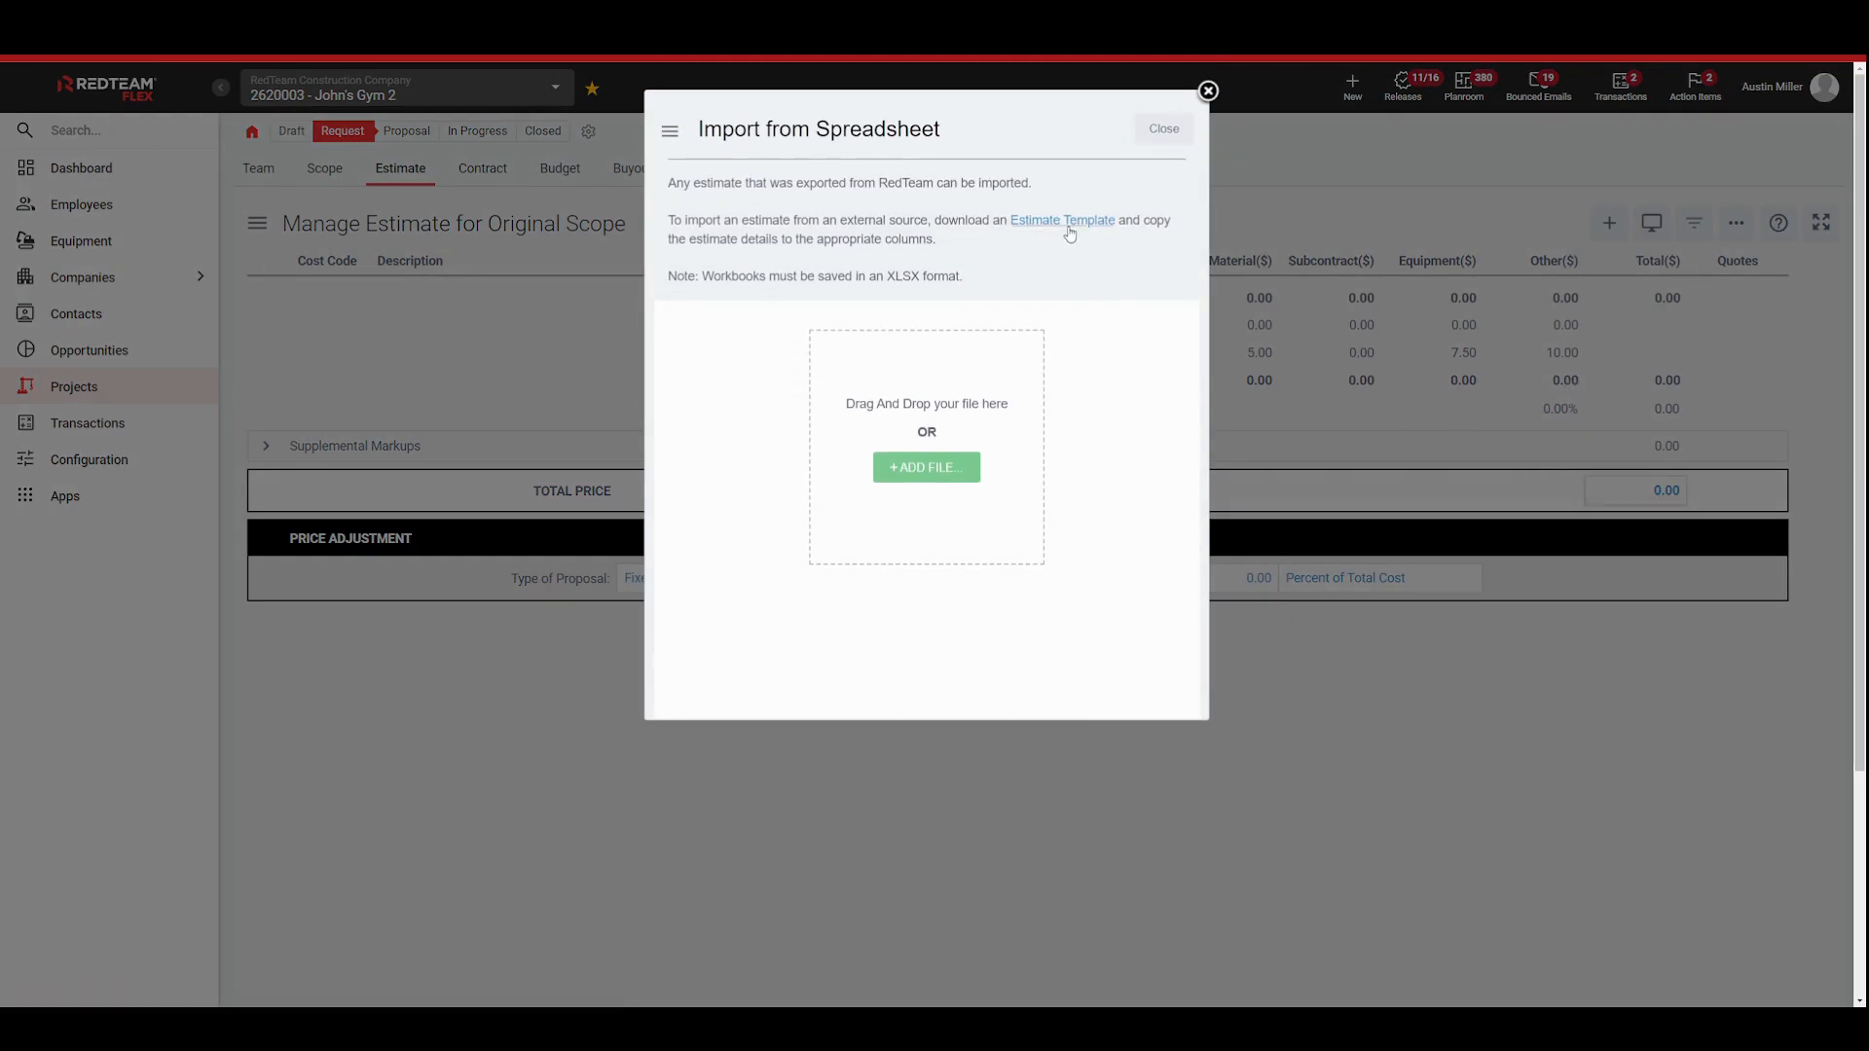
pyautogui.click(1207, 93)
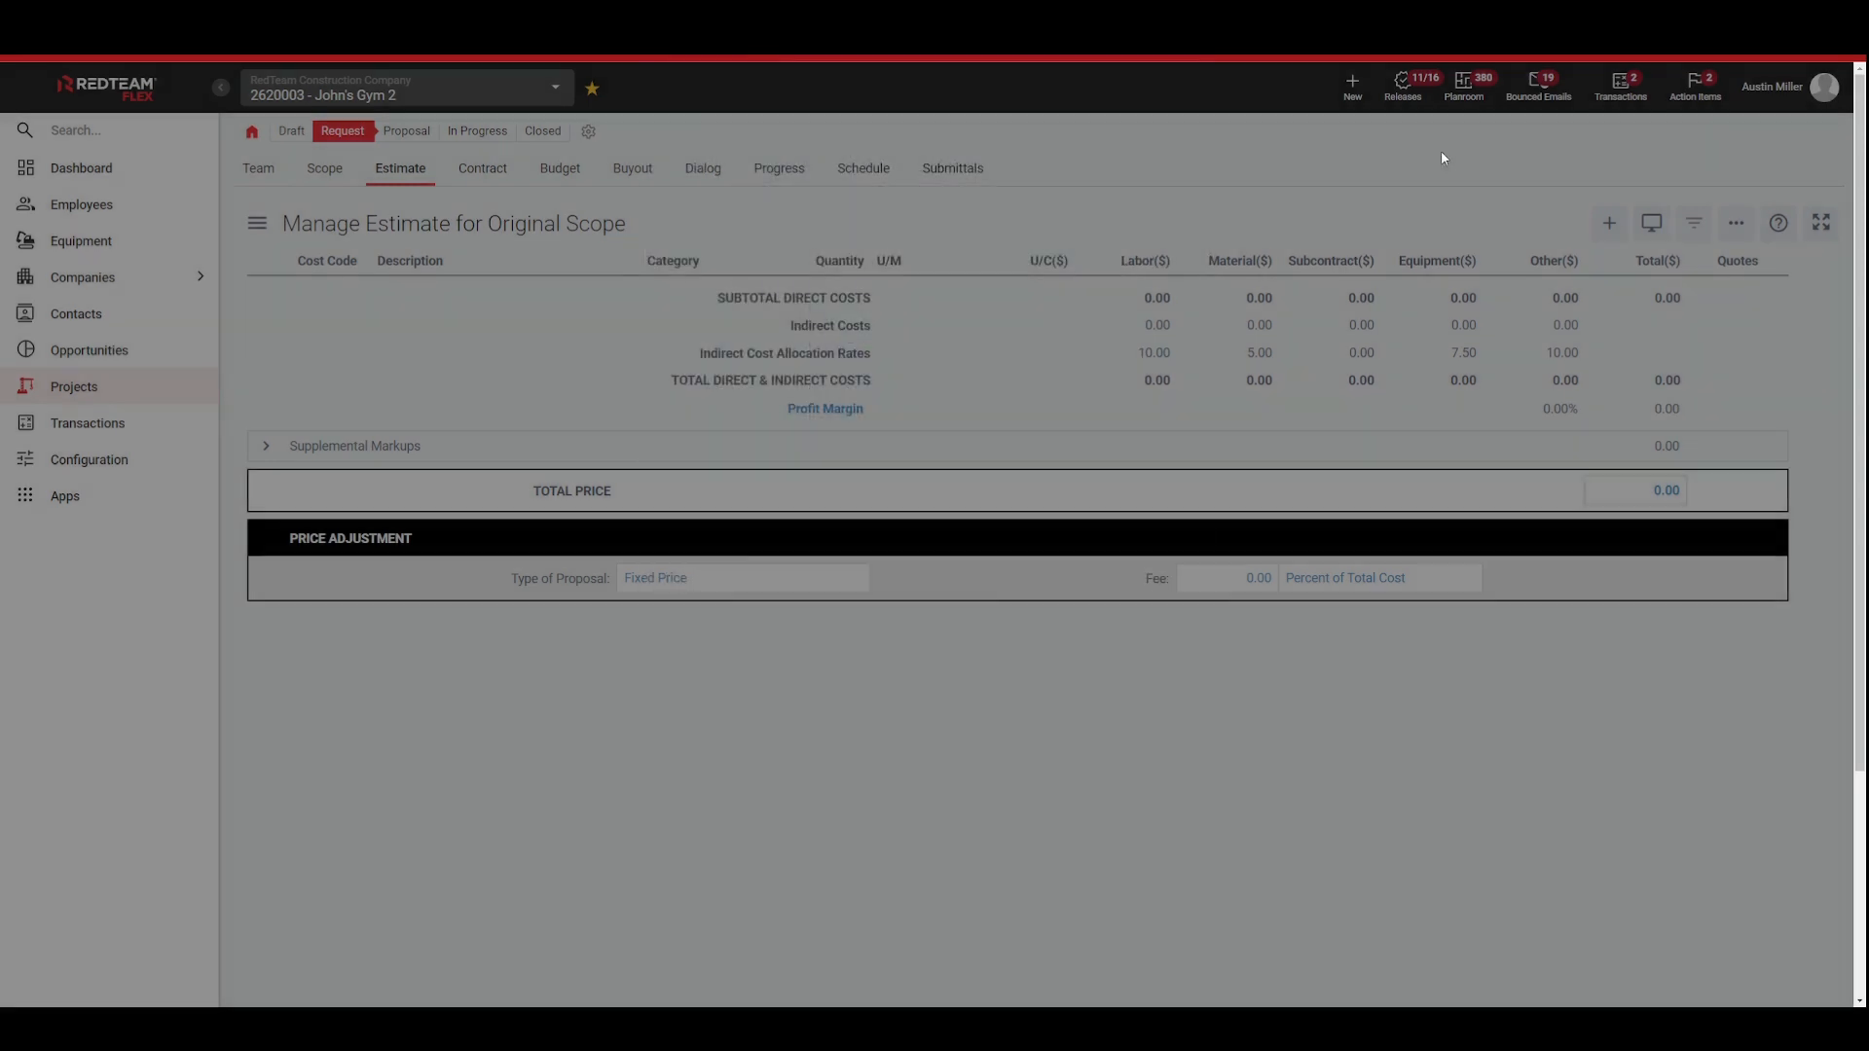
# Step: Add the cost code 030000 - Concrete to the estimate without a phase, finding it with the search term "conc"
pyautogui.click(1609, 223)
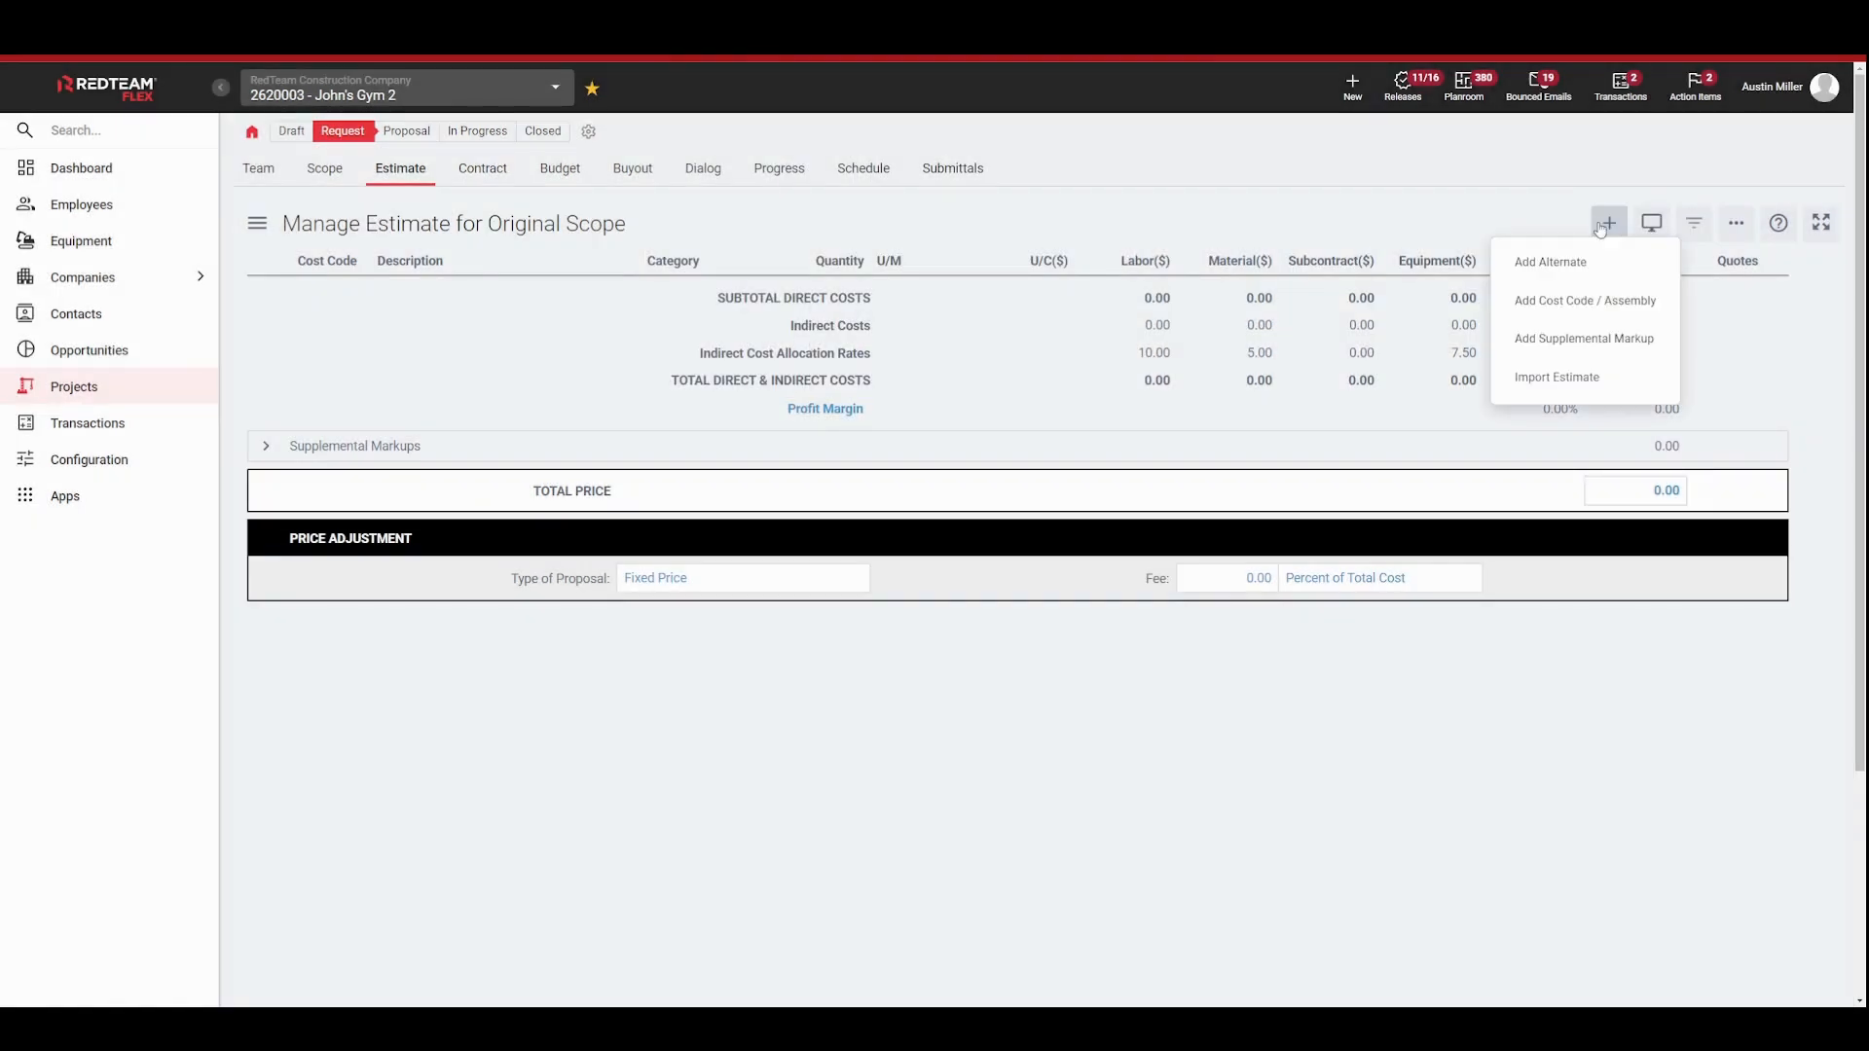
pyautogui.click(1576, 306)
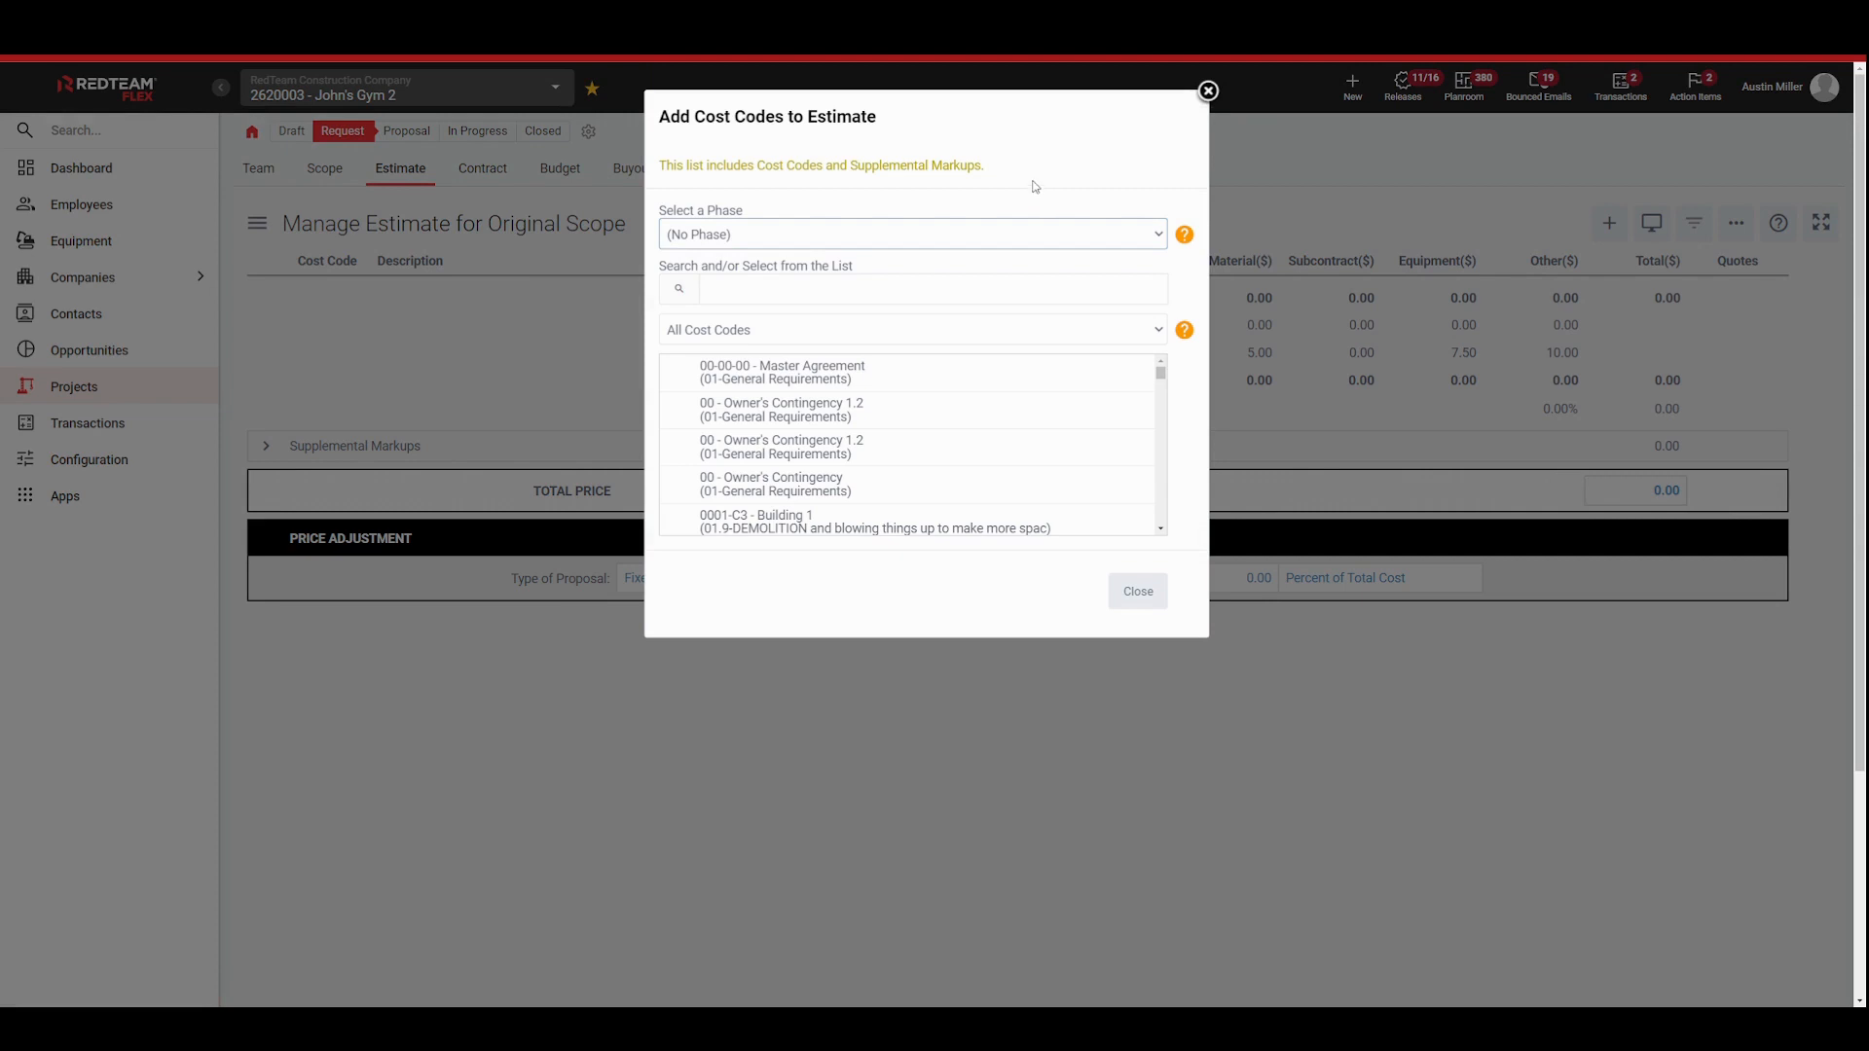
pyautogui.click(954, 238)
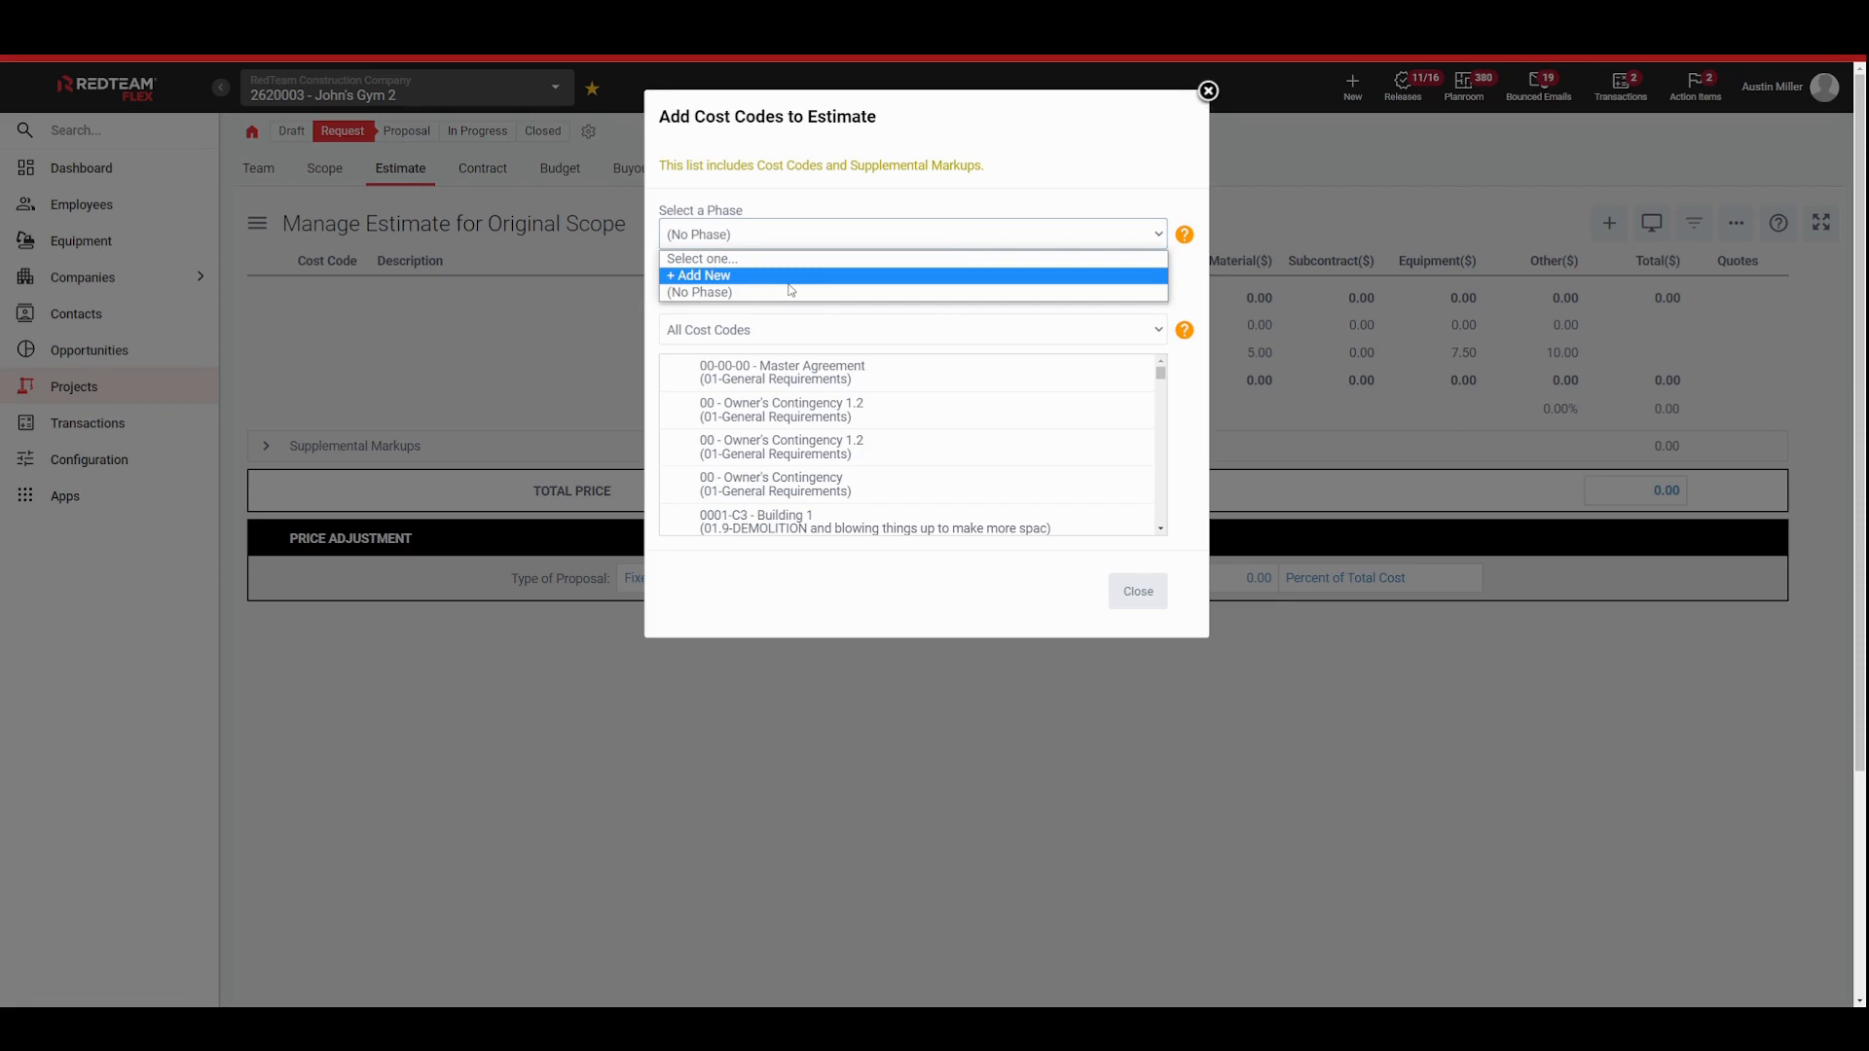
pyautogui.click(740, 292)
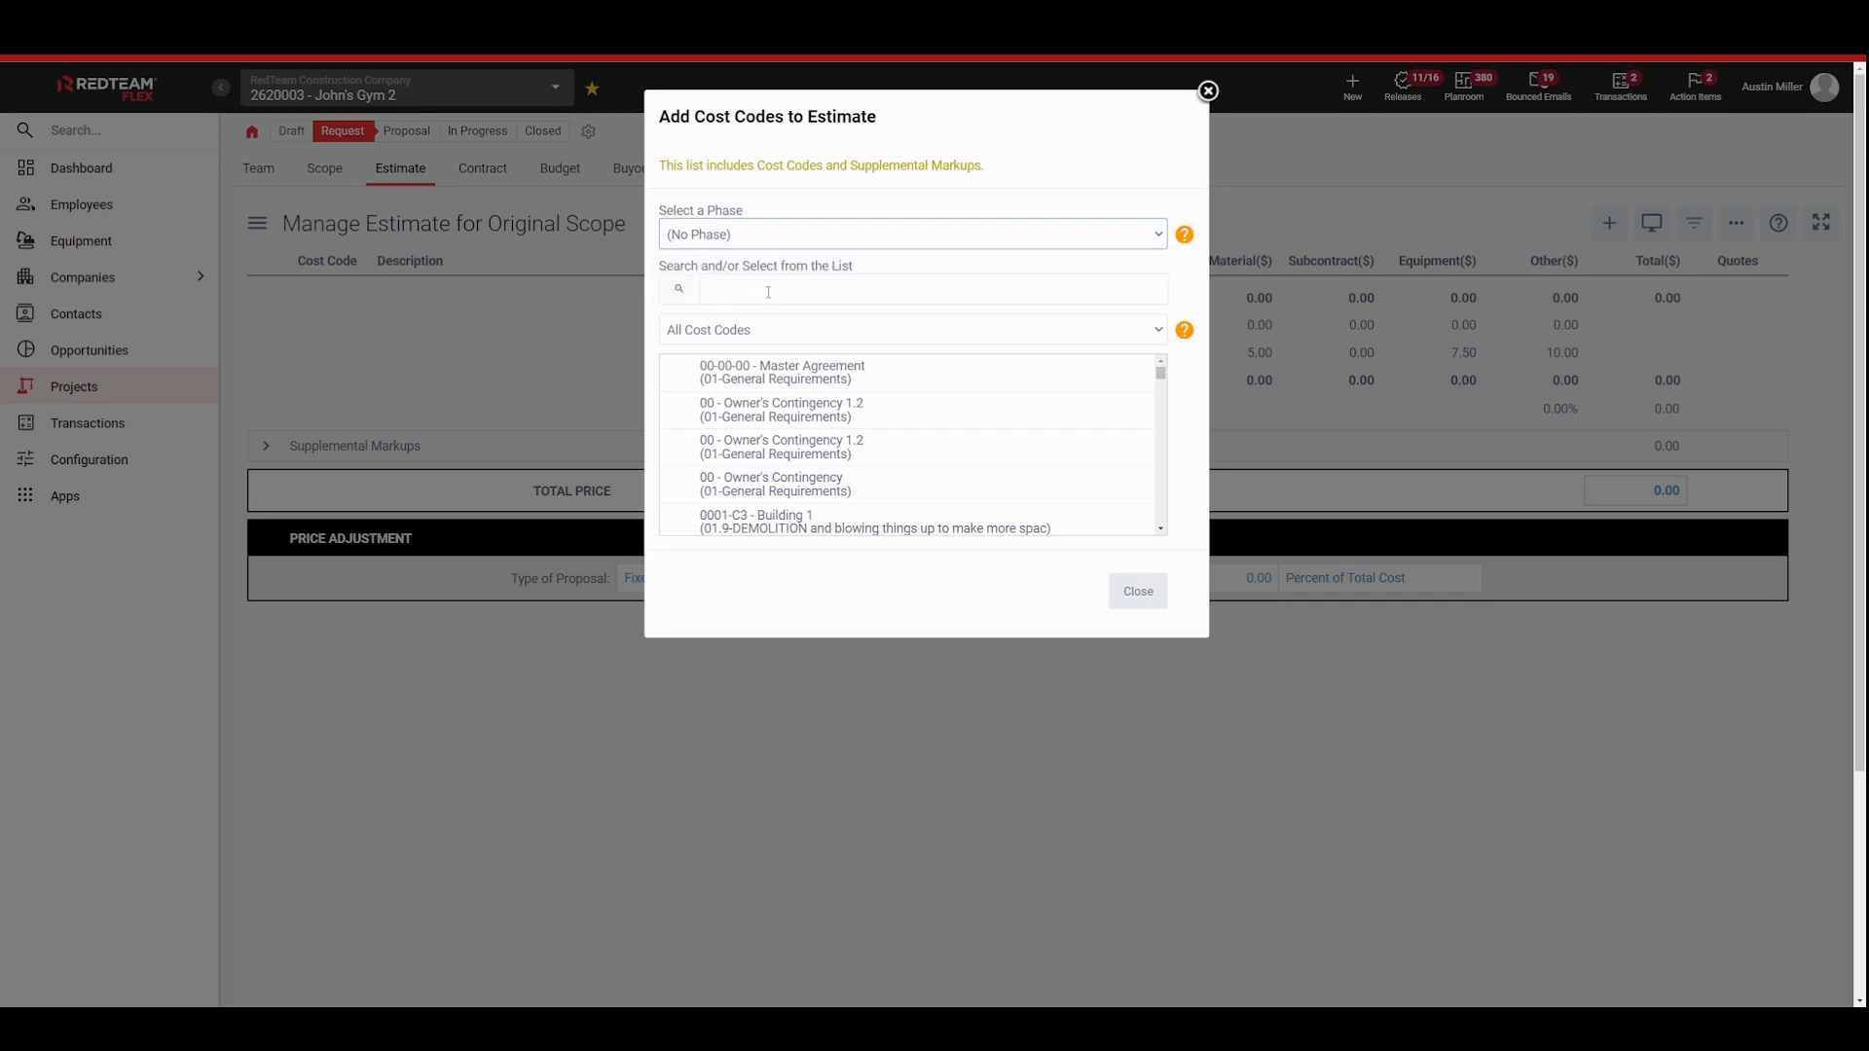
pyautogui.click(1073, 339)
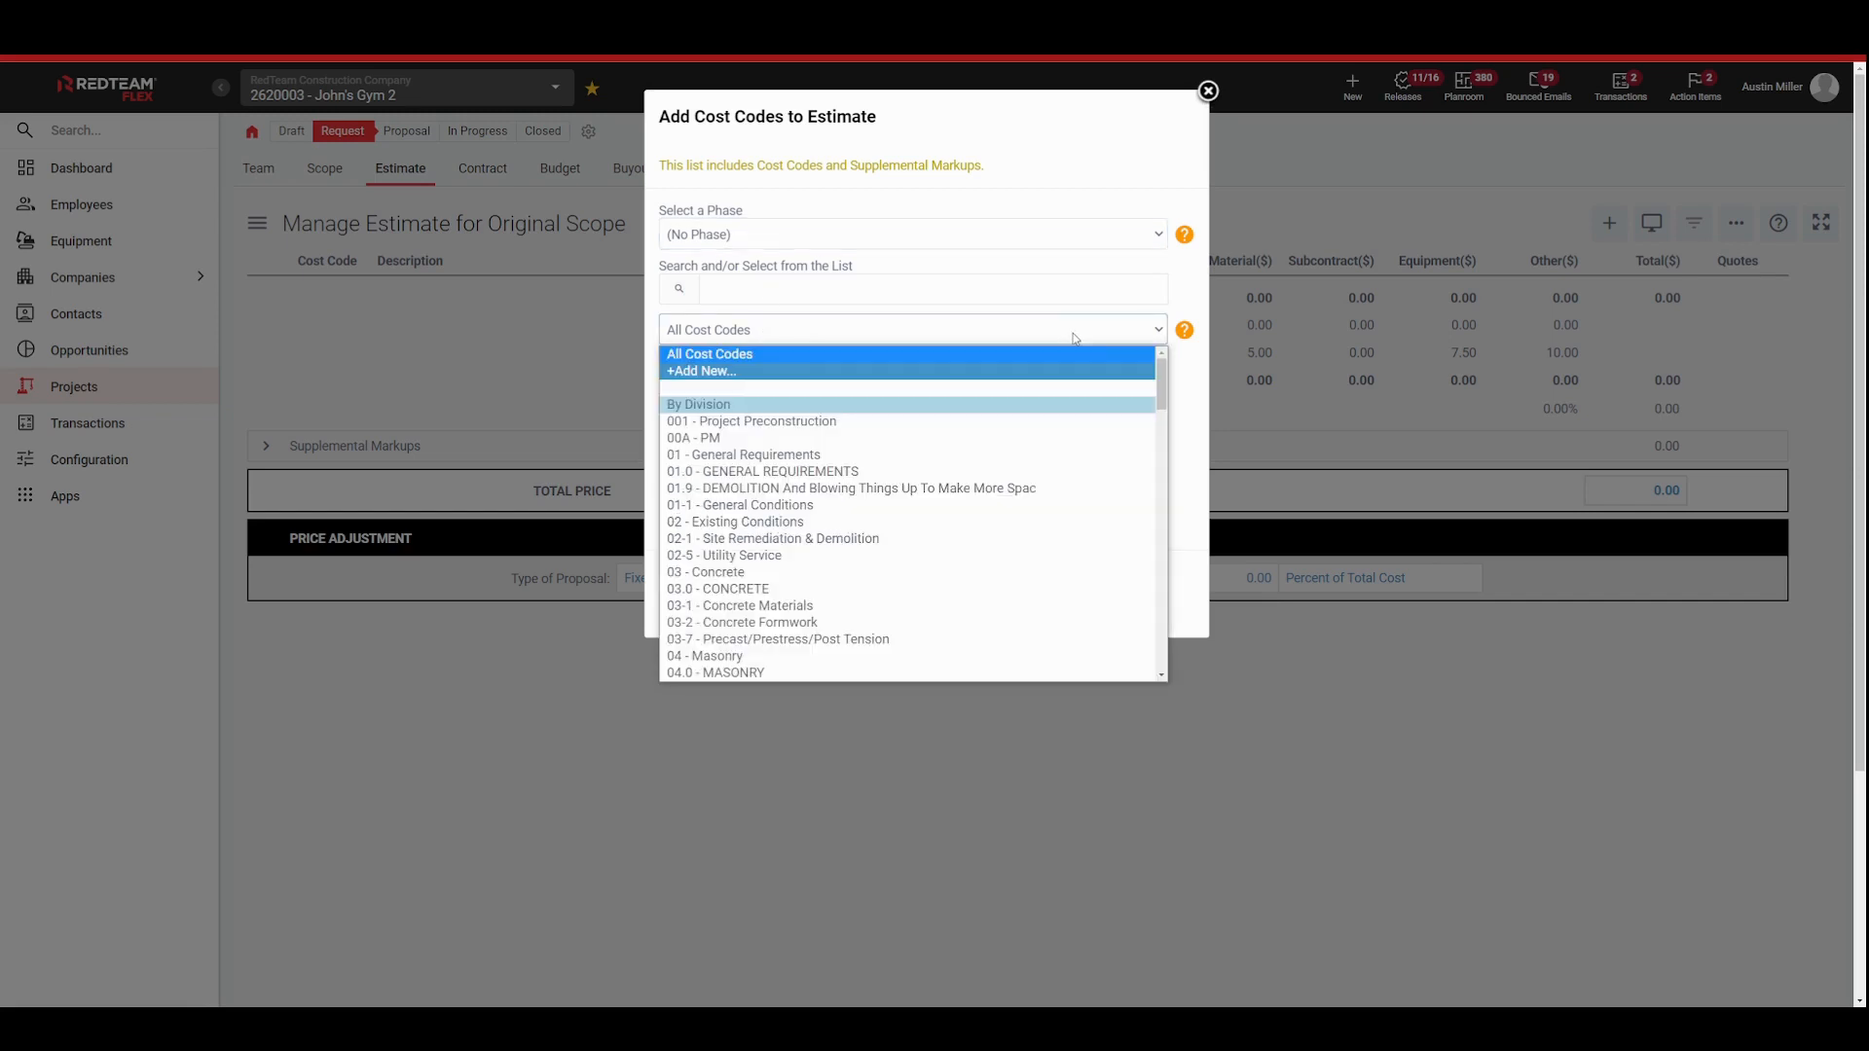
pyautogui.click(1039, 329)
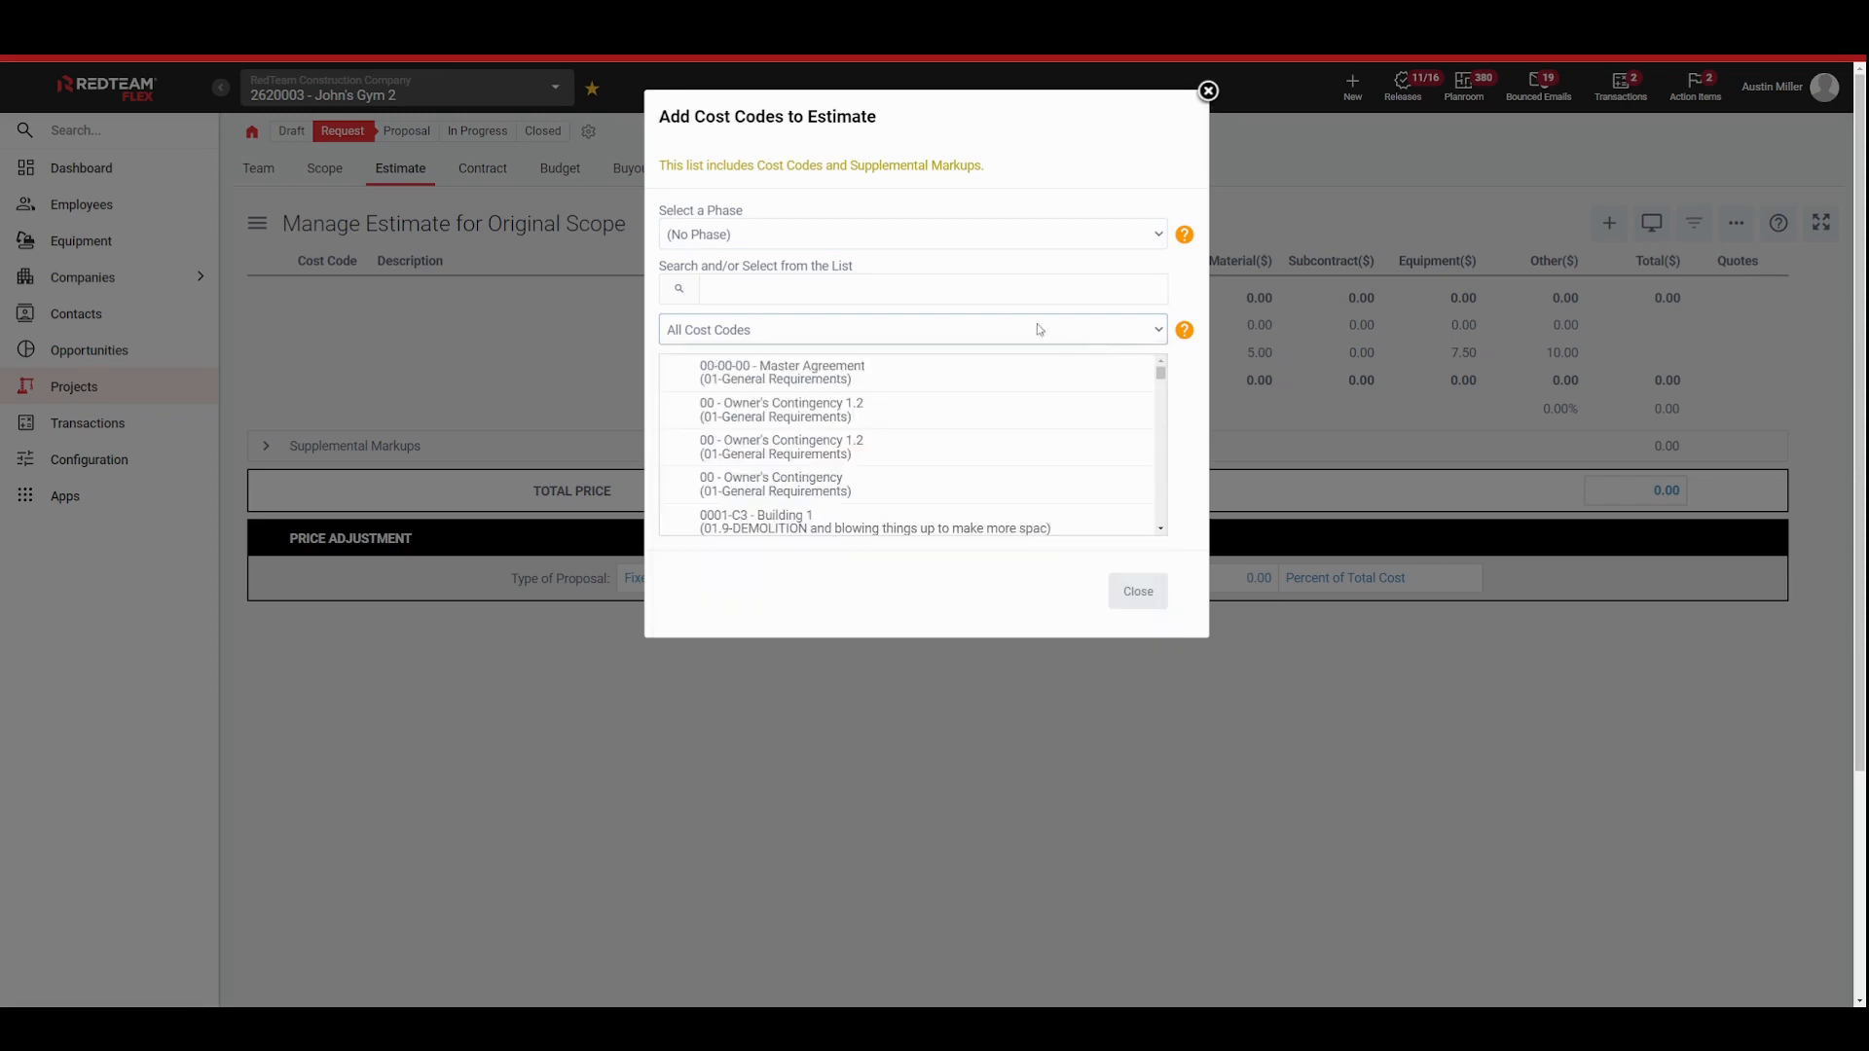
pyautogui.click(1024, 289)
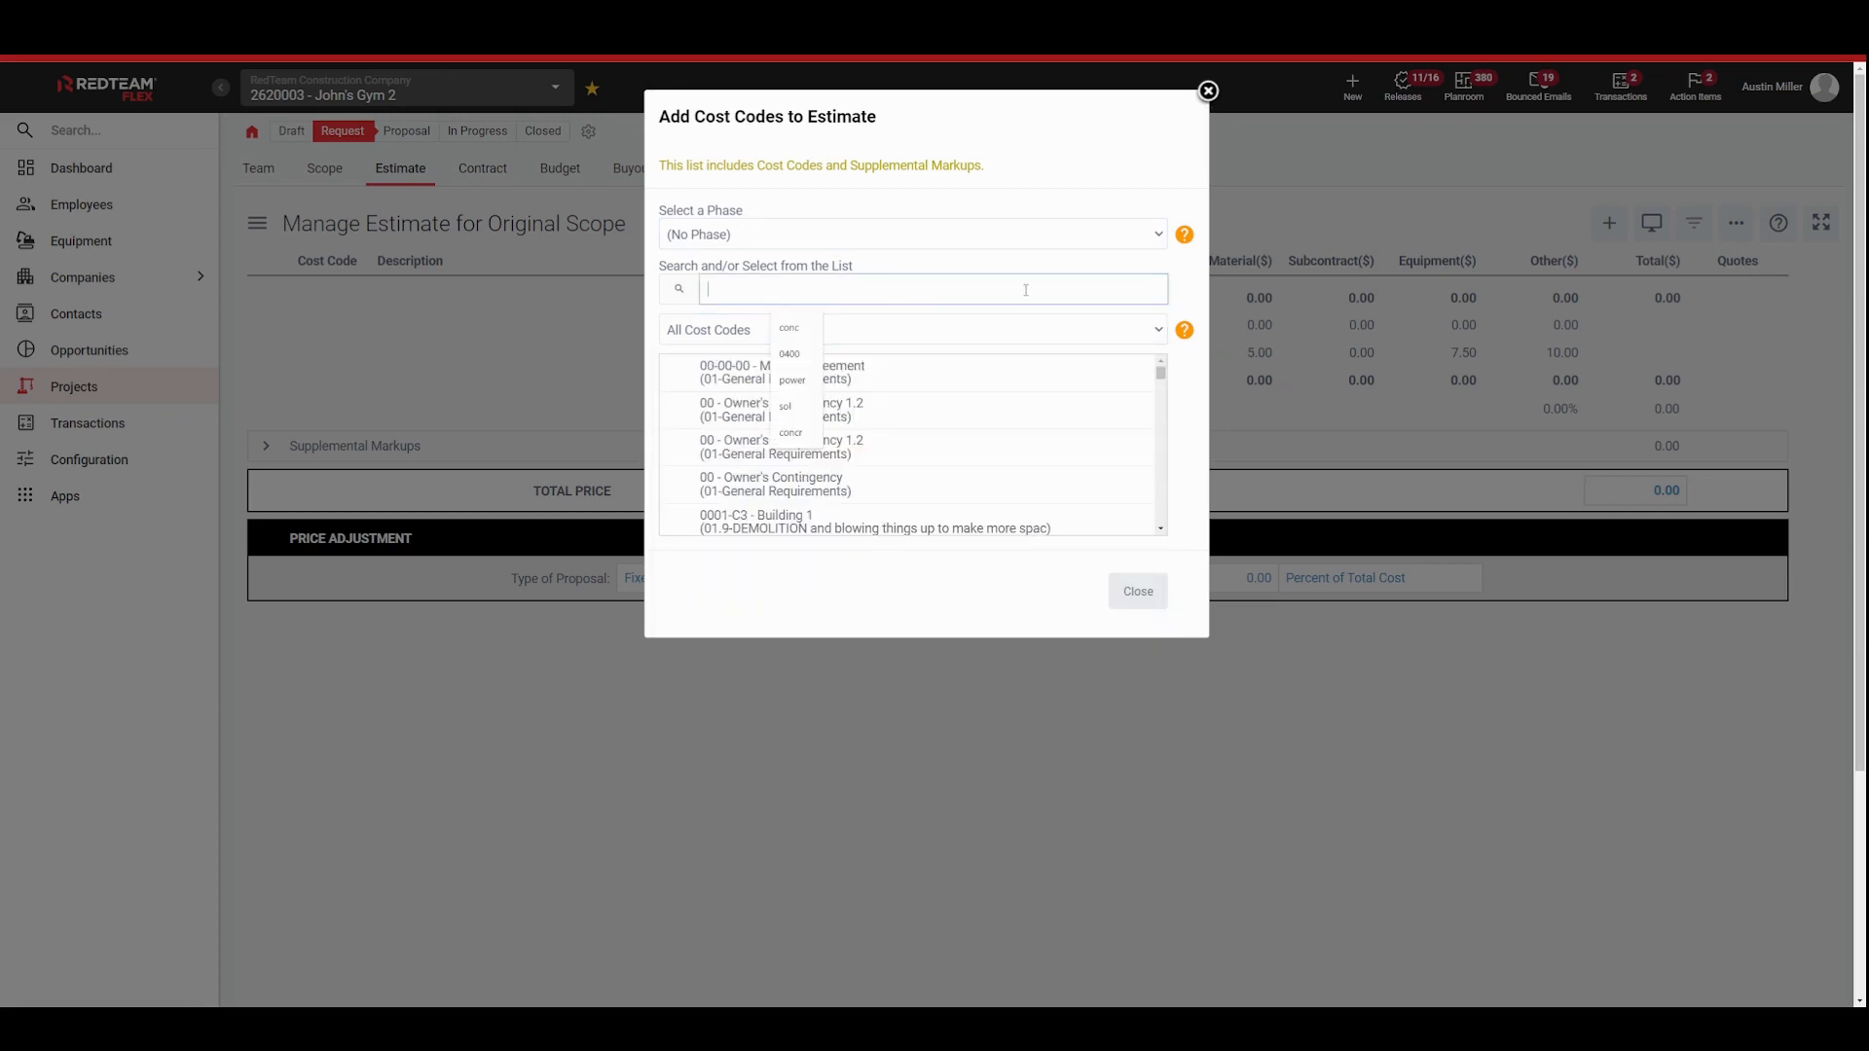
pyautogui.click(789, 328)
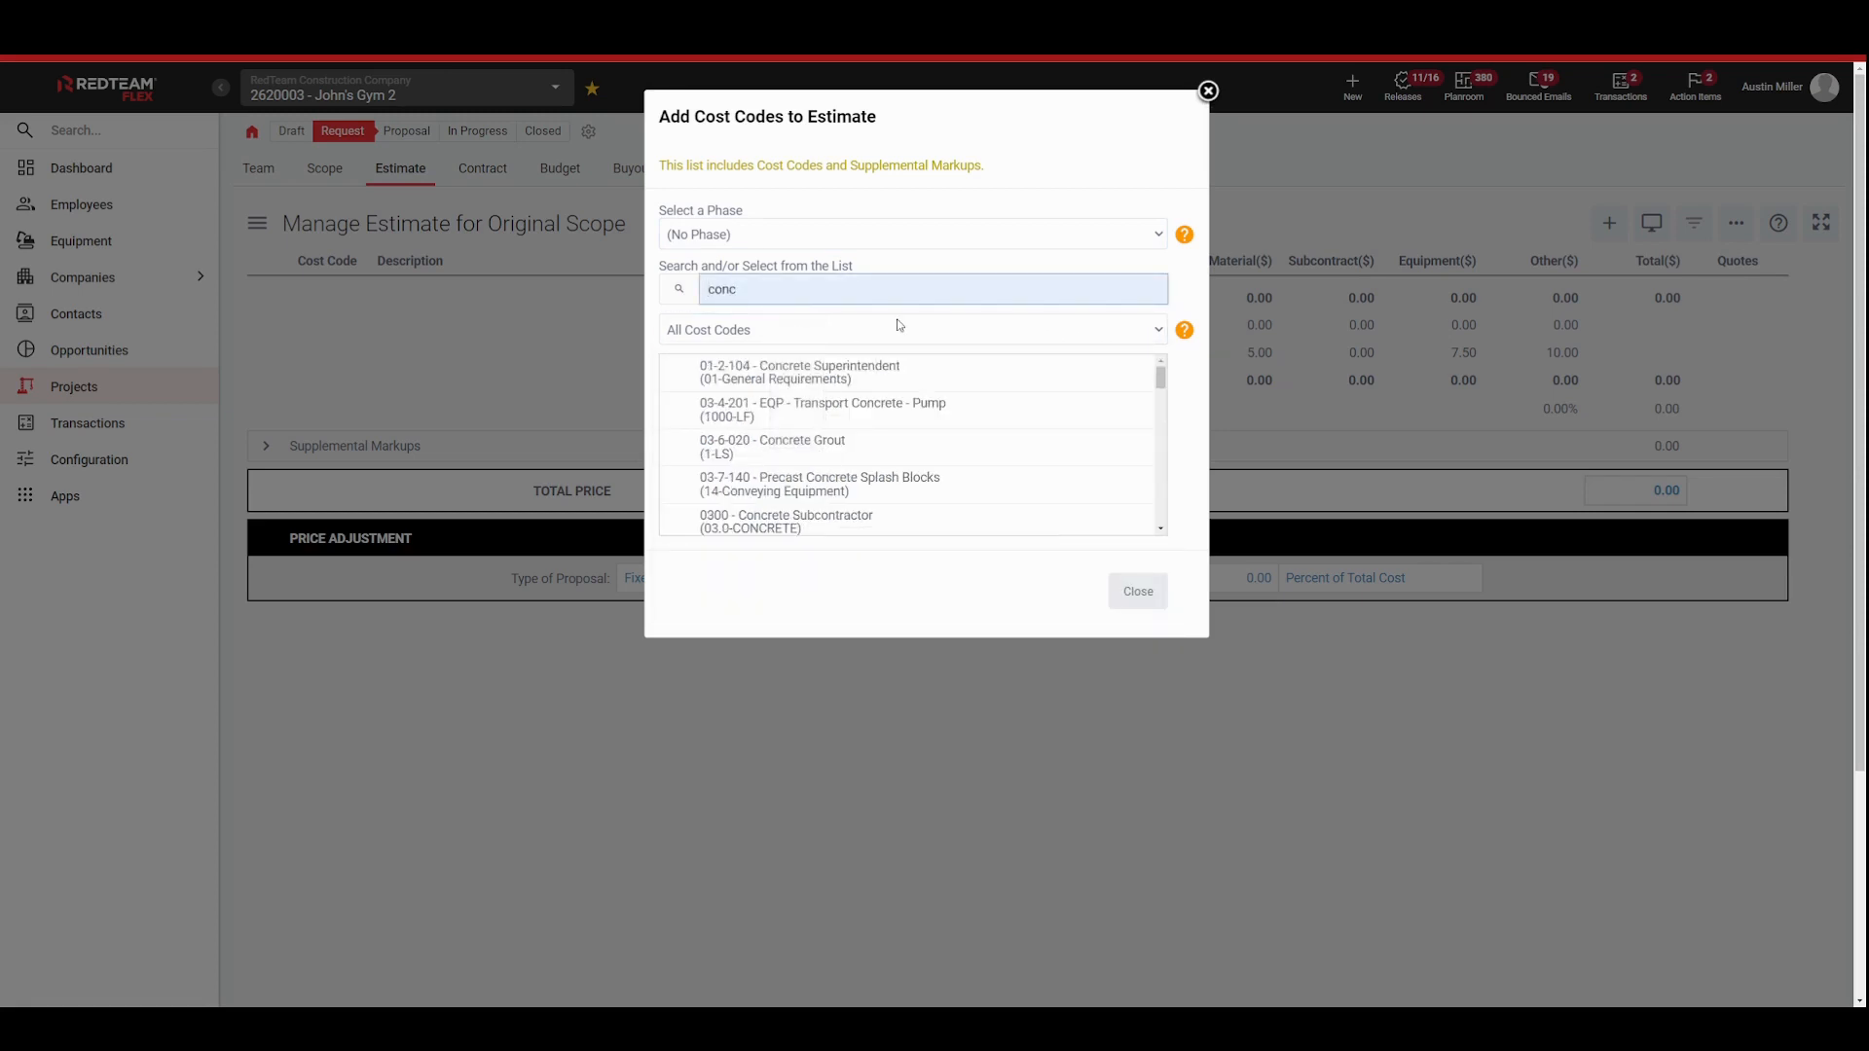
pyautogui.scroll(-1, 933, 474)
pyautogui.click(826, 487)
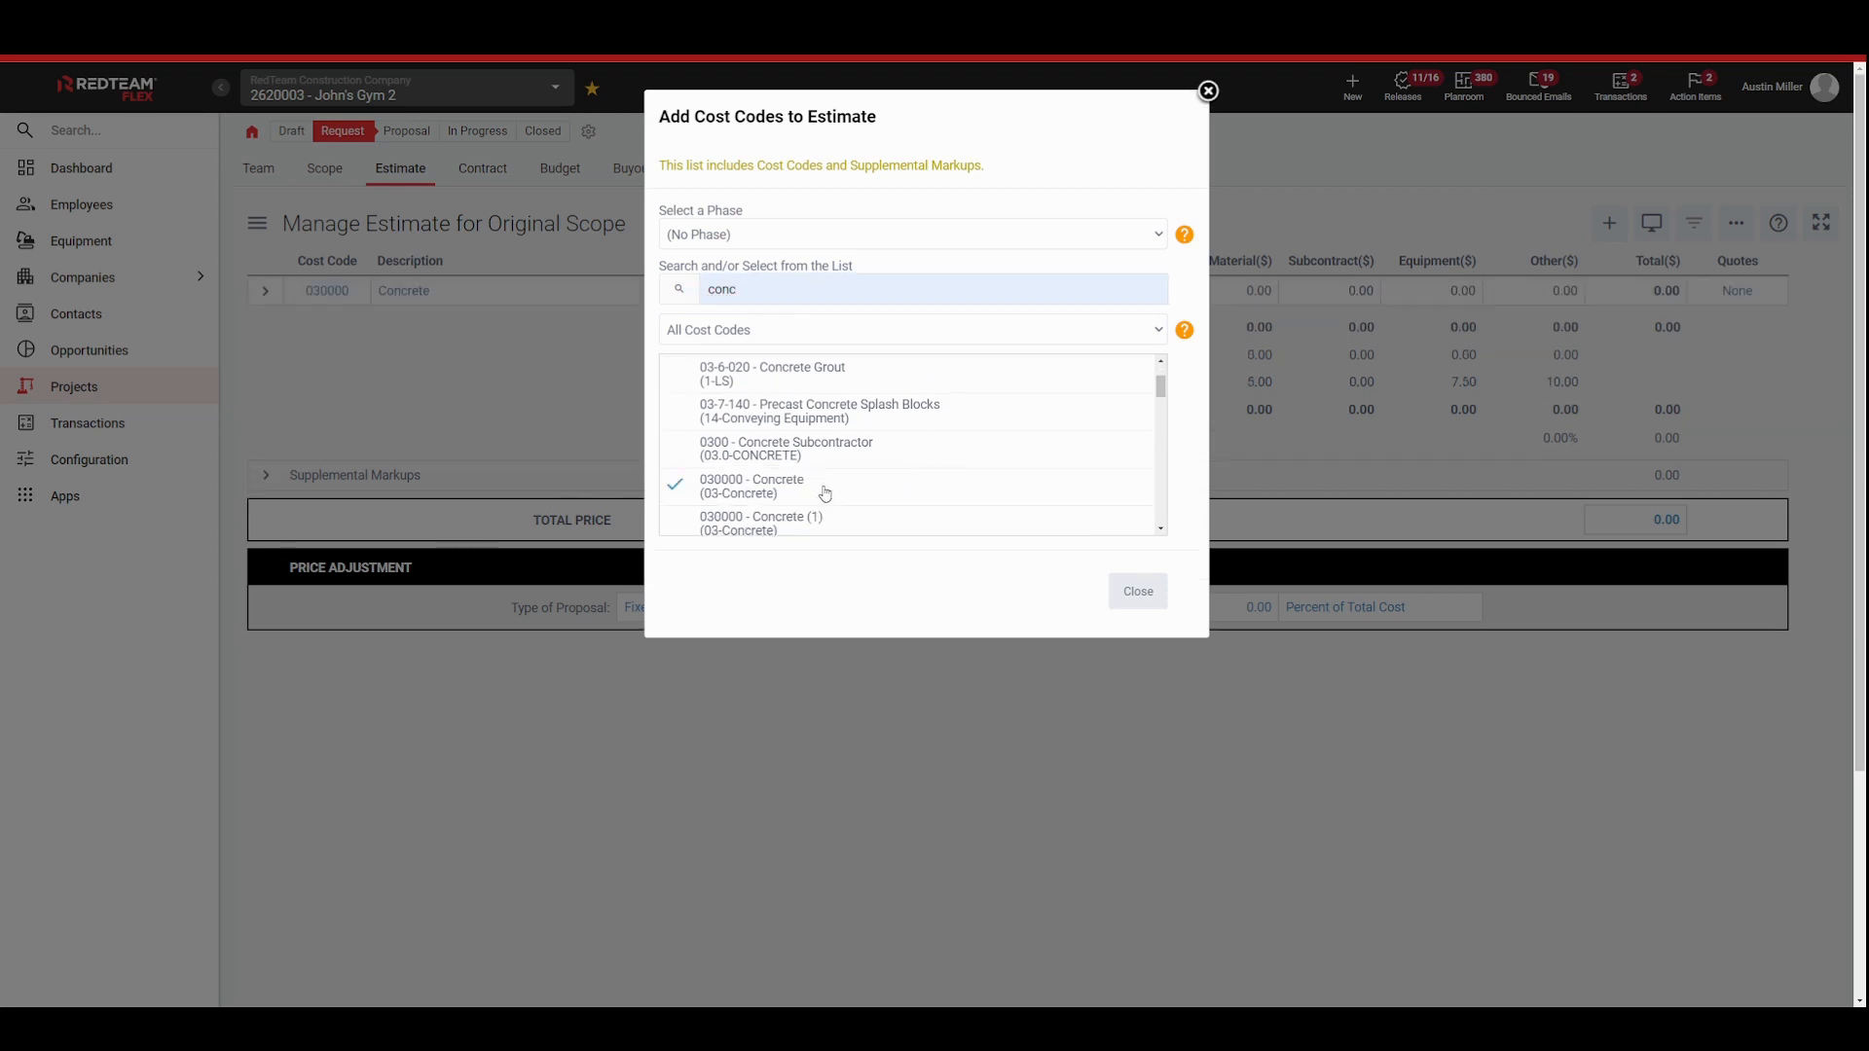
# Step: Search the cost codes for "mason", add 040000 - Masonry (1) to the estimate and close the dialog
pyautogui.click(788, 300)
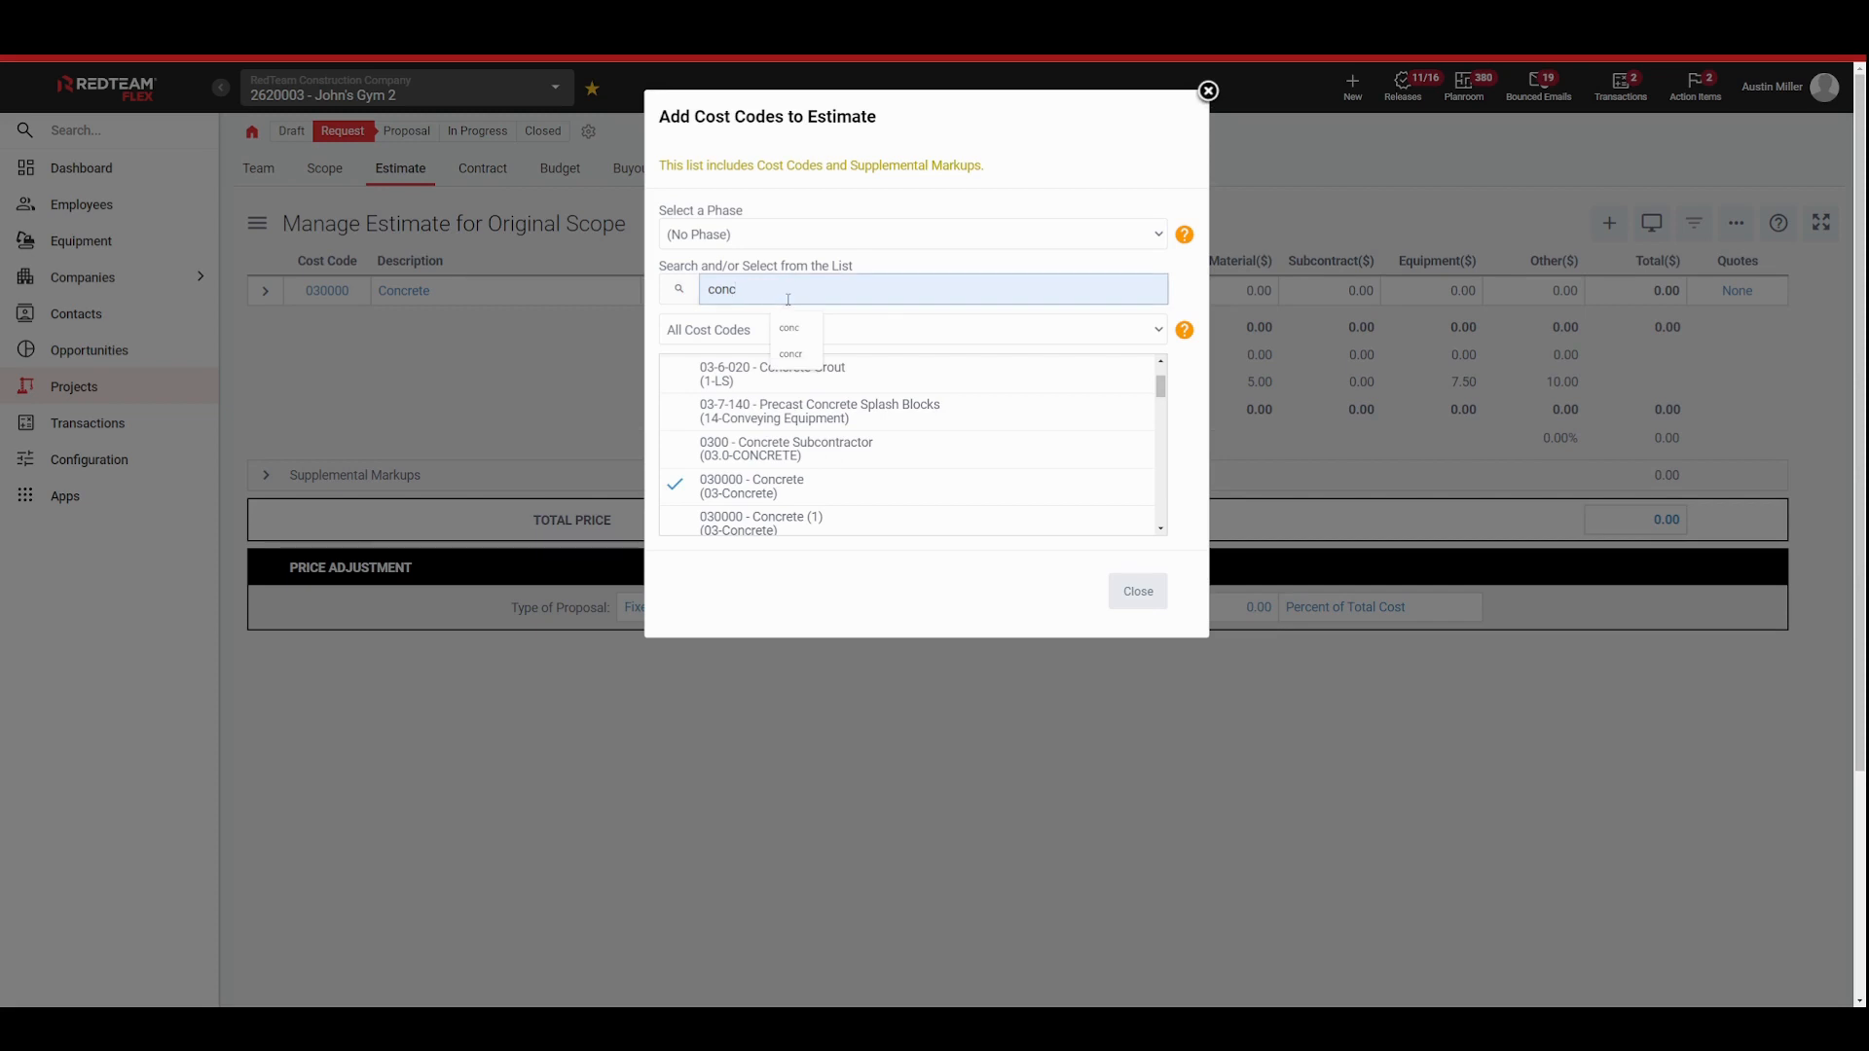
pyautogui.press('BackSpace')
pyautogui.press('BackSpace')
pyautogui.press('BackSpace')
pyautogui.press('BackSpace')
pyautogui.write('mason')
pyautogui.scroll(-3, 847, 440)
pyautogui.click(839, 413)
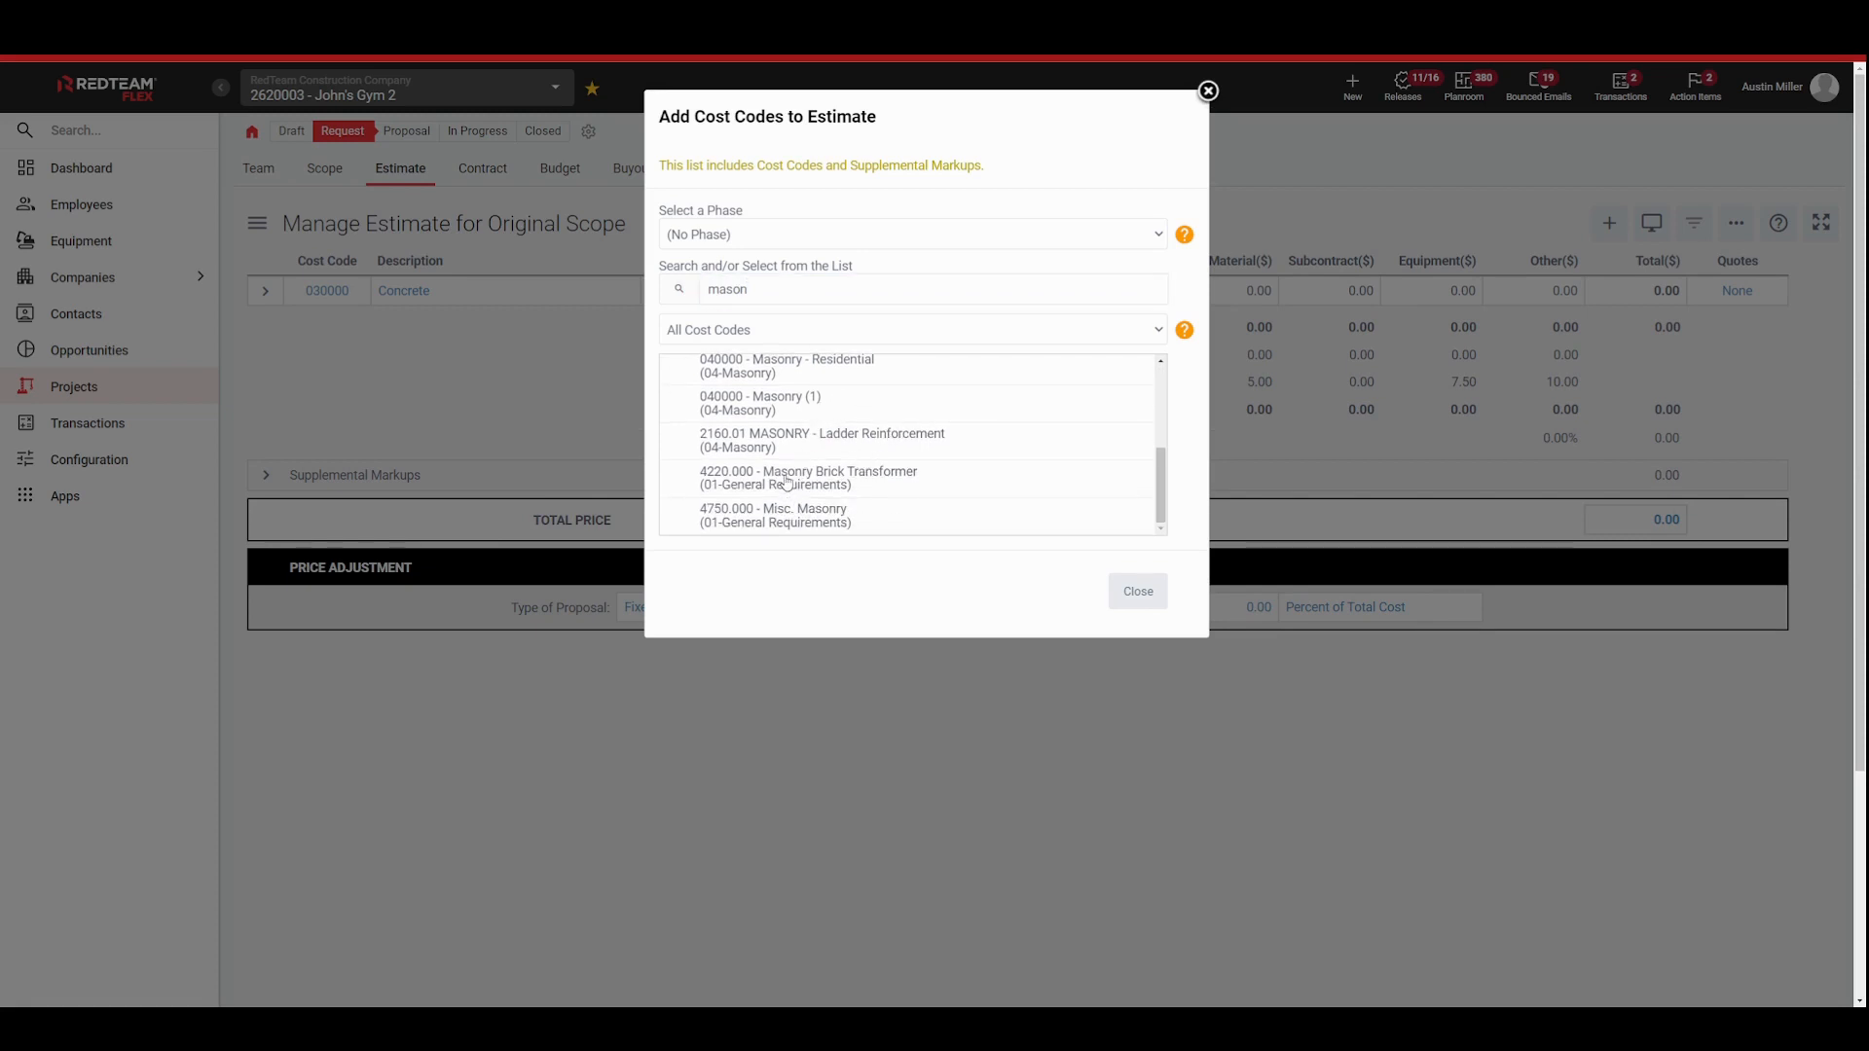
pyautogui.click(703, 417)
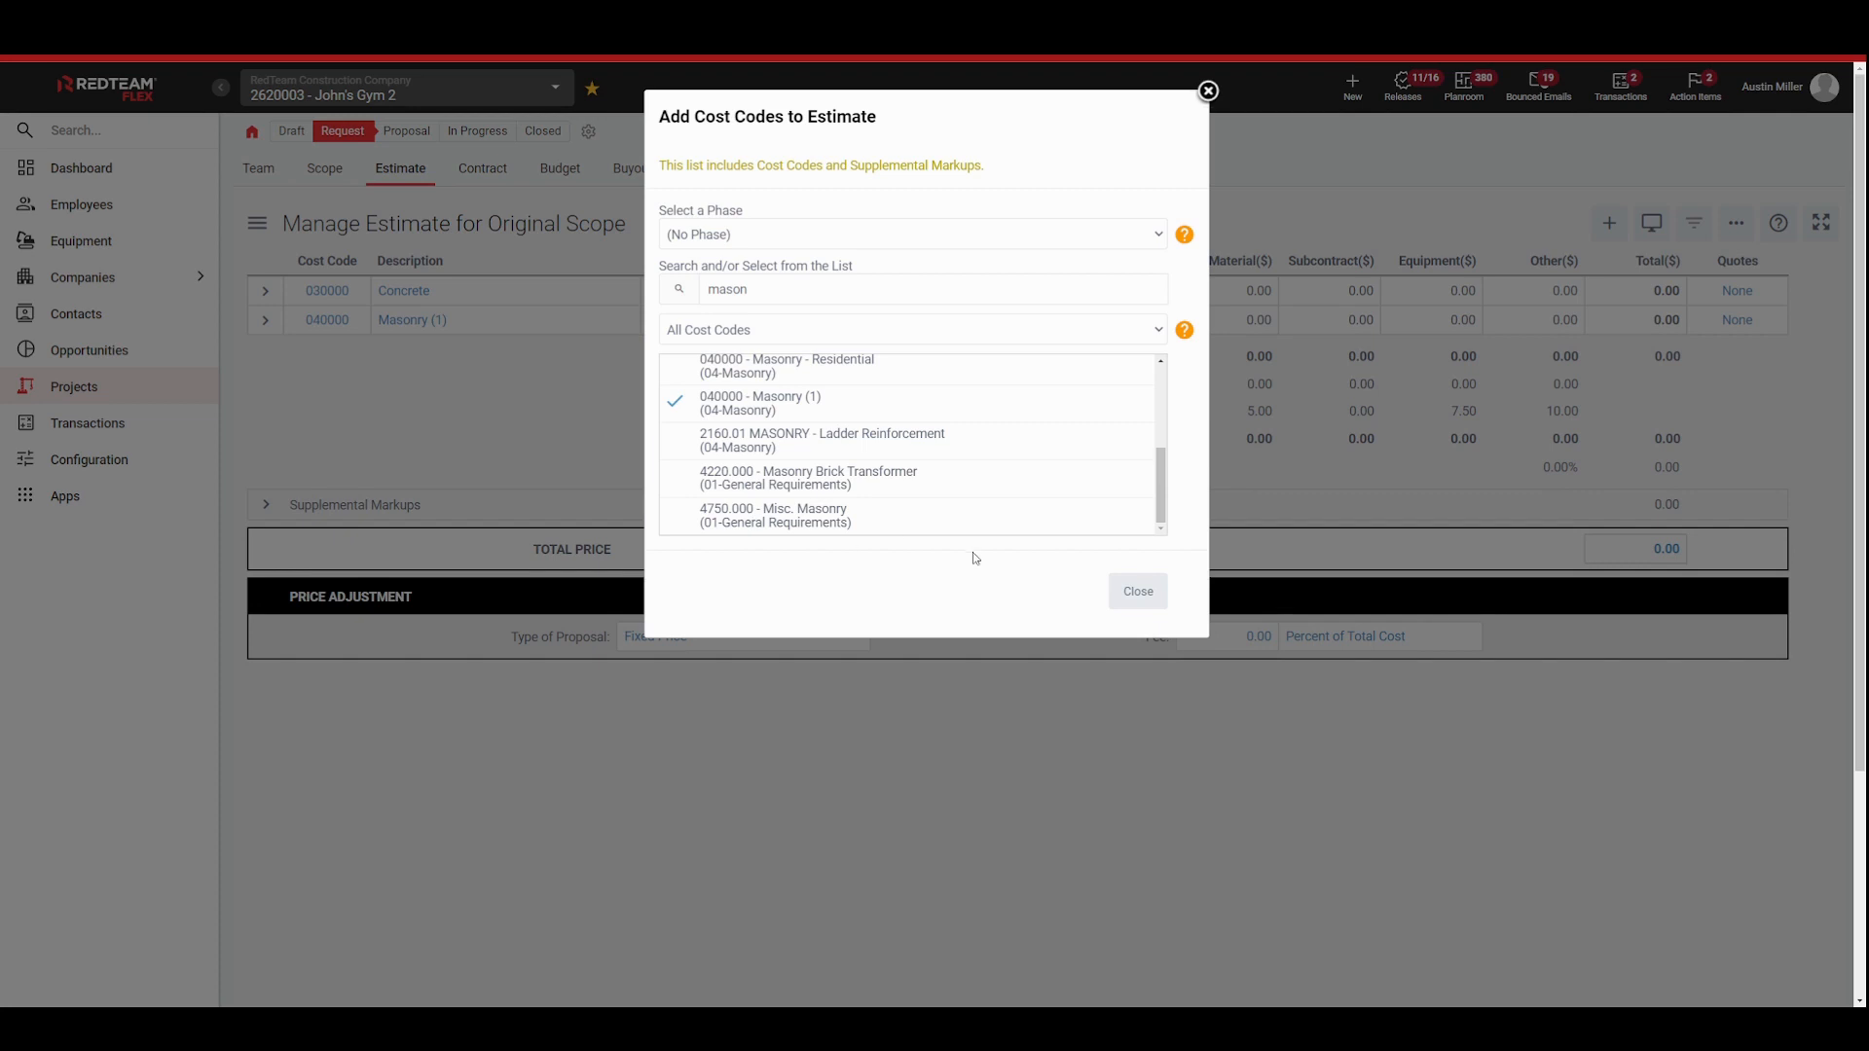
pyautogui.click(1138, 591)
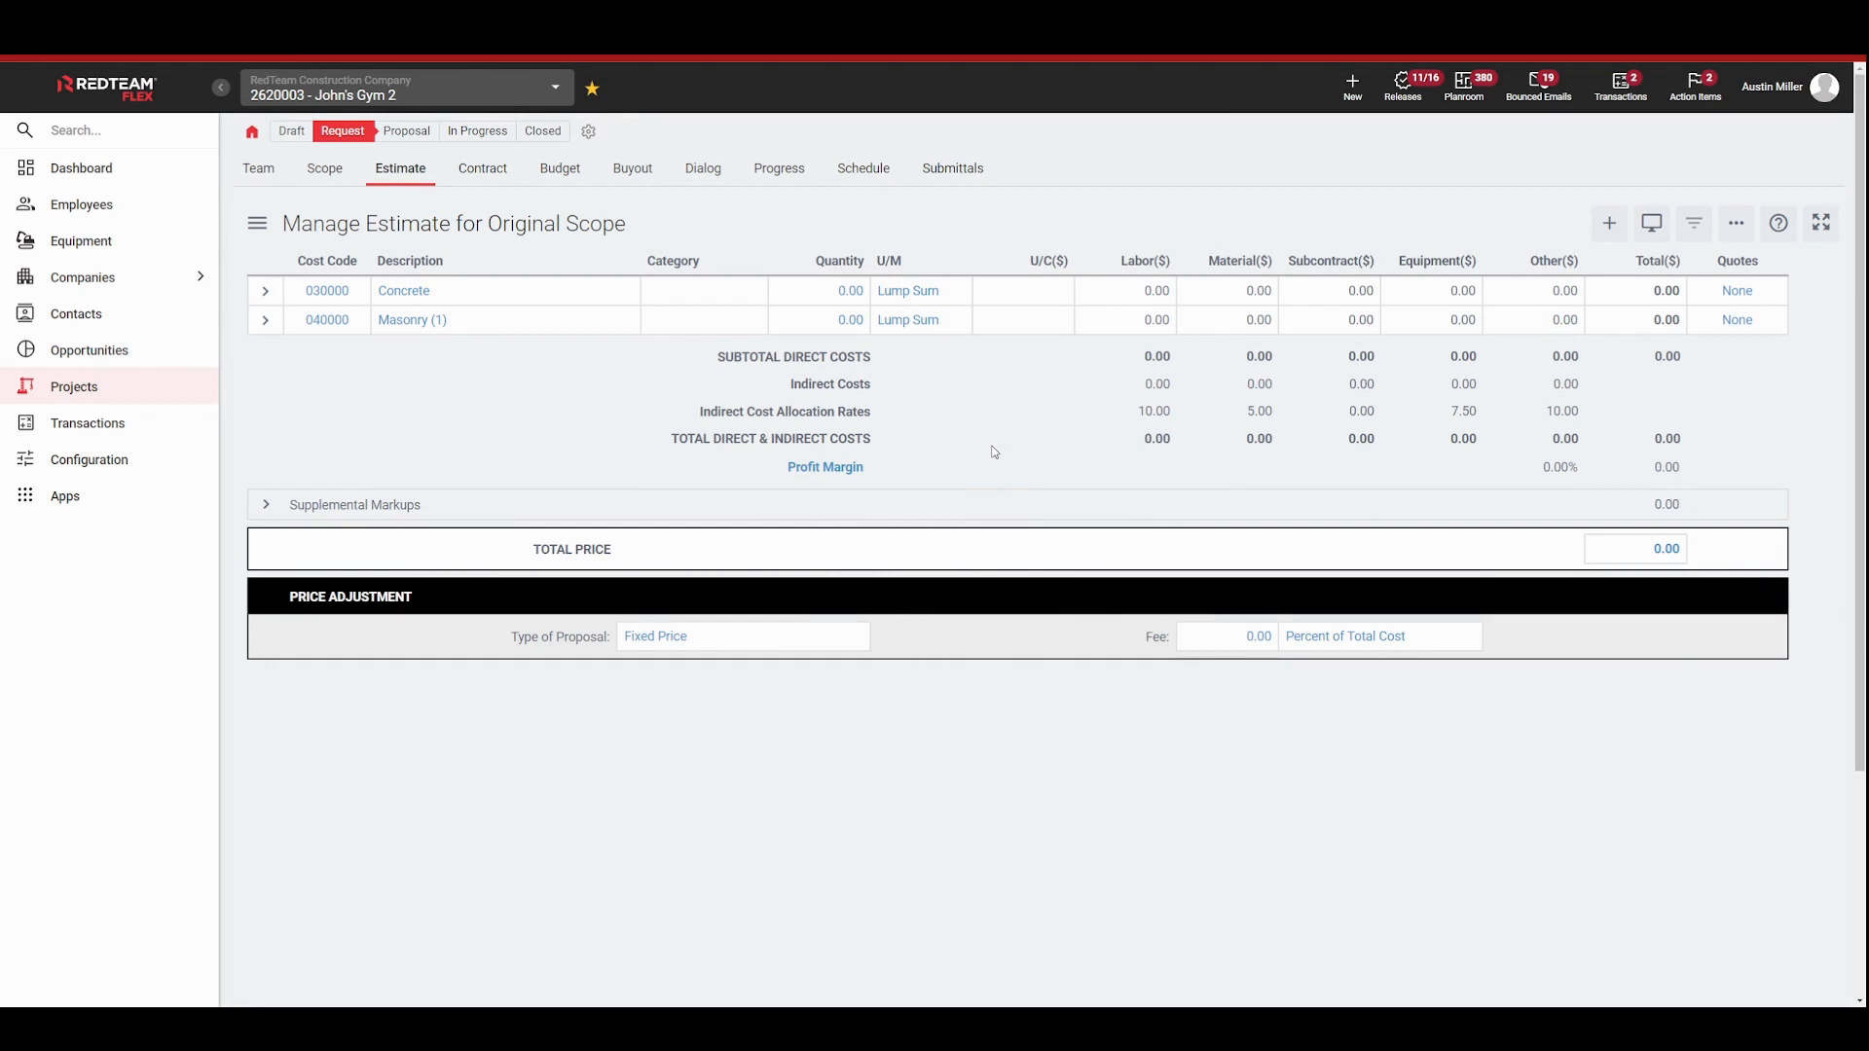
# Step: Set the quantity of the Concrete and Masonry (1) cost codes to 1 and expand the Masonry (1) line items
pyautogui.click(857, 292)
pyautogui.write('1')
pyautogui.press('Return')
pyautogui.write('1')
pyautogui.click(959, 396)
pyautogui.click(265, 321)
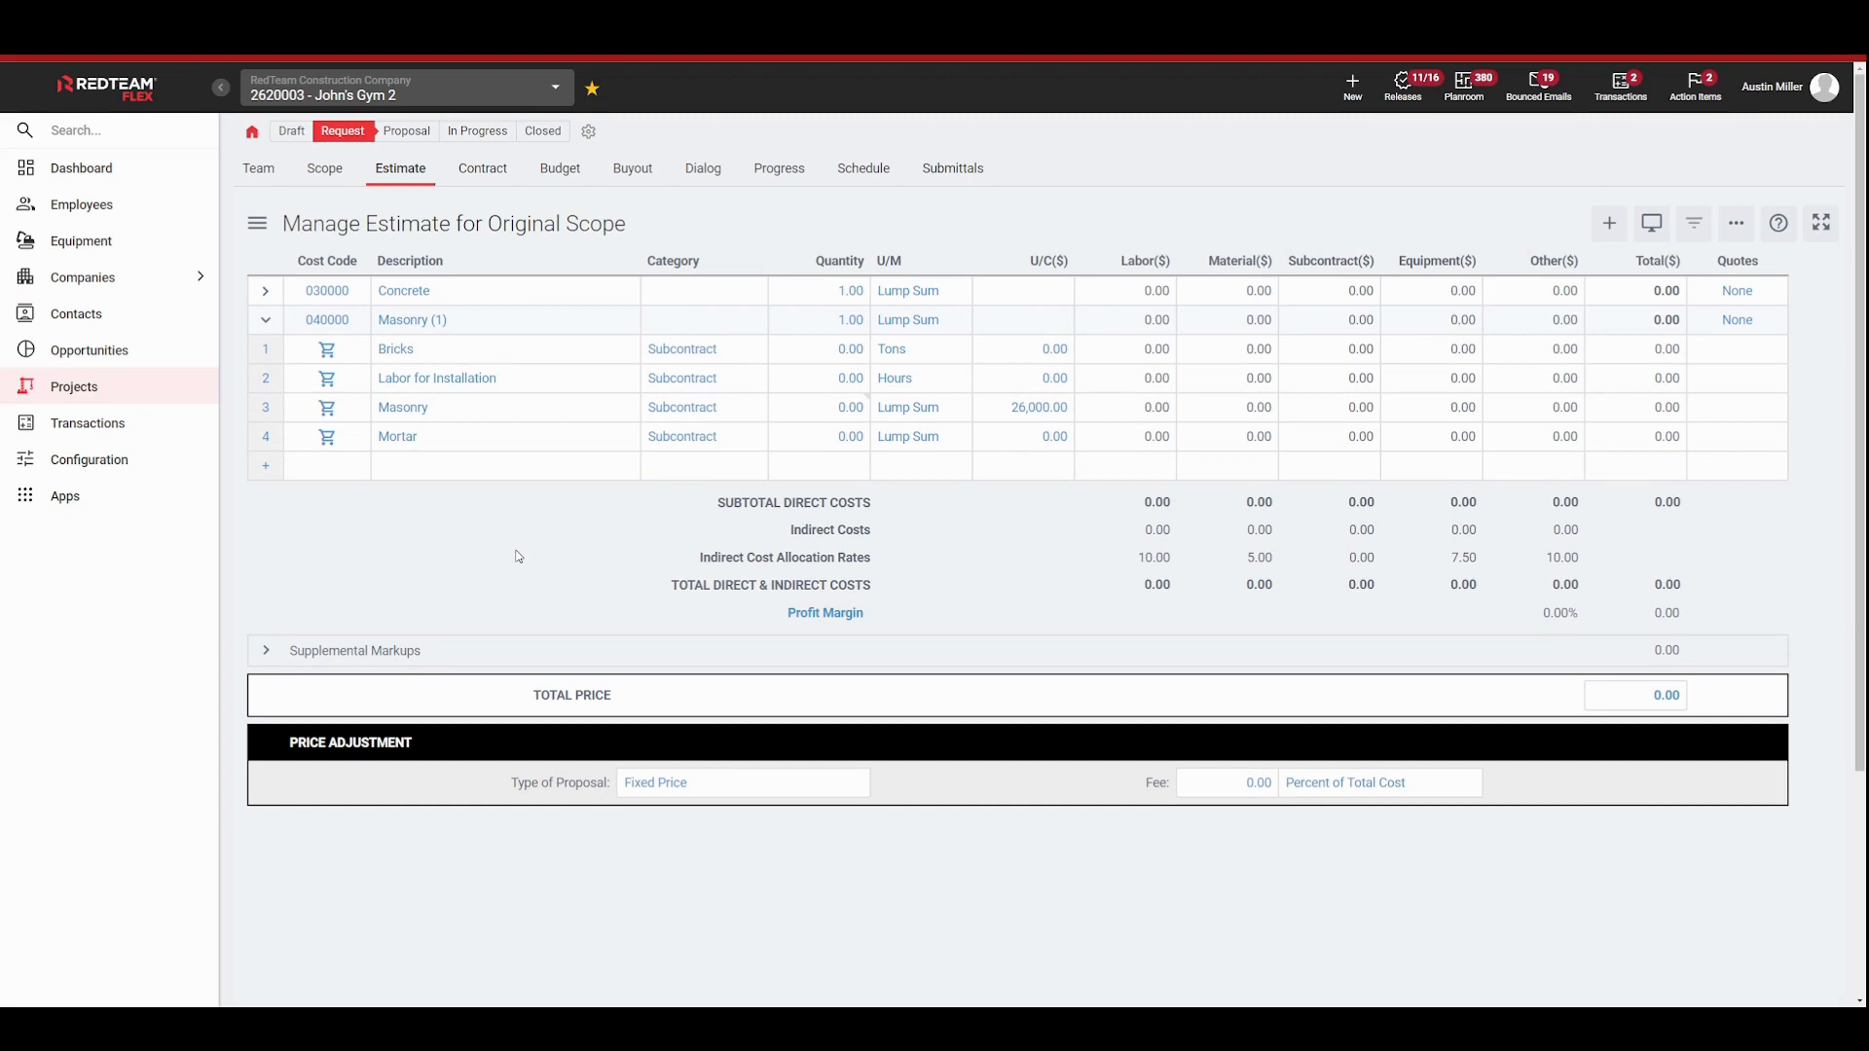
# Step: Add two new line items under Masonry (1) and delete both of them
pyautogui.click(265, 468)
pyautogui.click(269, 499)
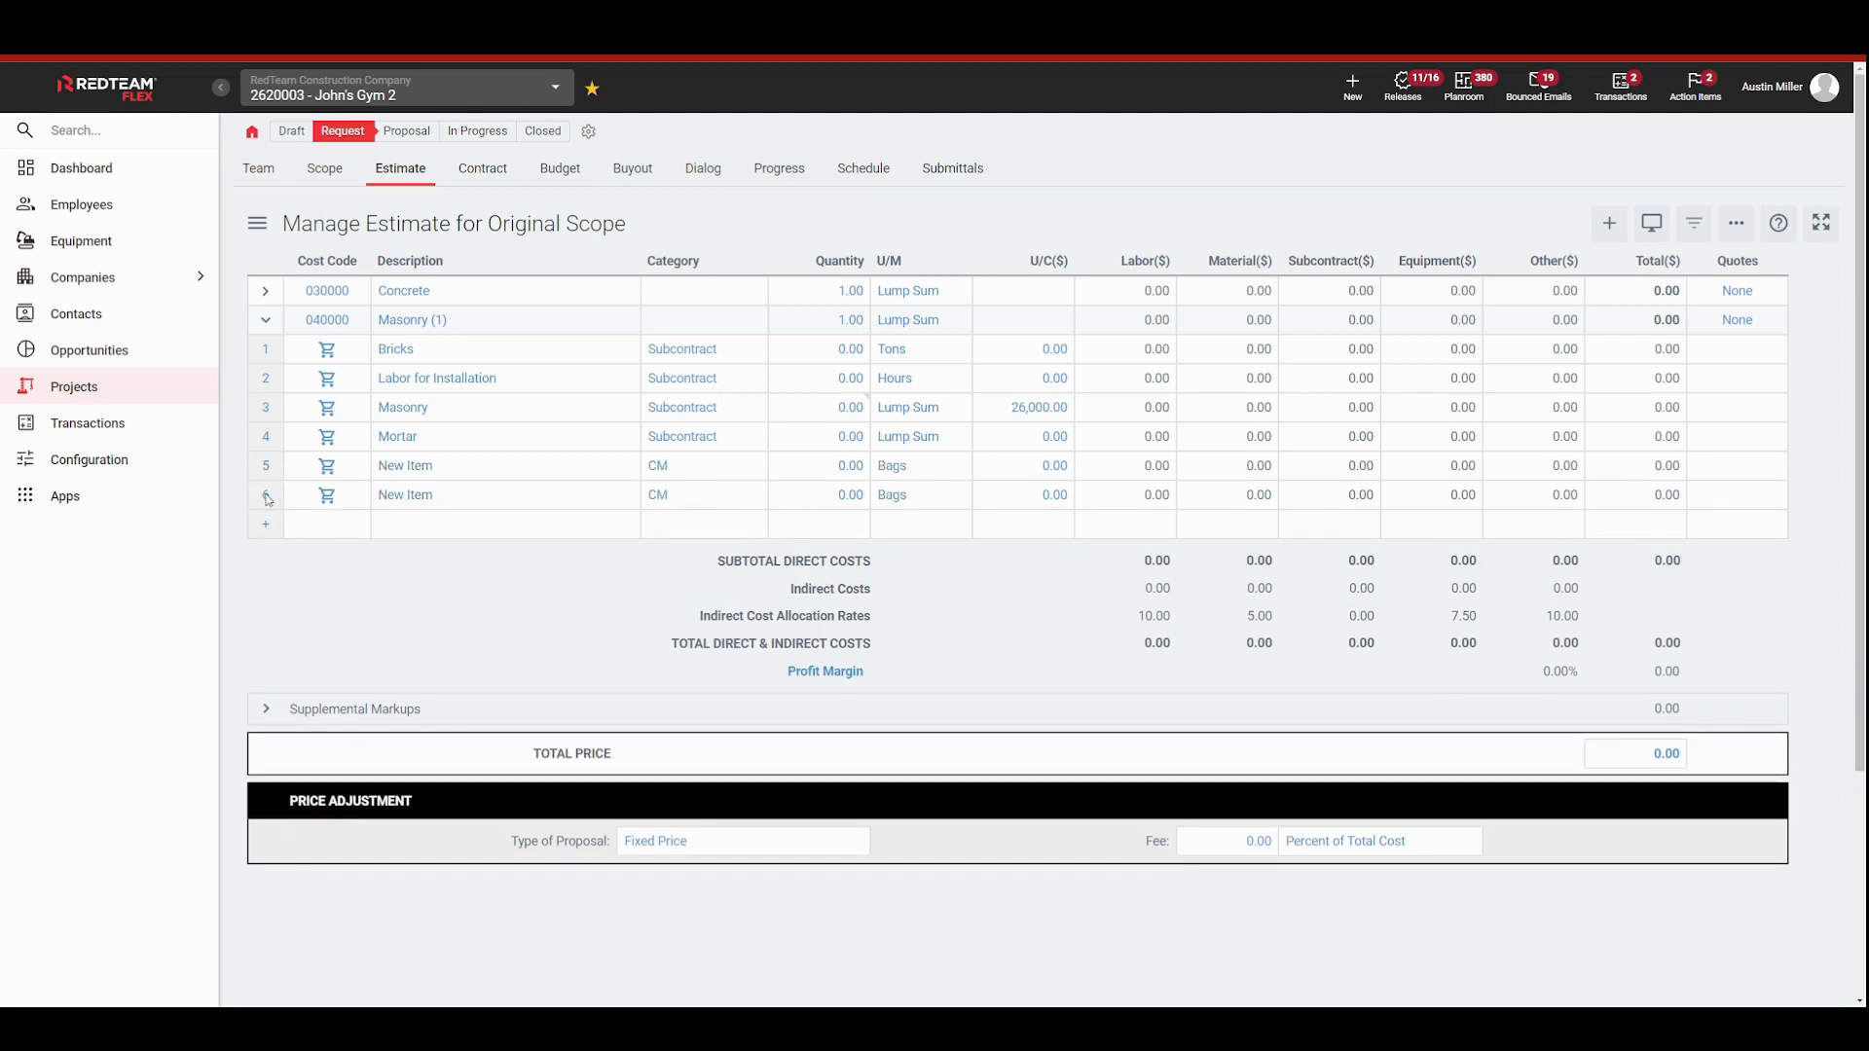
pyautogui.click(327, 499)
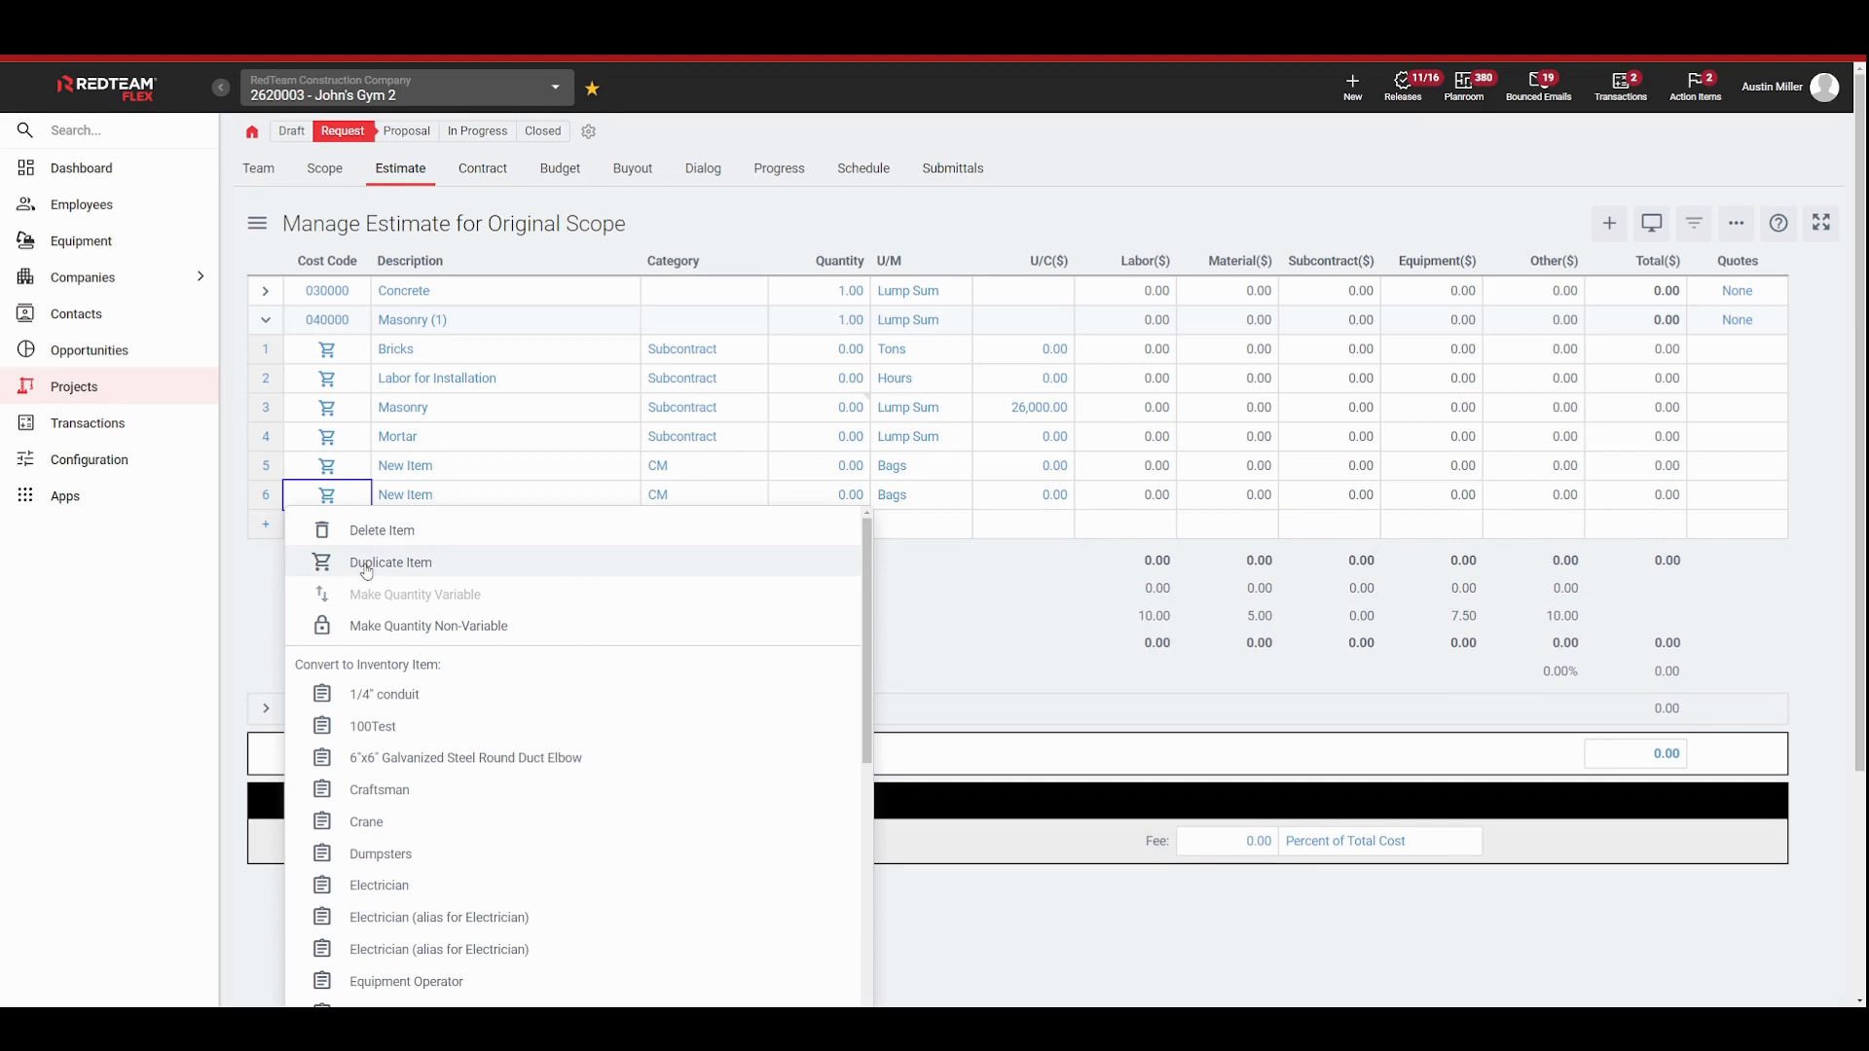
pyautogui.click(388, 538)
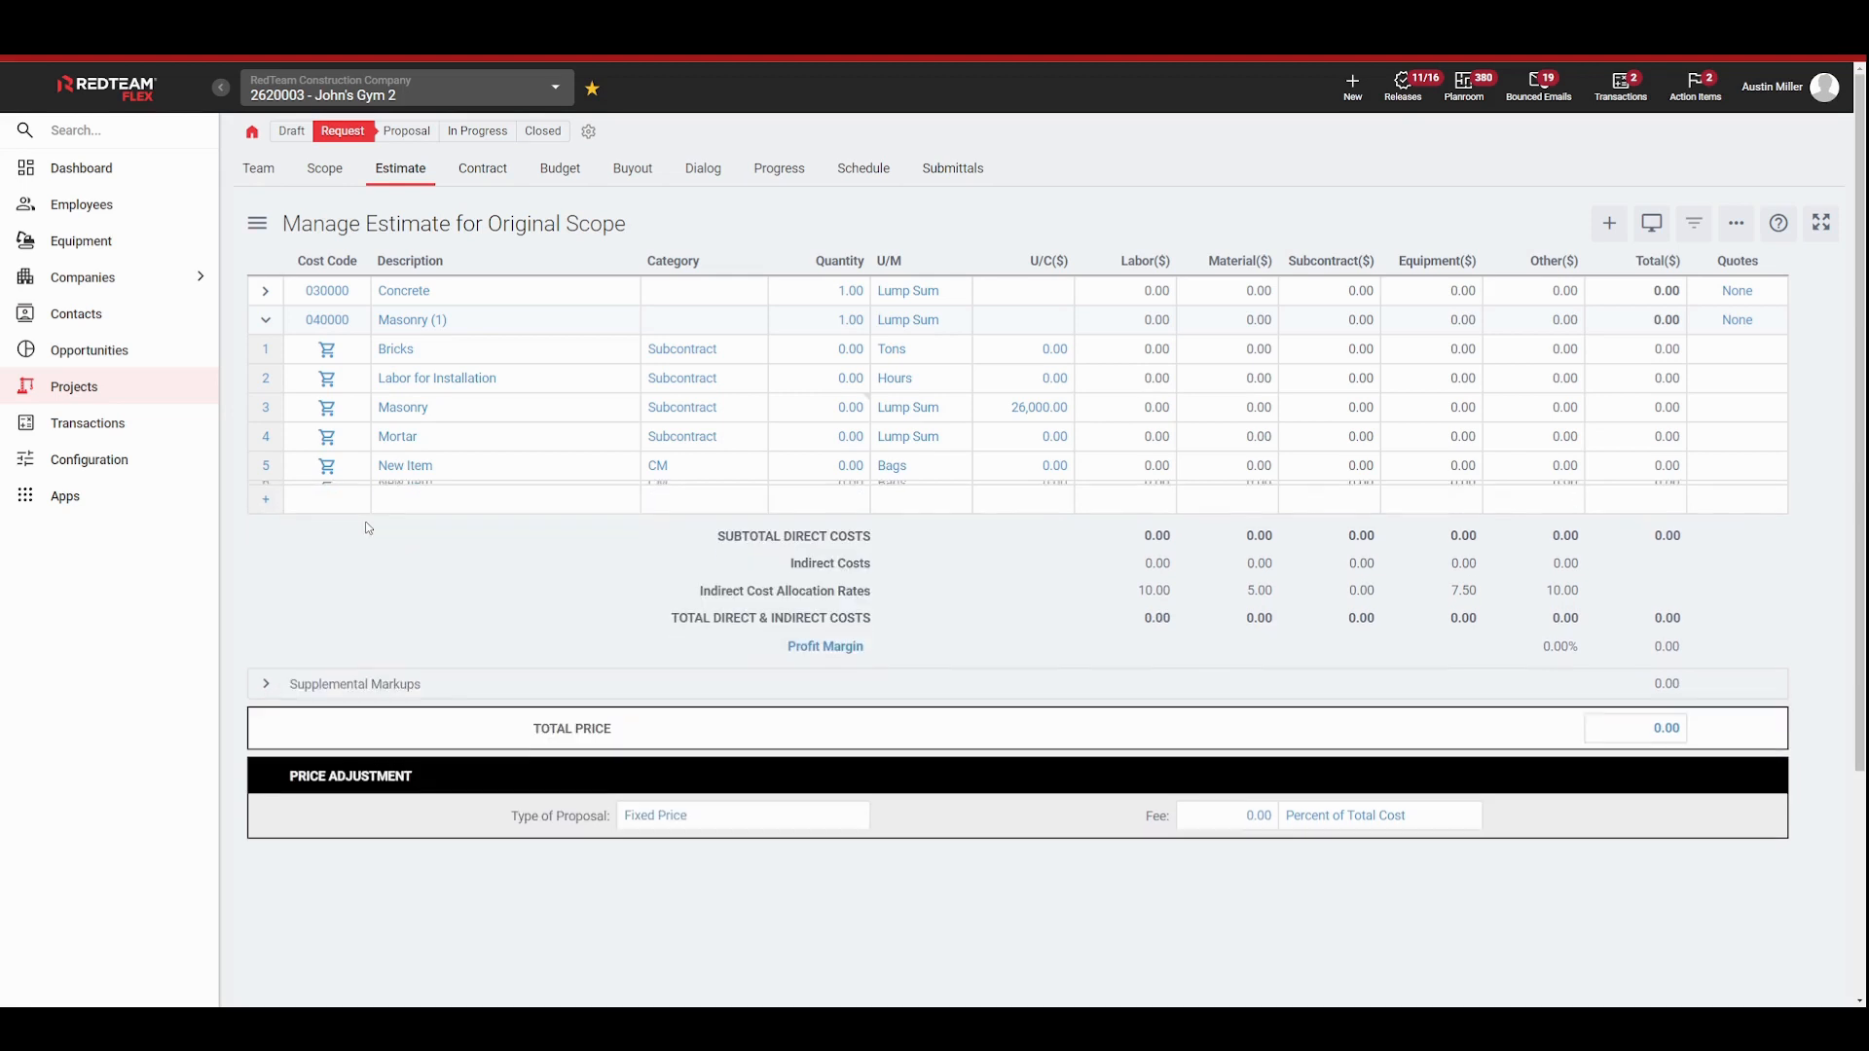
pyautogui.click(334, 476)
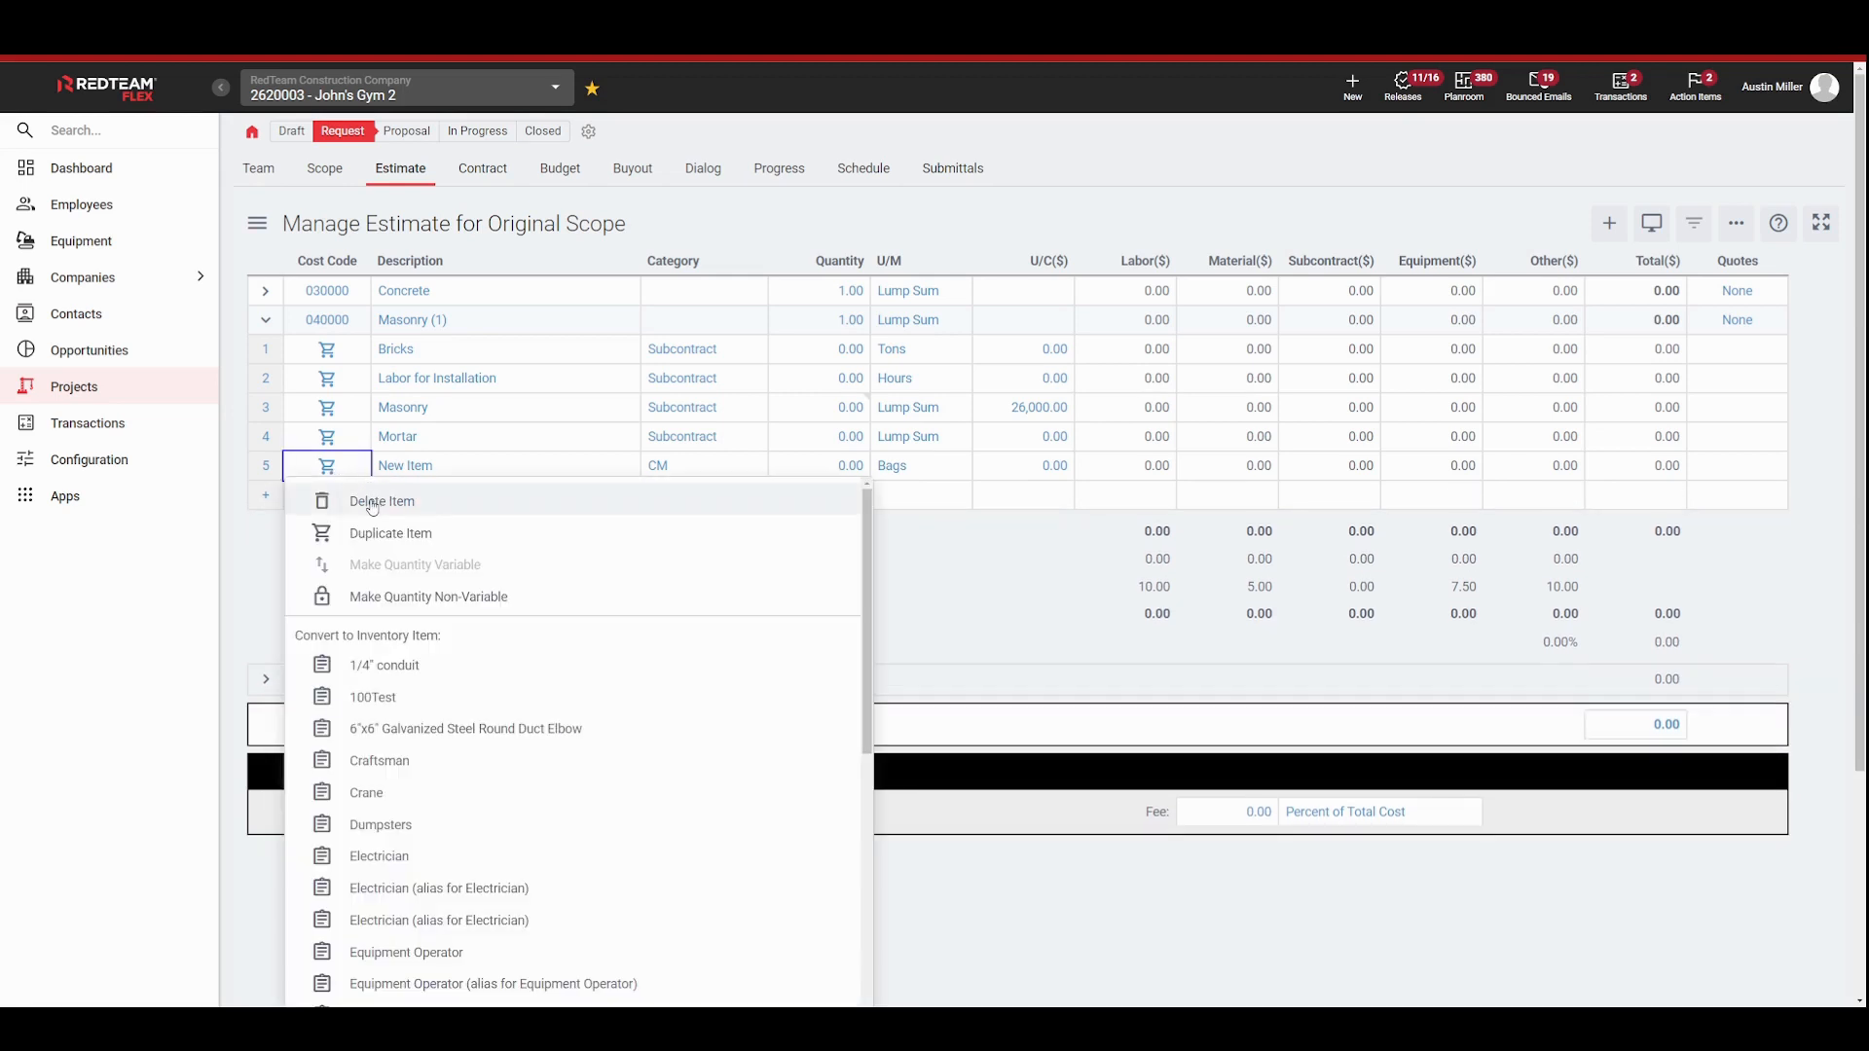
pyautogui.click(374, 504)
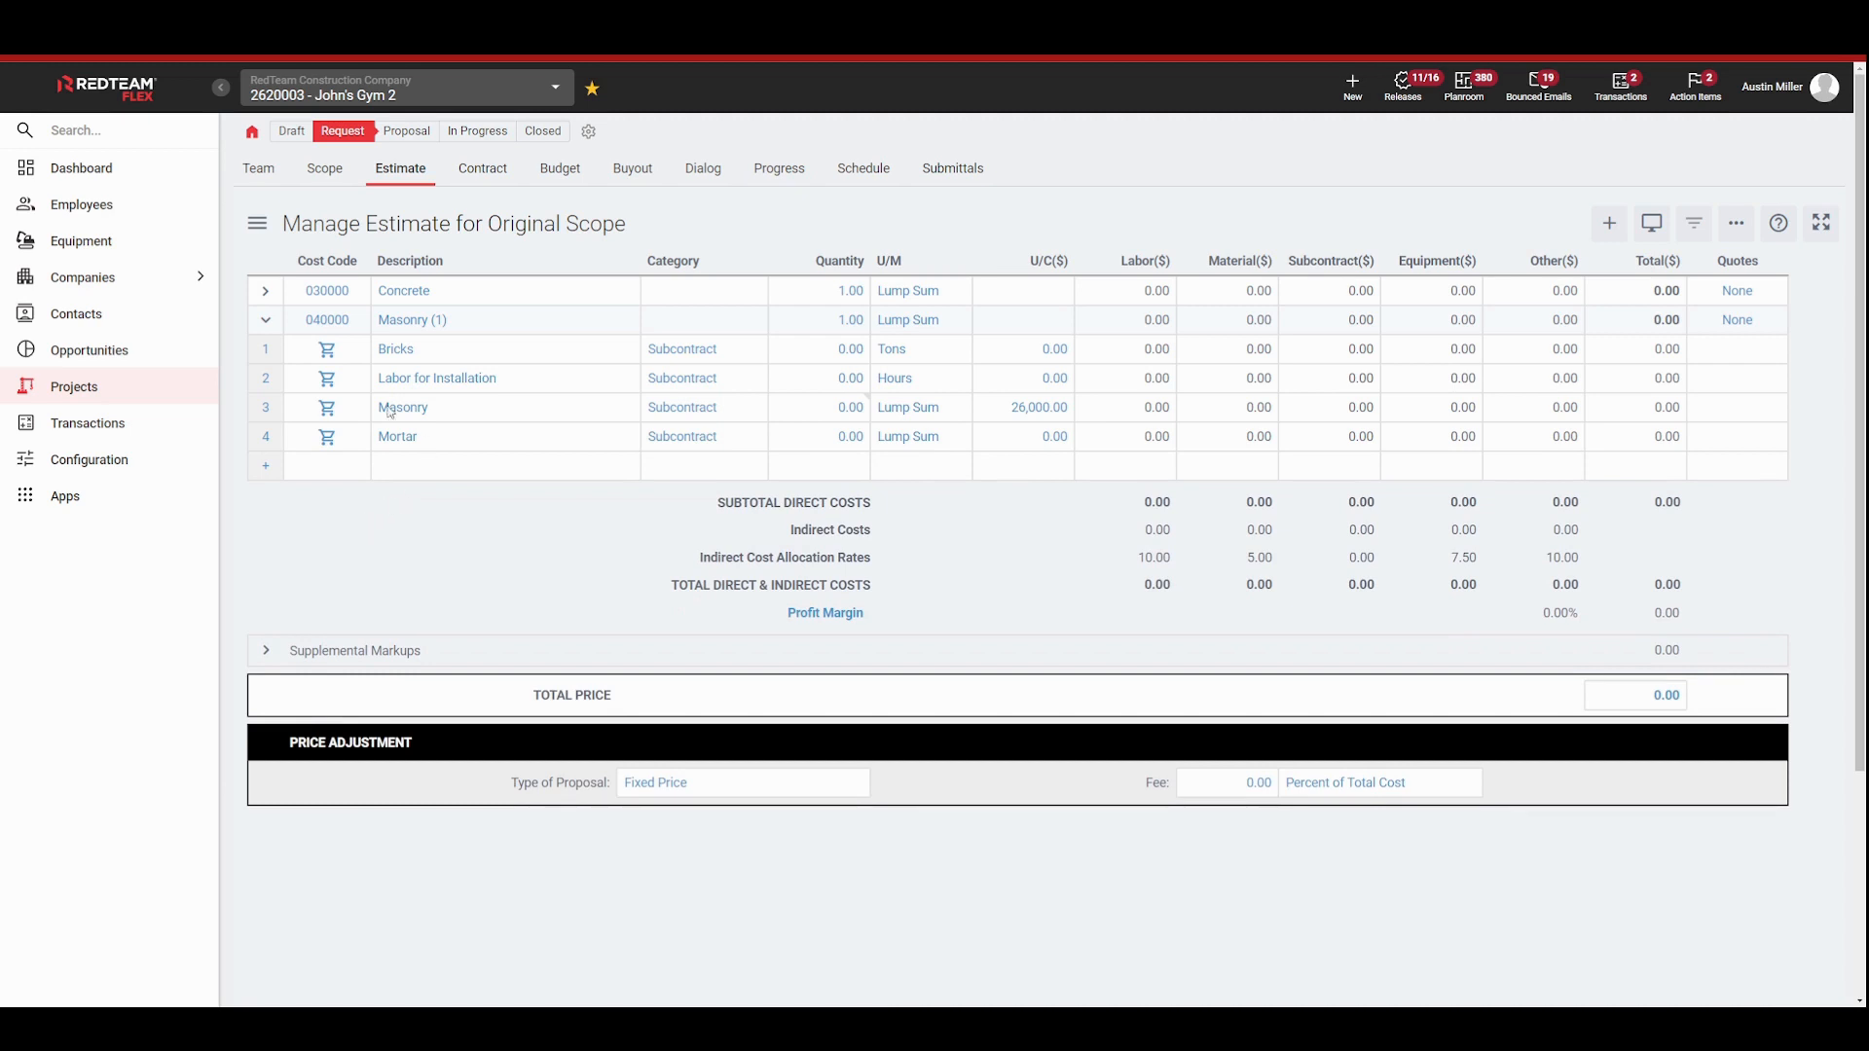
# Step: Delete the Masonry line item from the Masonry (1) cost code
pyautogui.click(331, 411)
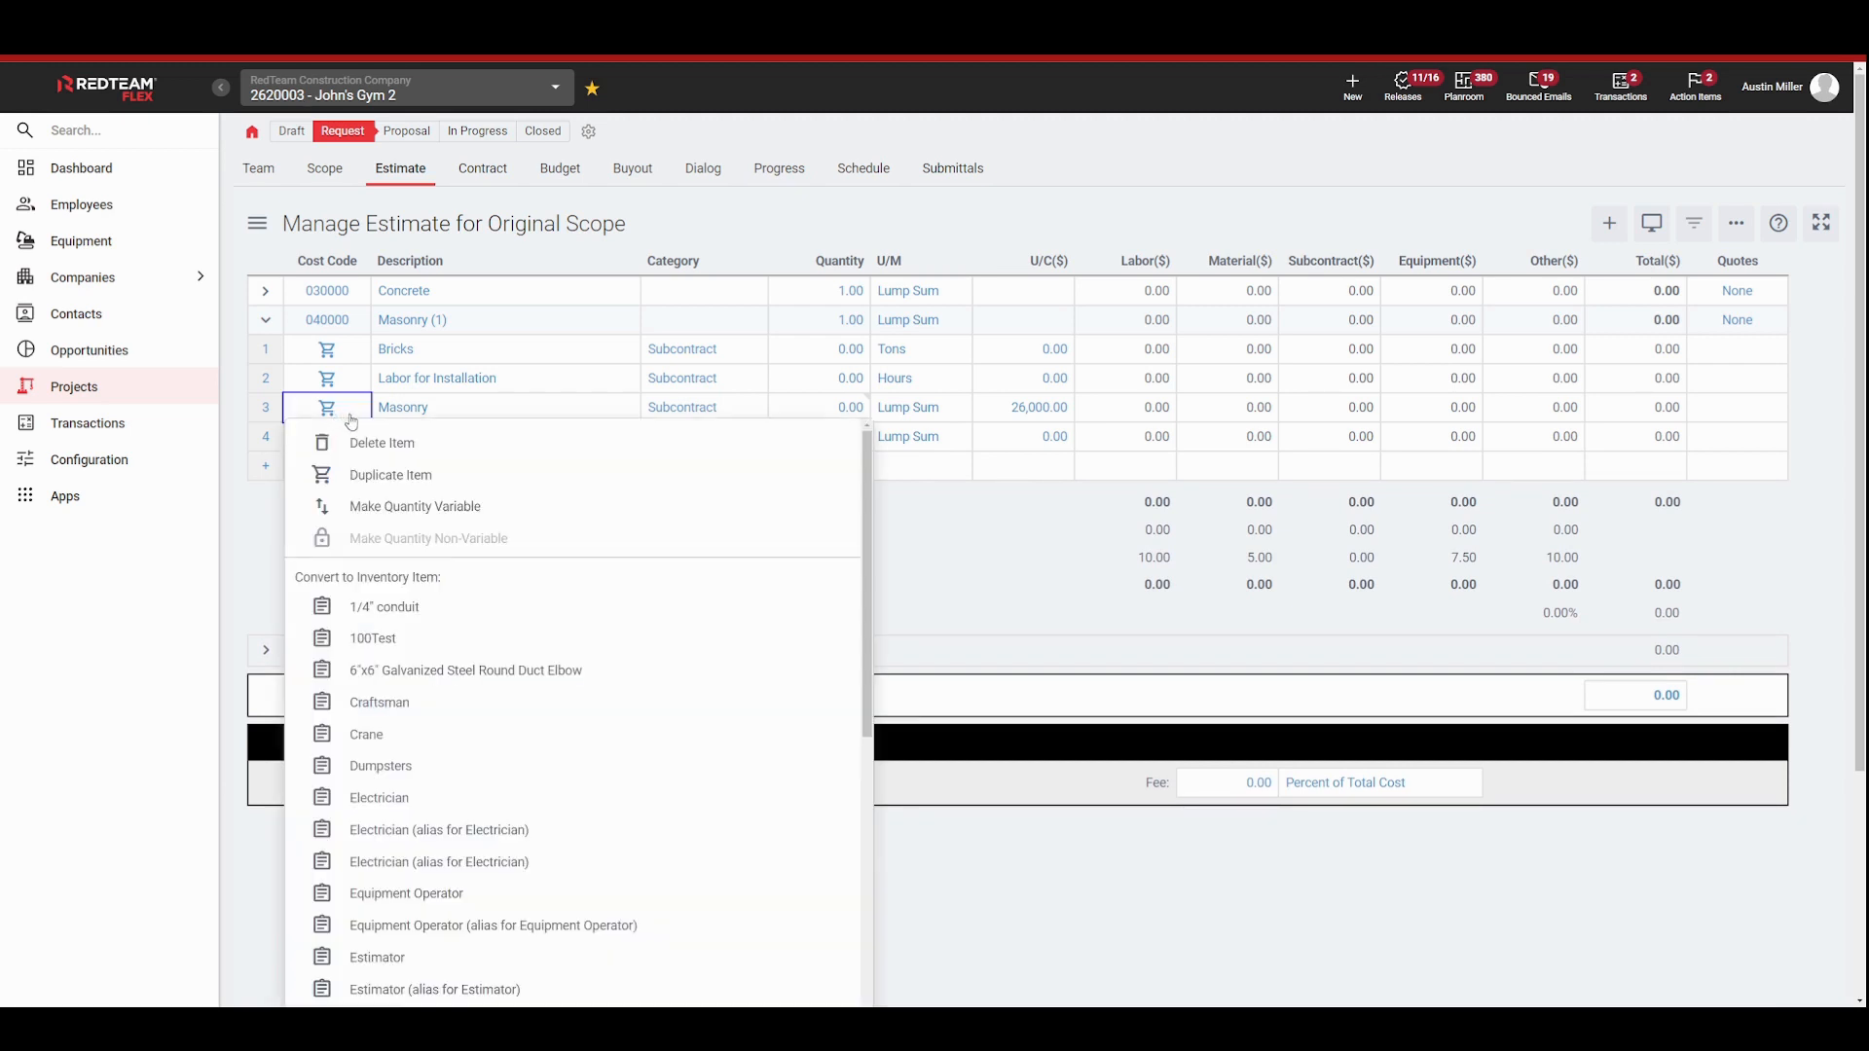
pyautogui.click(372, 450)
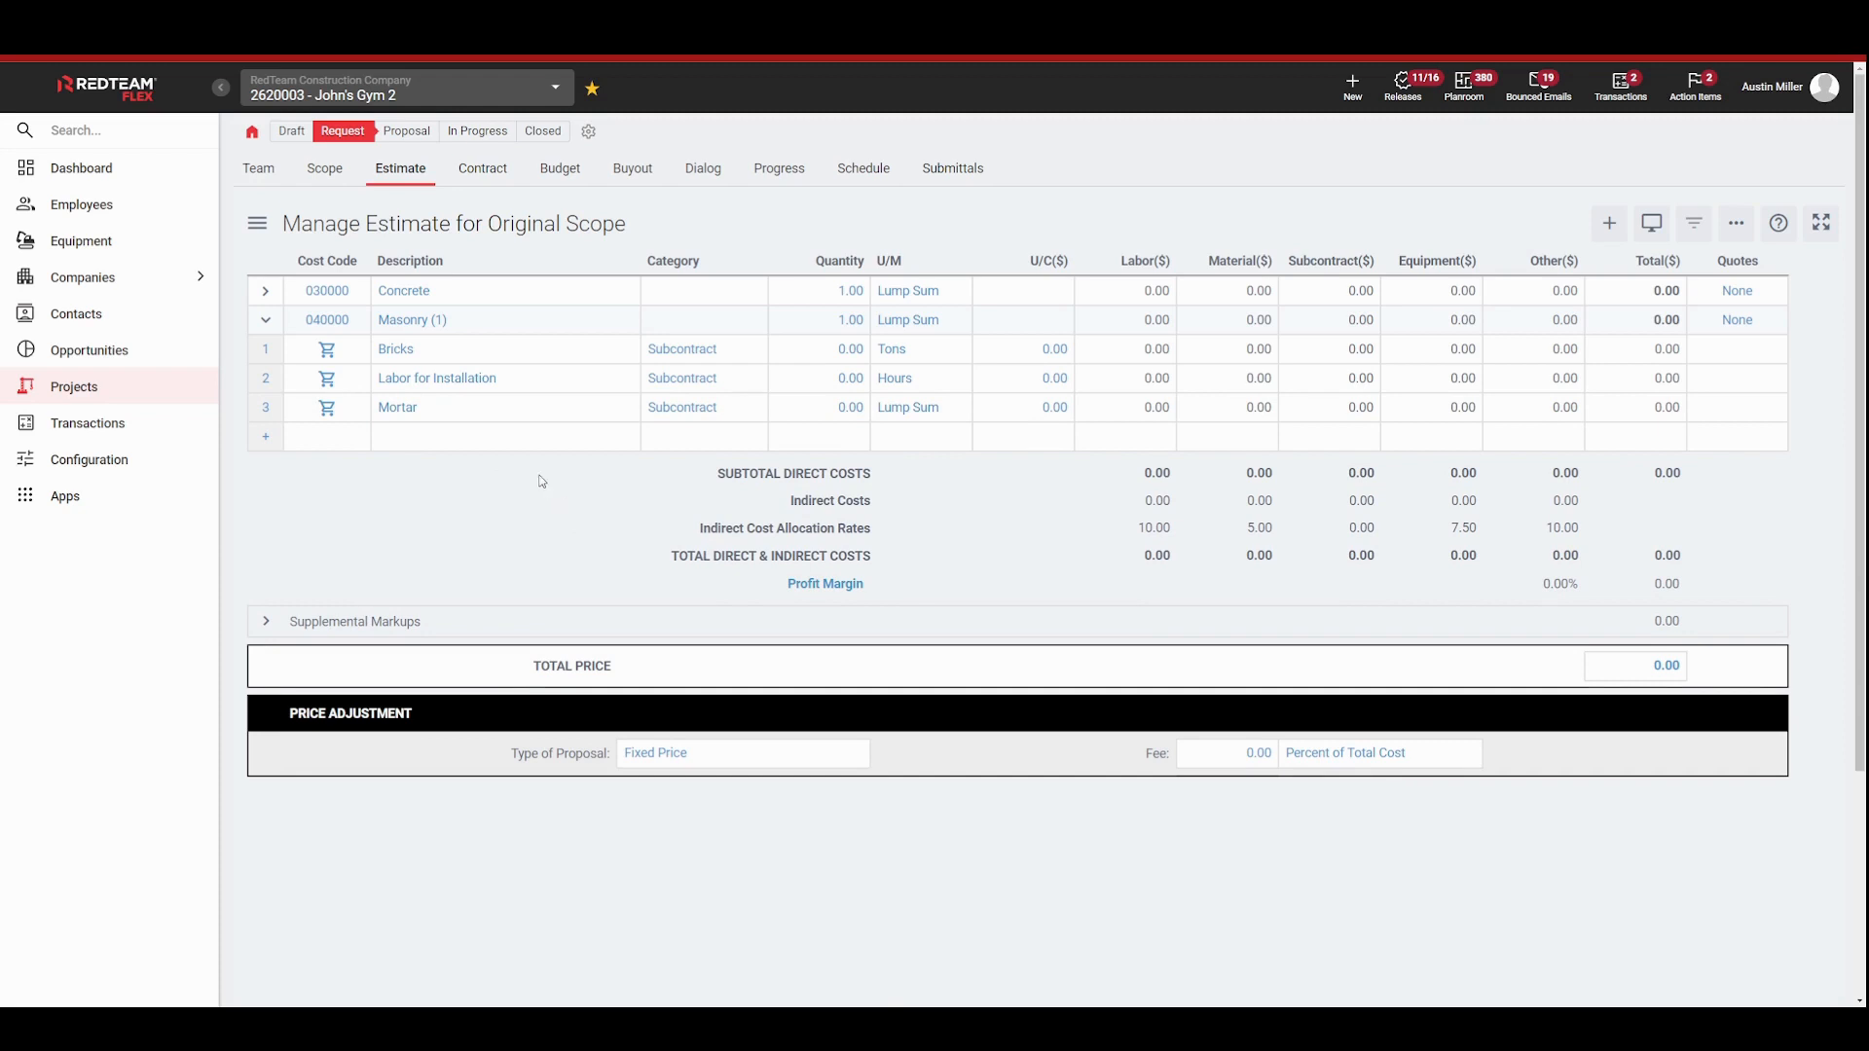
# Step: Set the Bricks item to category Material, unit Package, quantity 18 and unit cost 60
pyautogui.click(692, 351)
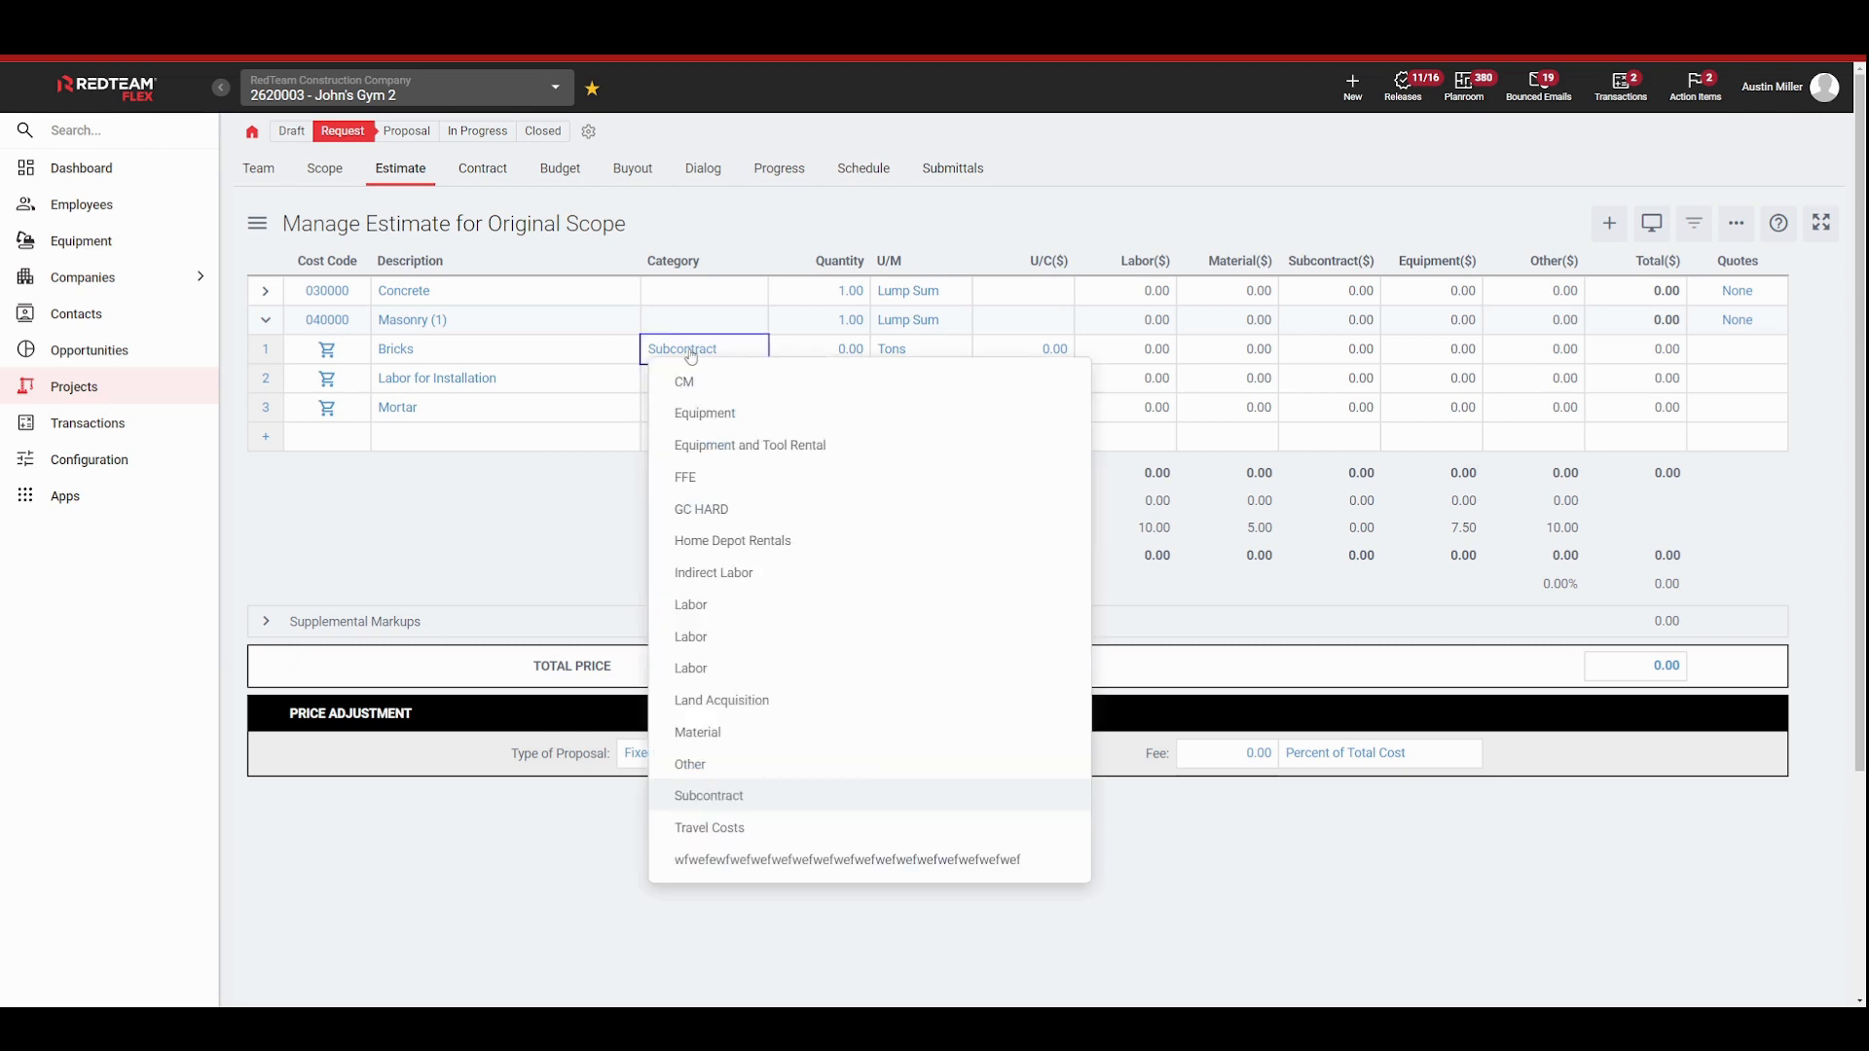
pyautogui.click(721, 747)
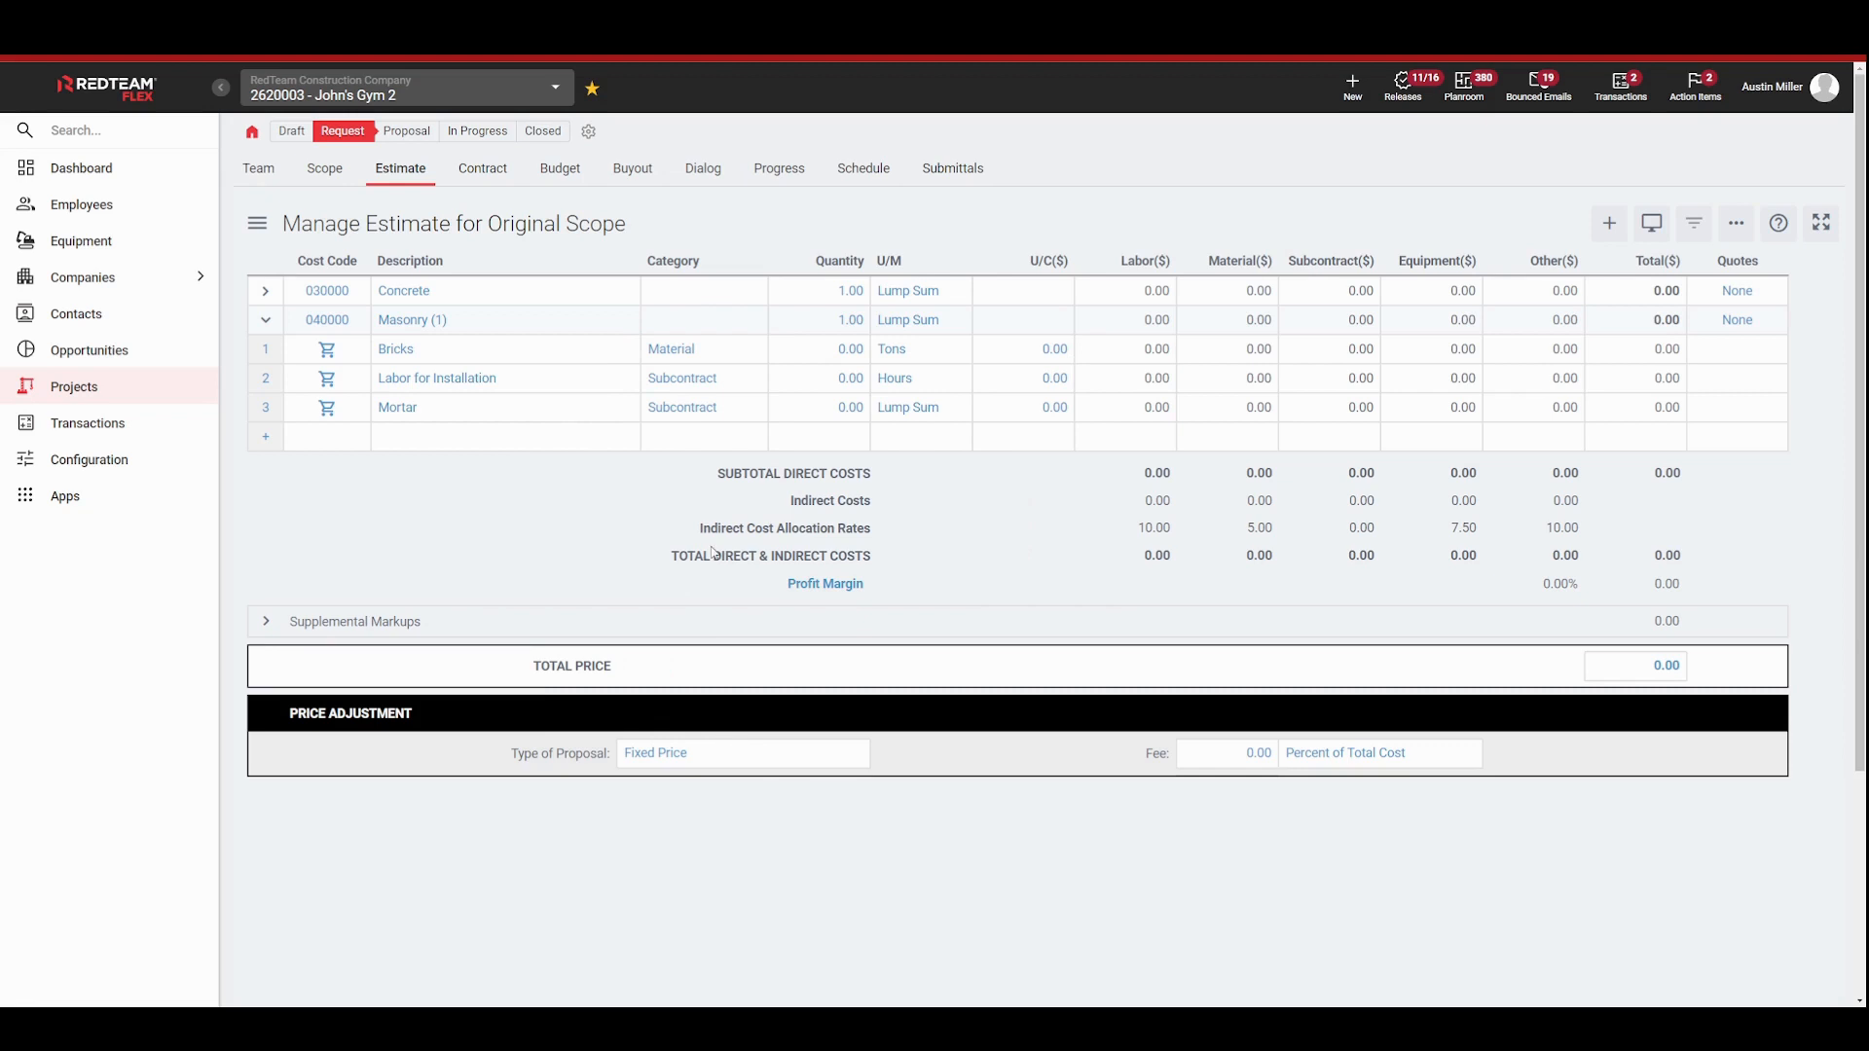
pyautogui.click(939, 360)
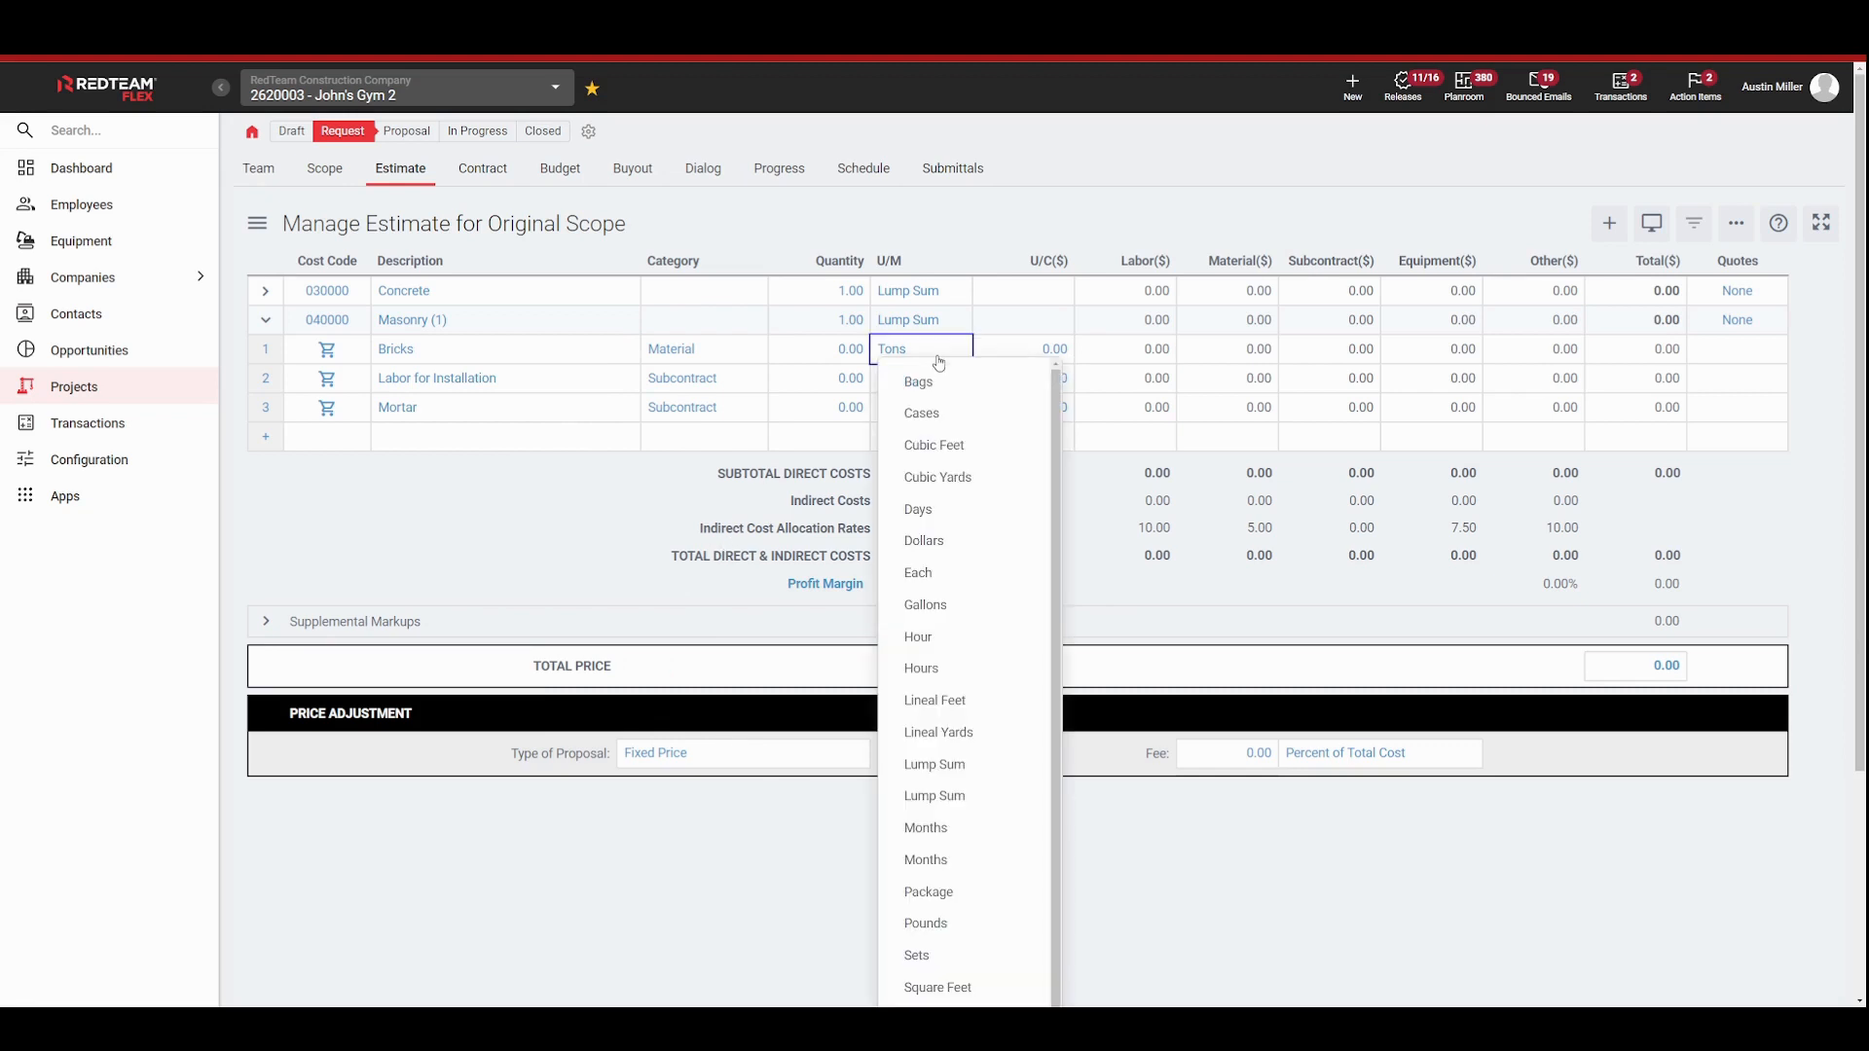
pyautogui.click(963, 896)
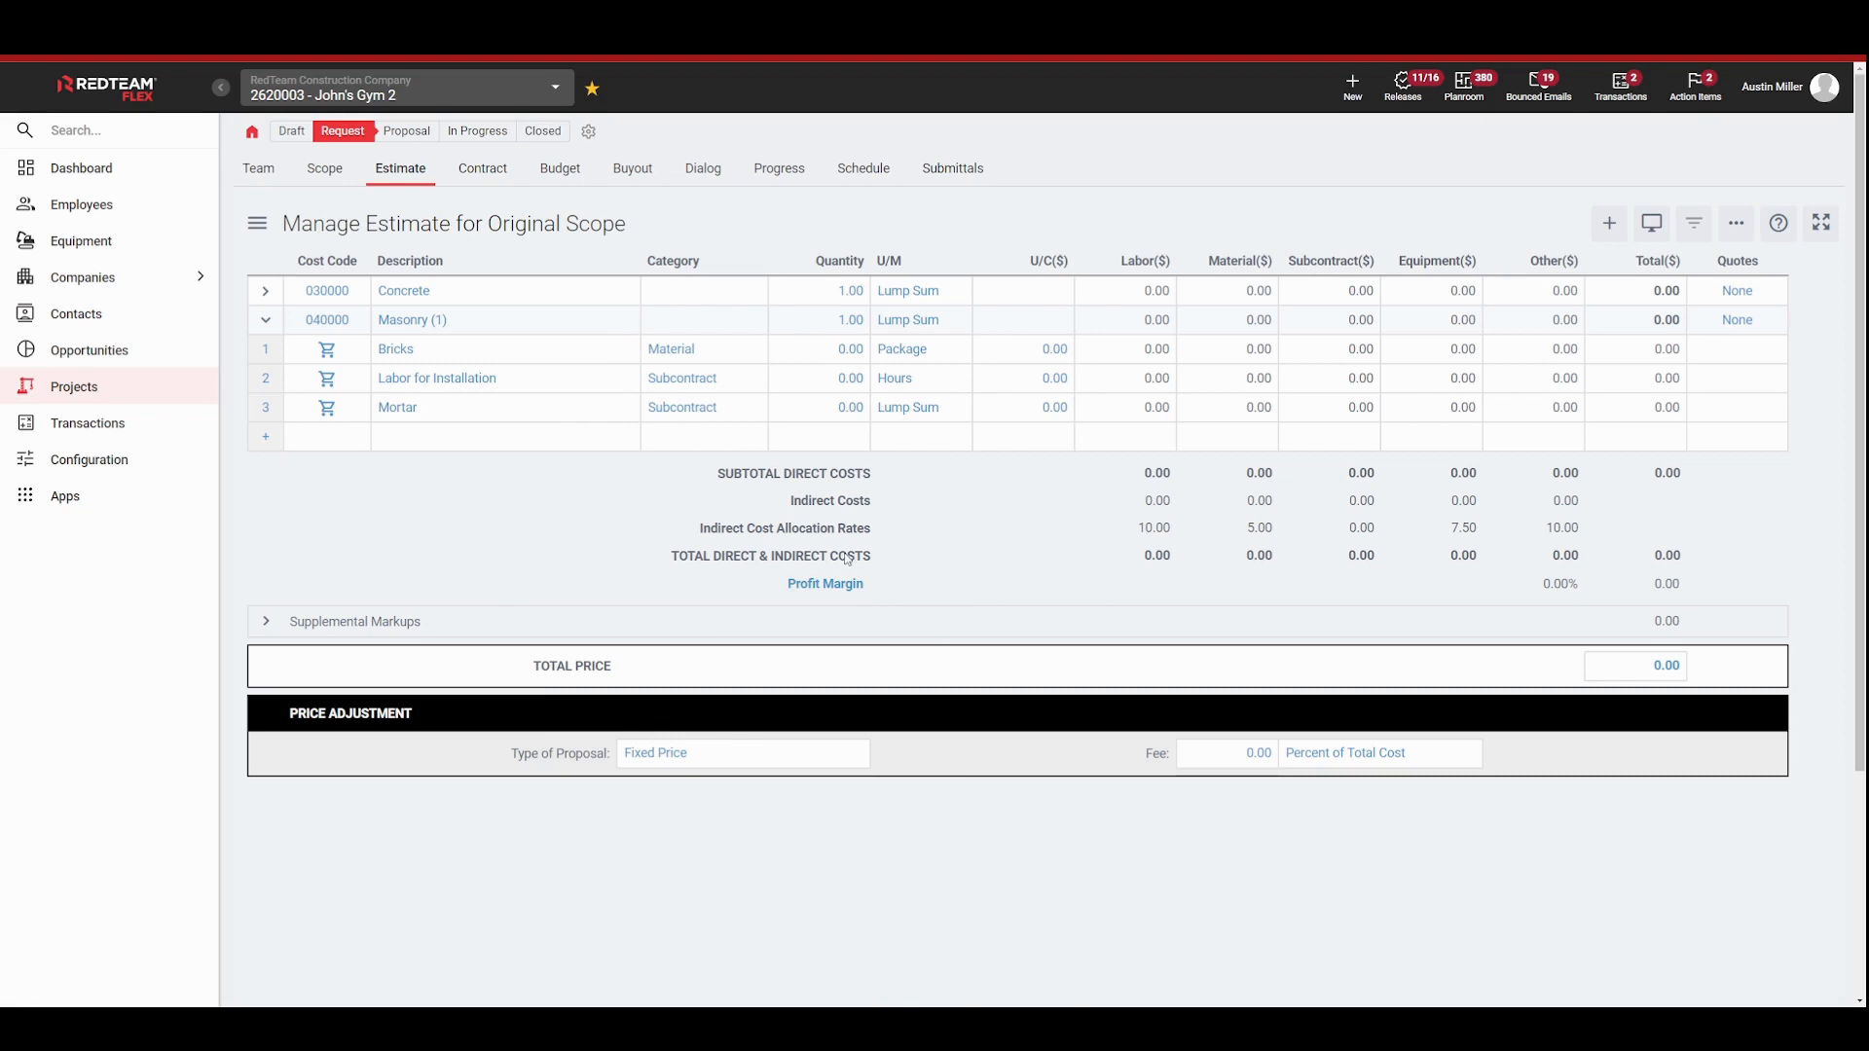
pyautogui.click(840, 360)
pyautogui.write('18')
pyautogui.press('Tab')
pyautogui.write('60')
pyautogui.press('Return')
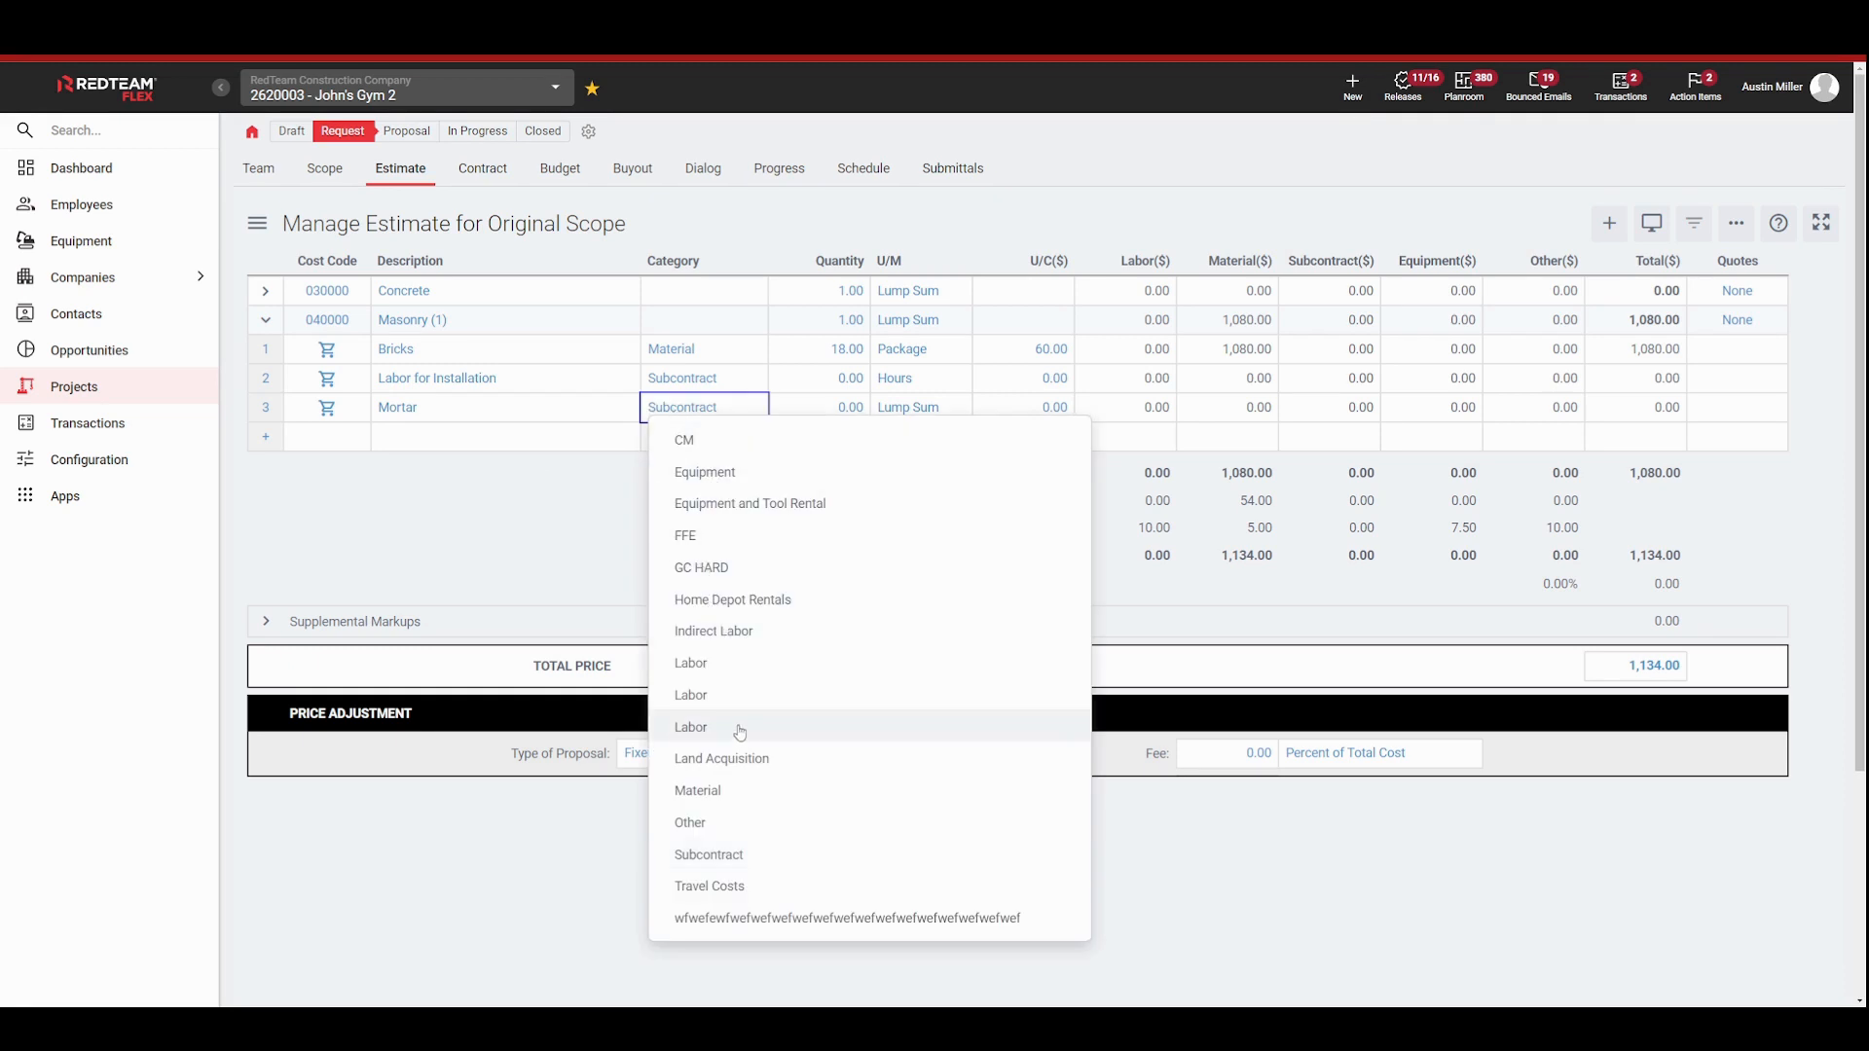
# Step: Set the Mortar item to category Material, unit Package, quantity 25 and unit cost 18
pyautogui.click(727, 790)
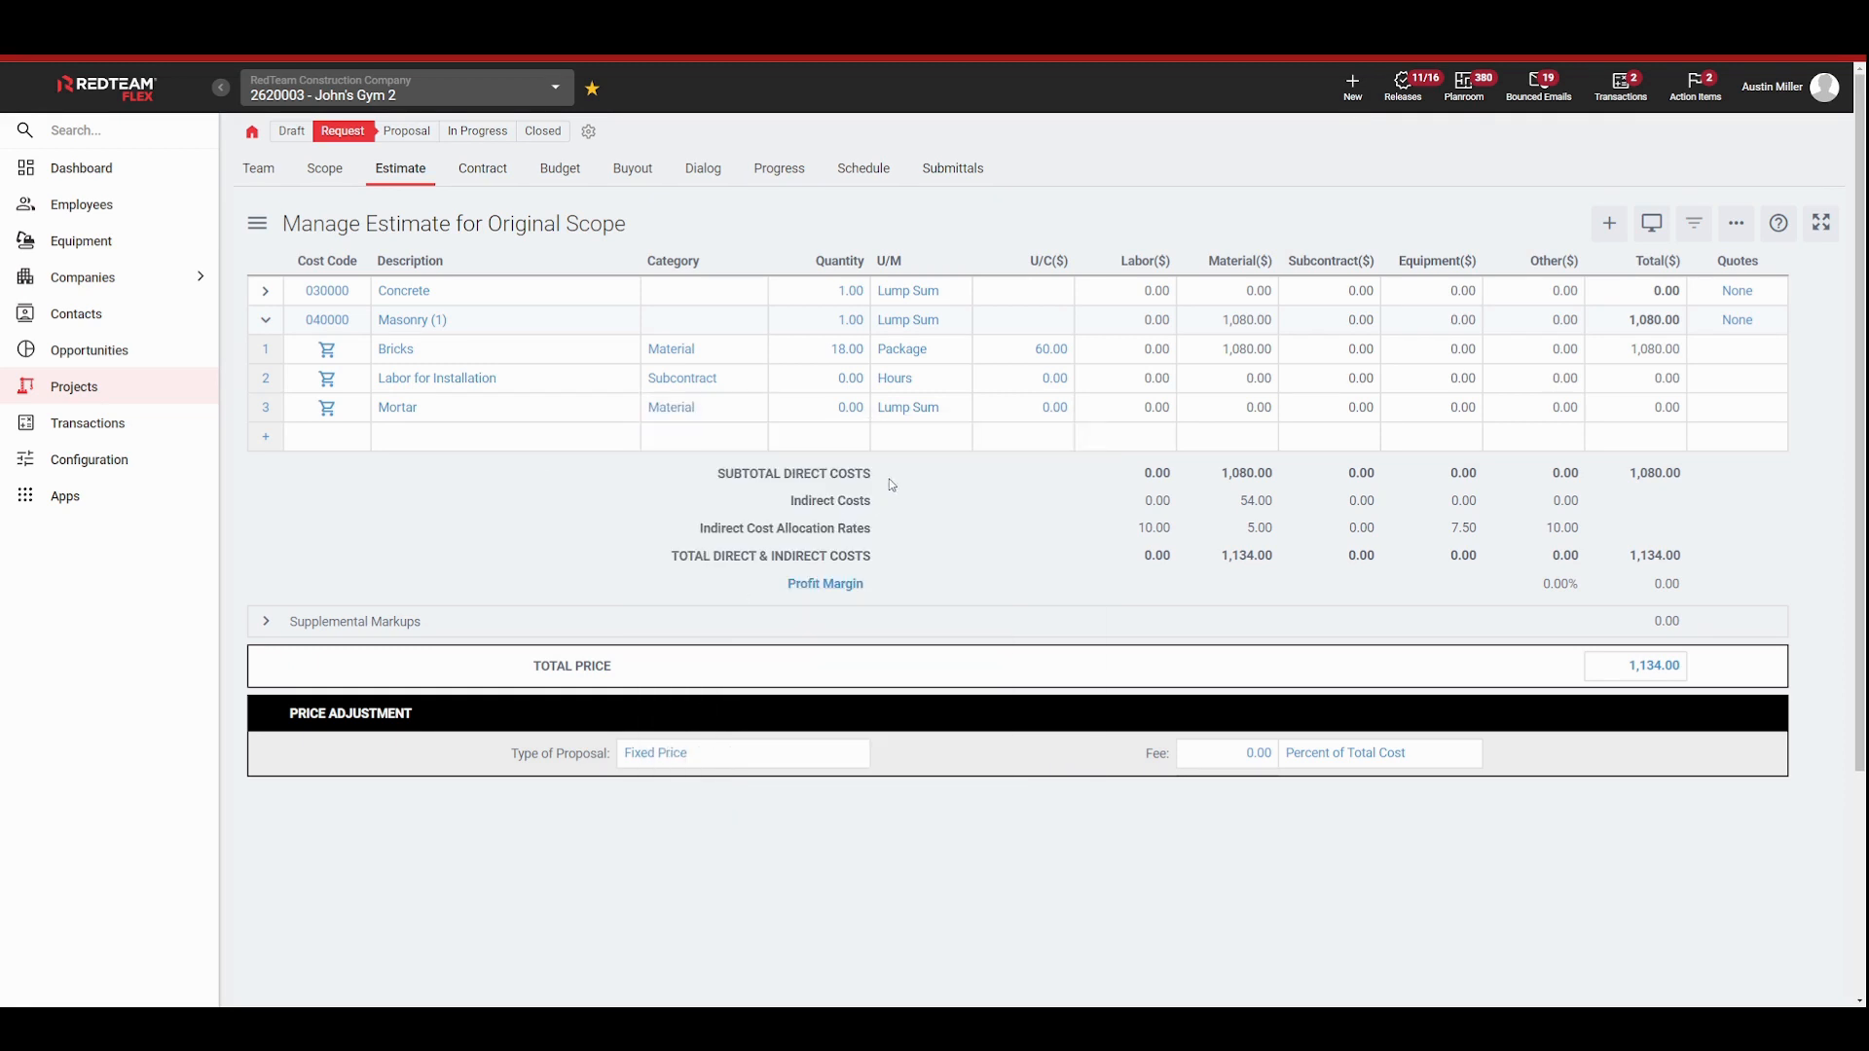
pyautogui.click(910, 410)
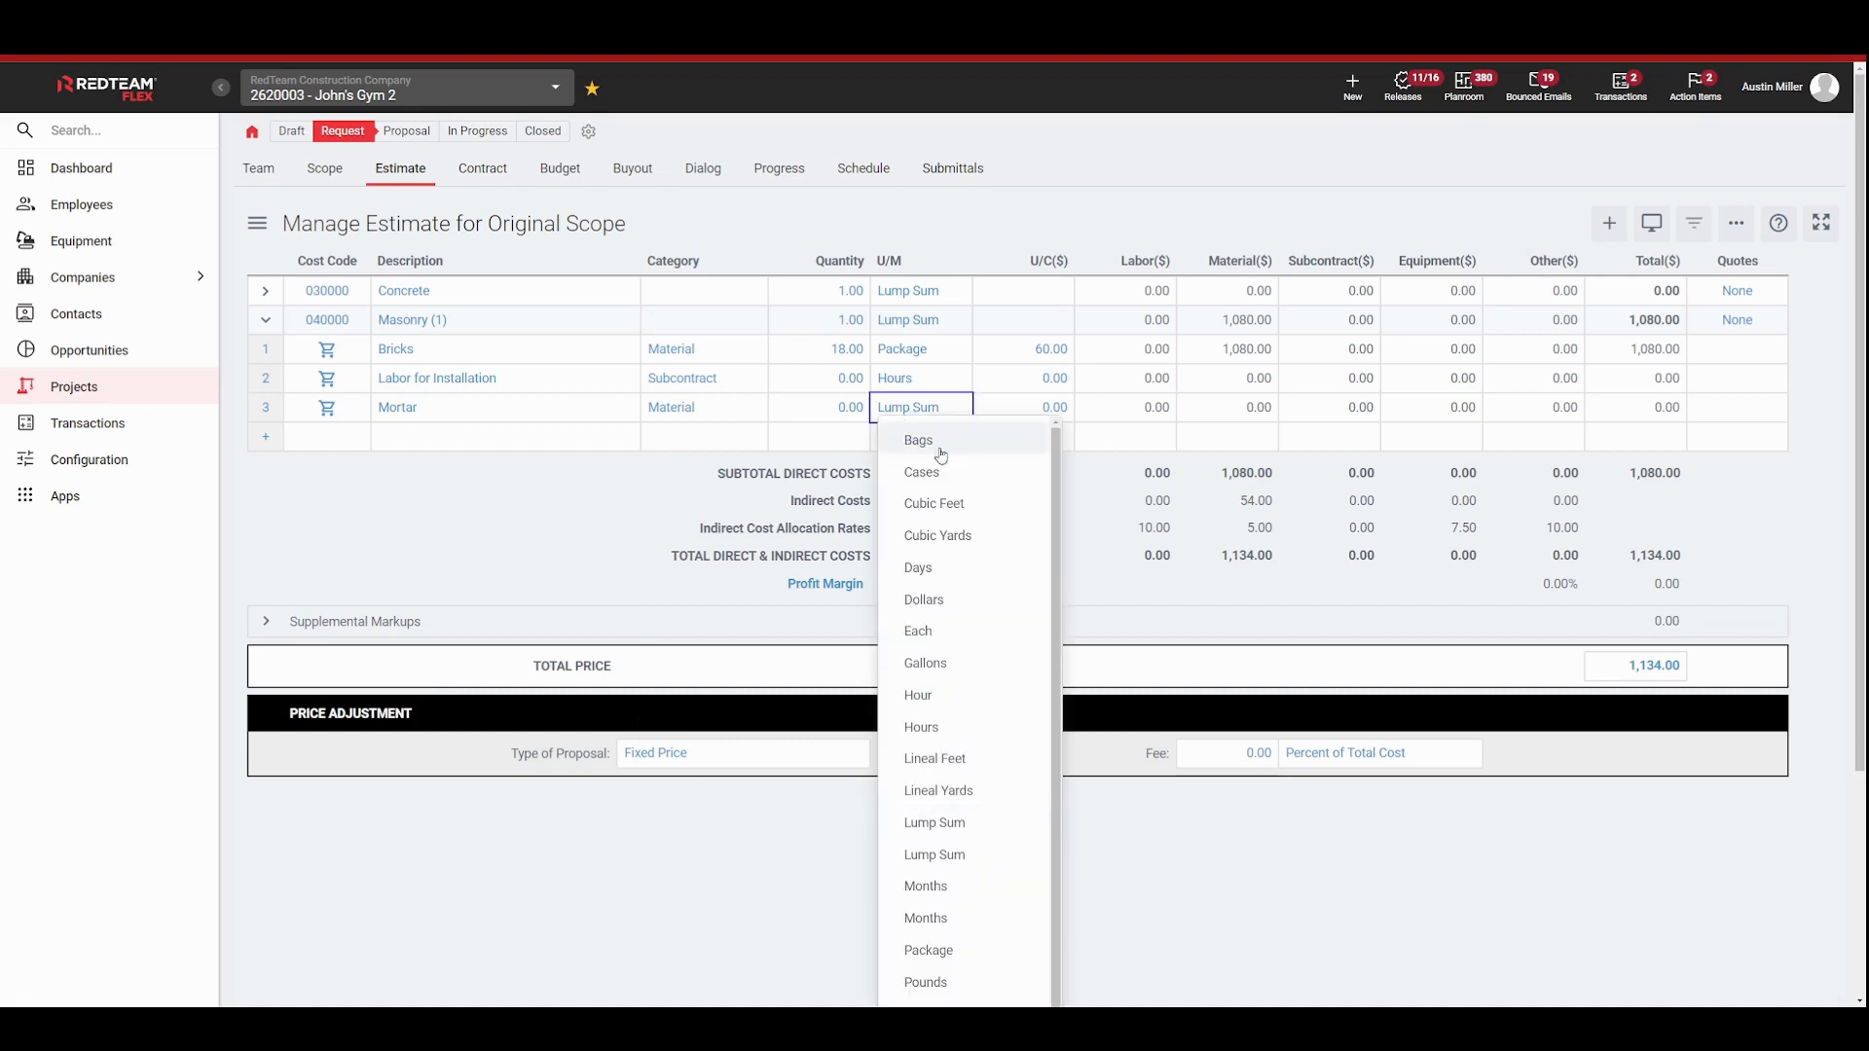
pyautogui.click(966, 948)
pyautogui.click(852, 407)
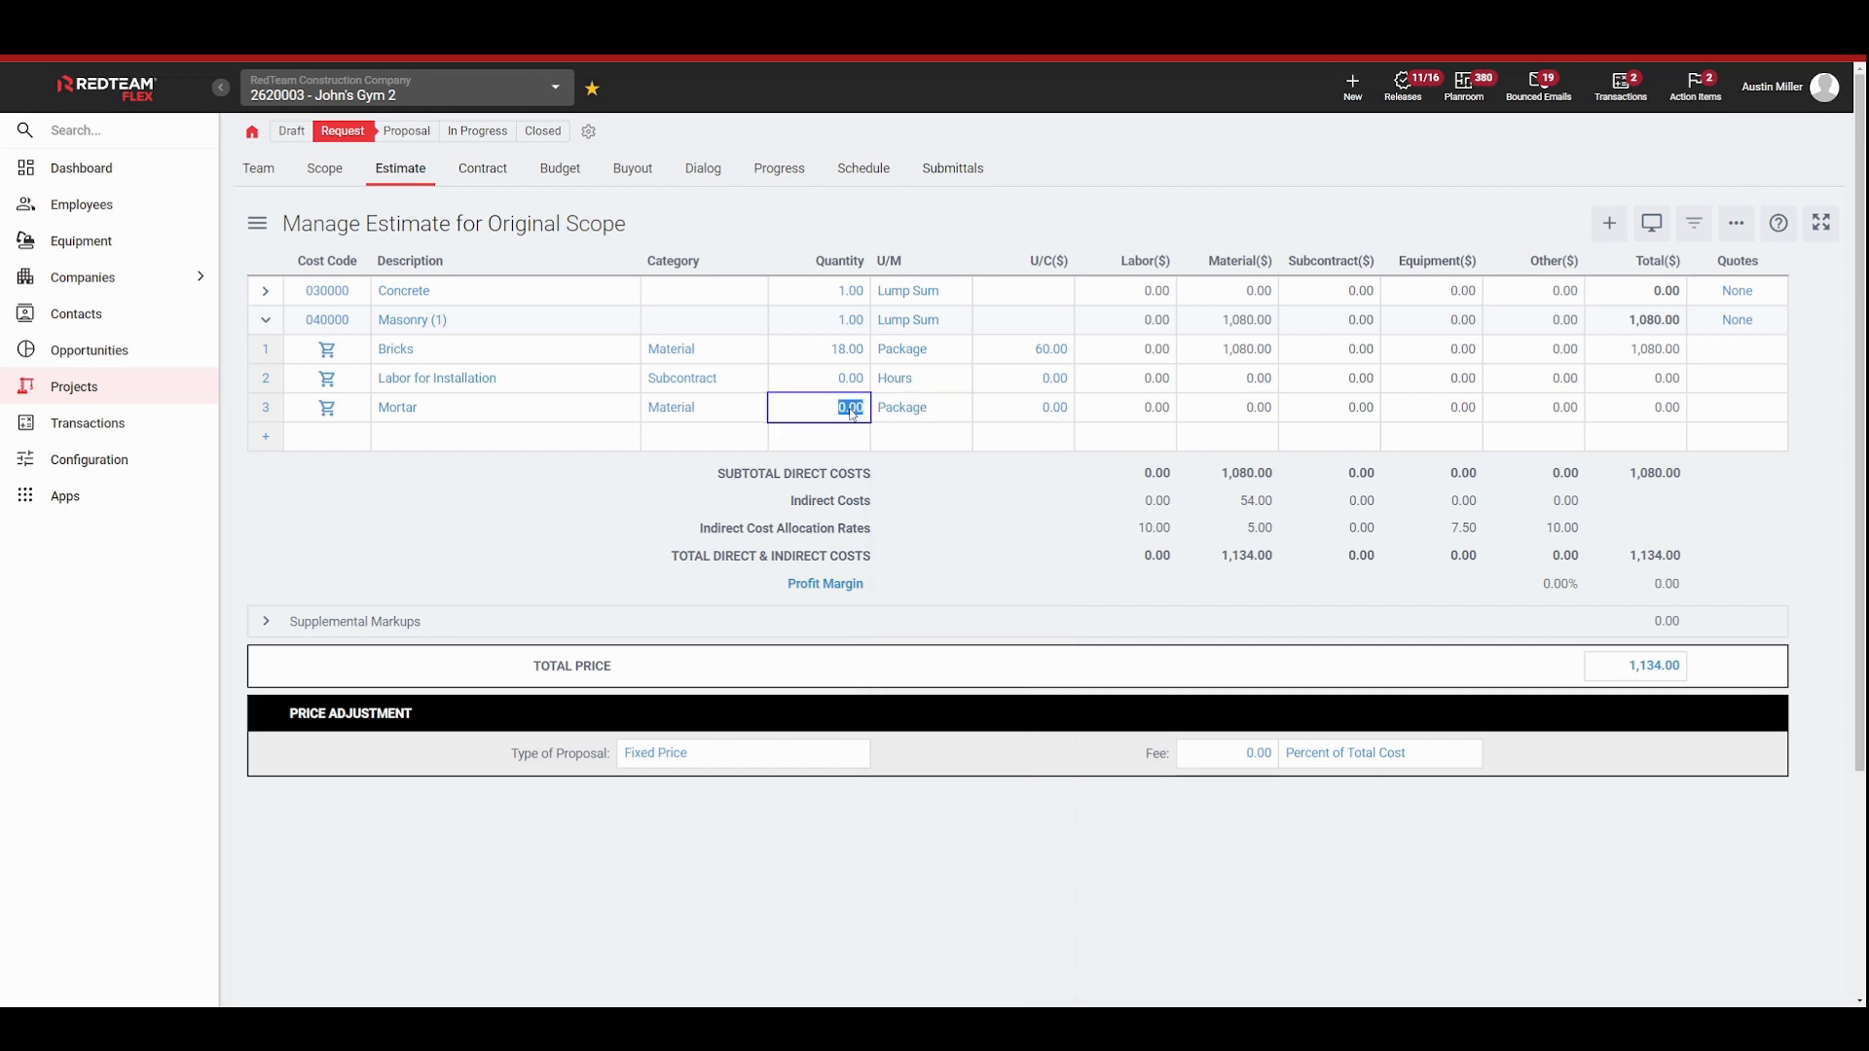
pyautogui.write('25')
pyautogui.click(1028, 524)
pyautogui.click(1044, 410)
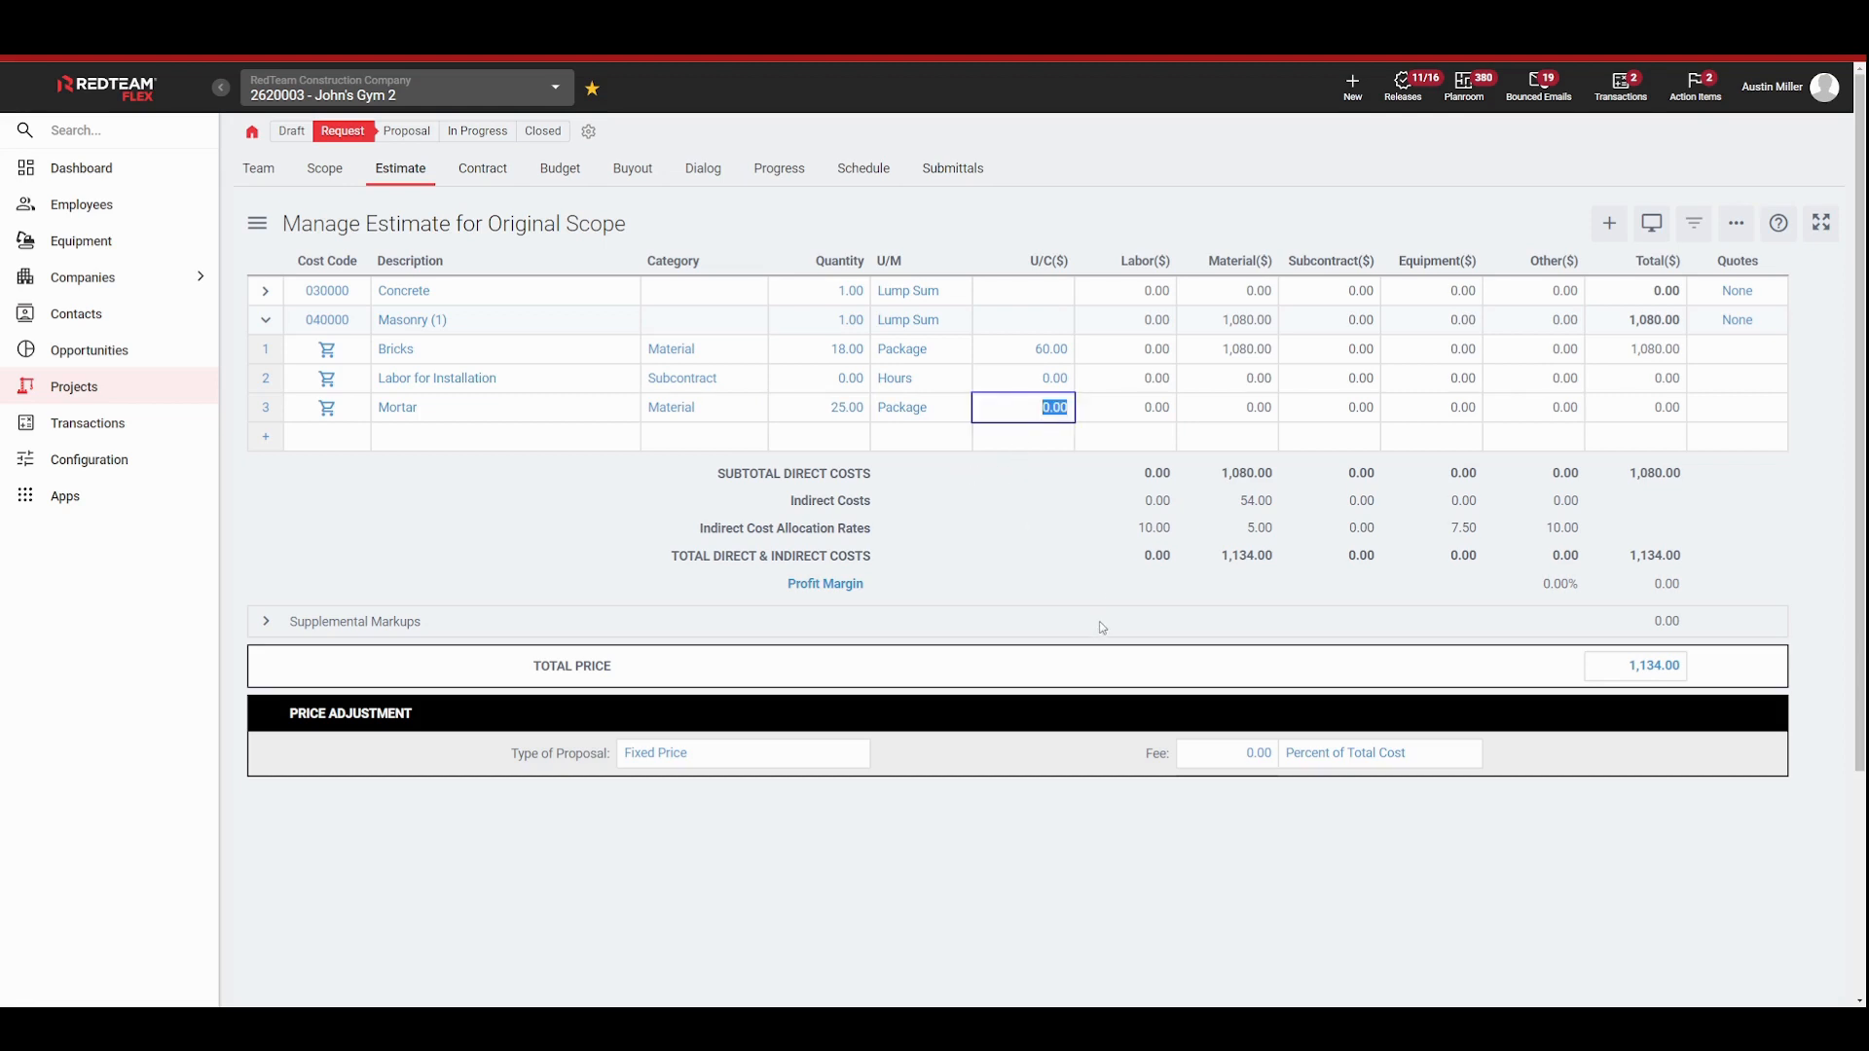
pyautogui.write('18')
pyautogui.click(1063, 524)
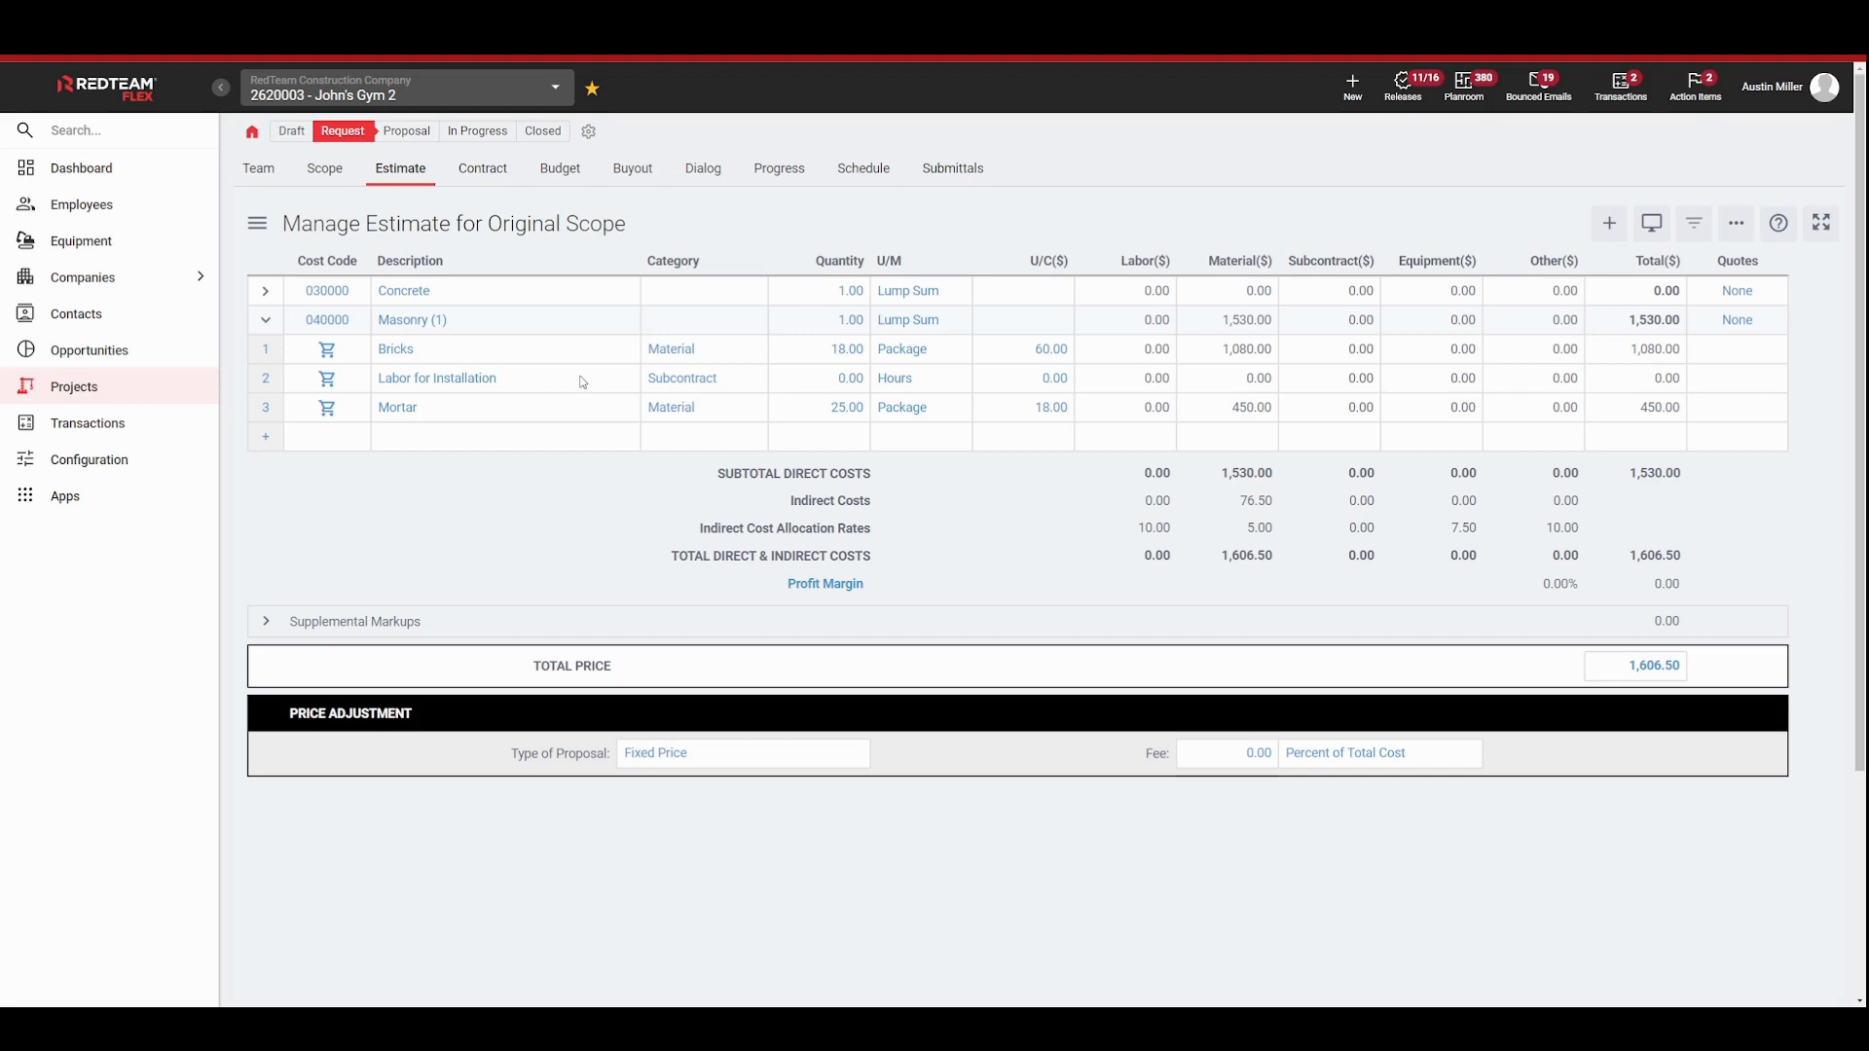
# Step: Set the Labor for Installation item to quantity 1, unit Lump Sum and unit cost 2500, and collapse Masonry (1)
pyautogui.click(863, 387)
pyautogui.write('1')
pyautogui.click(893, 387)
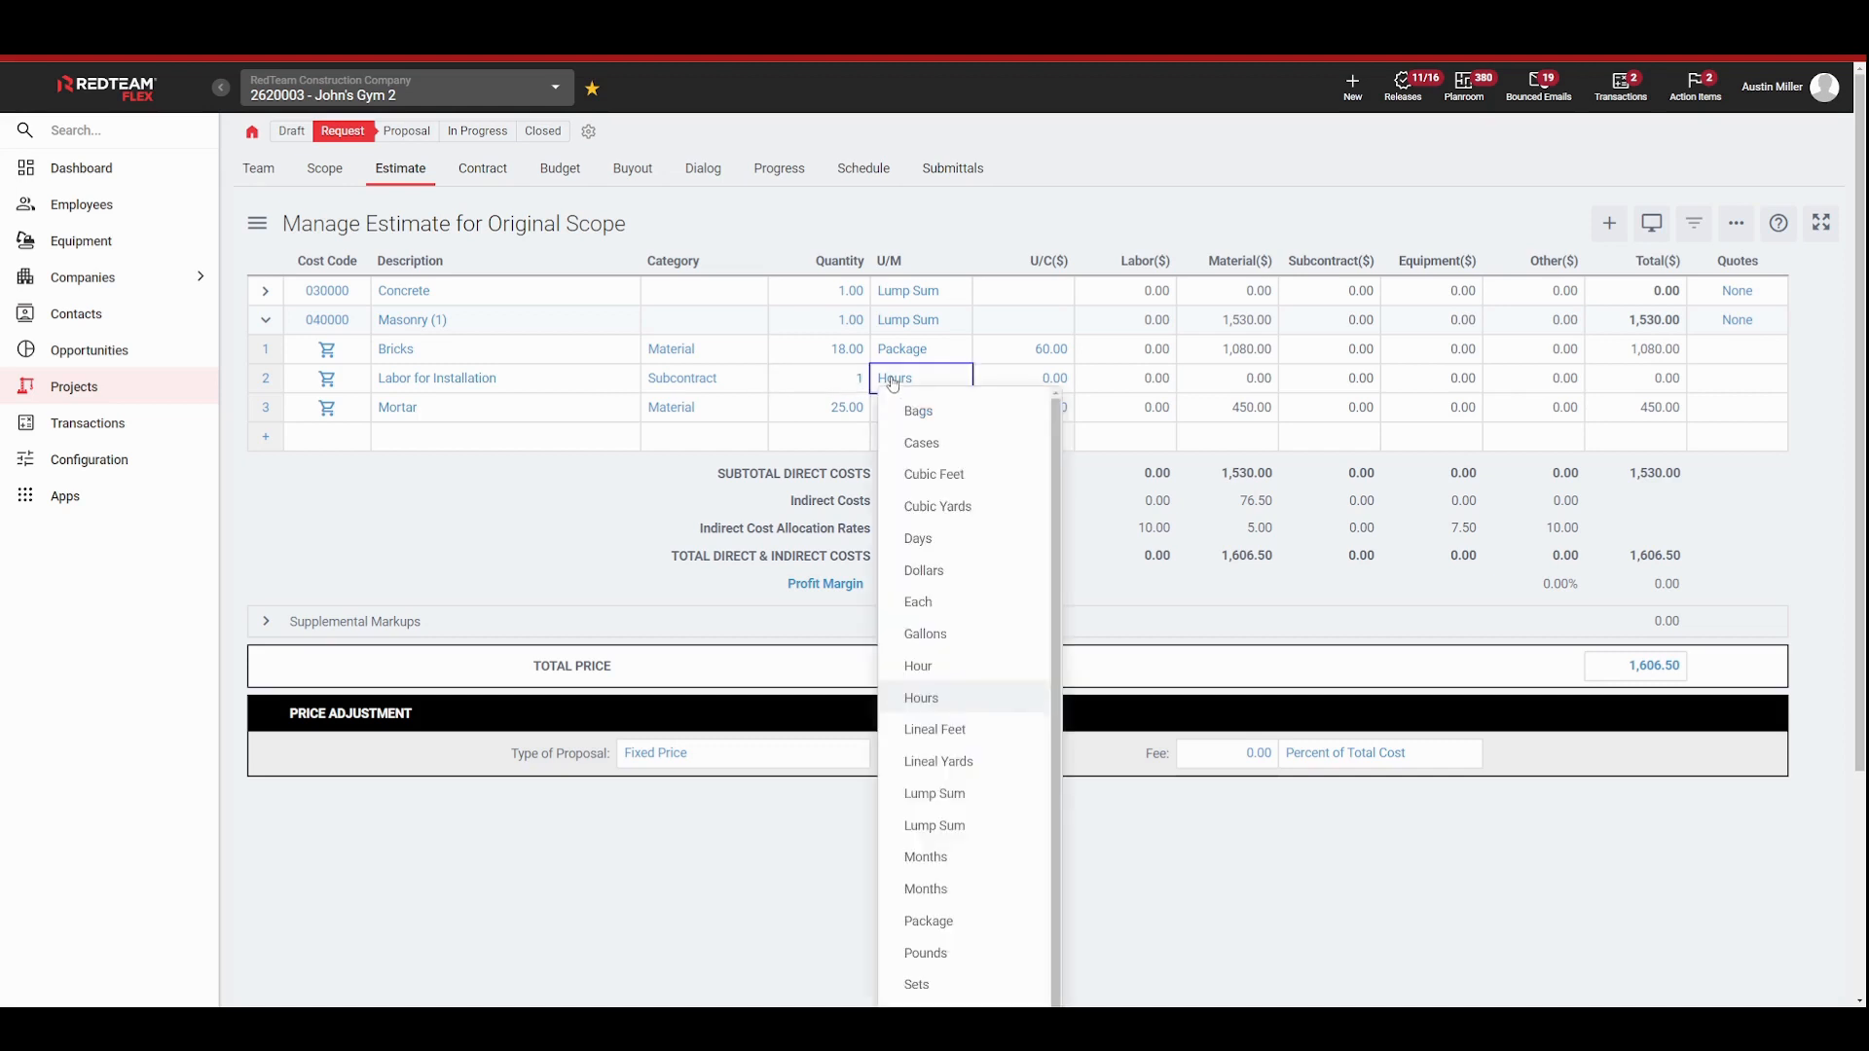
pyautogui.click(966, 804)
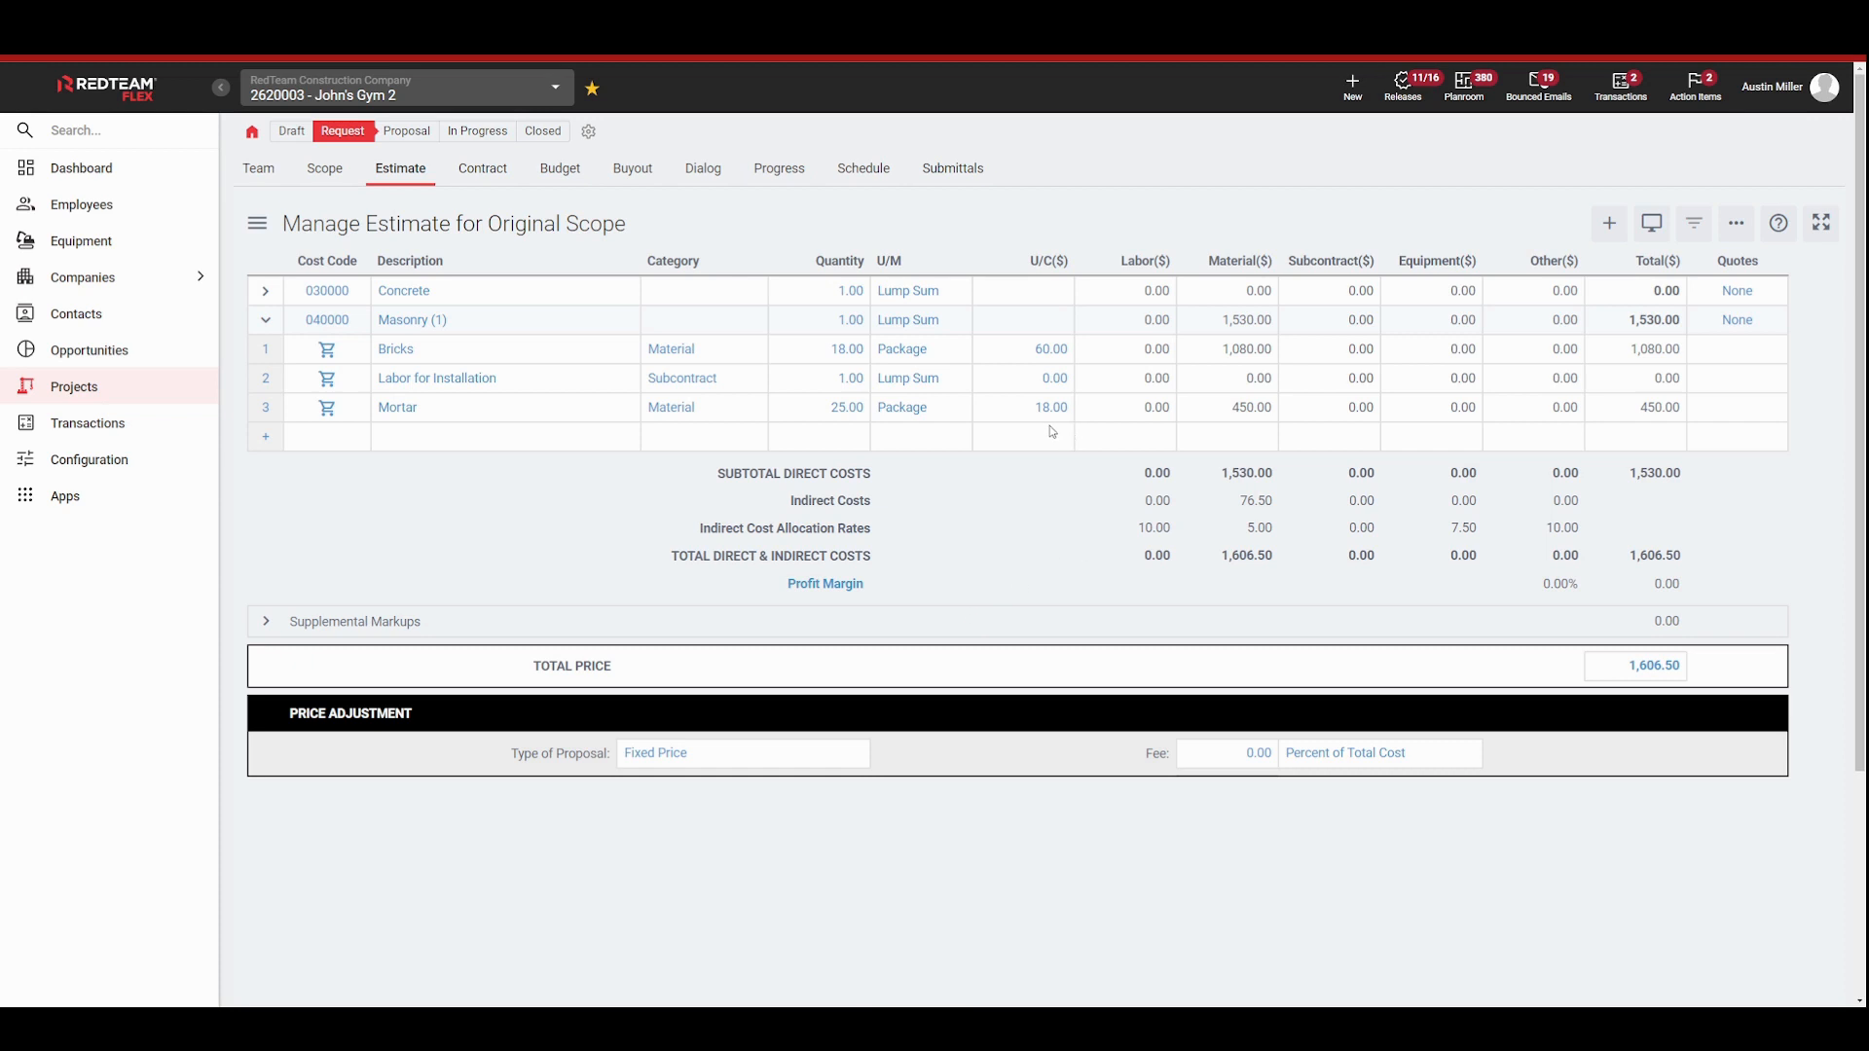
pyautogui.click(1054, 384)
pyautogui.write('2500')
pyautogui.click(1058, 527)
pyautogui.click(270, 325)
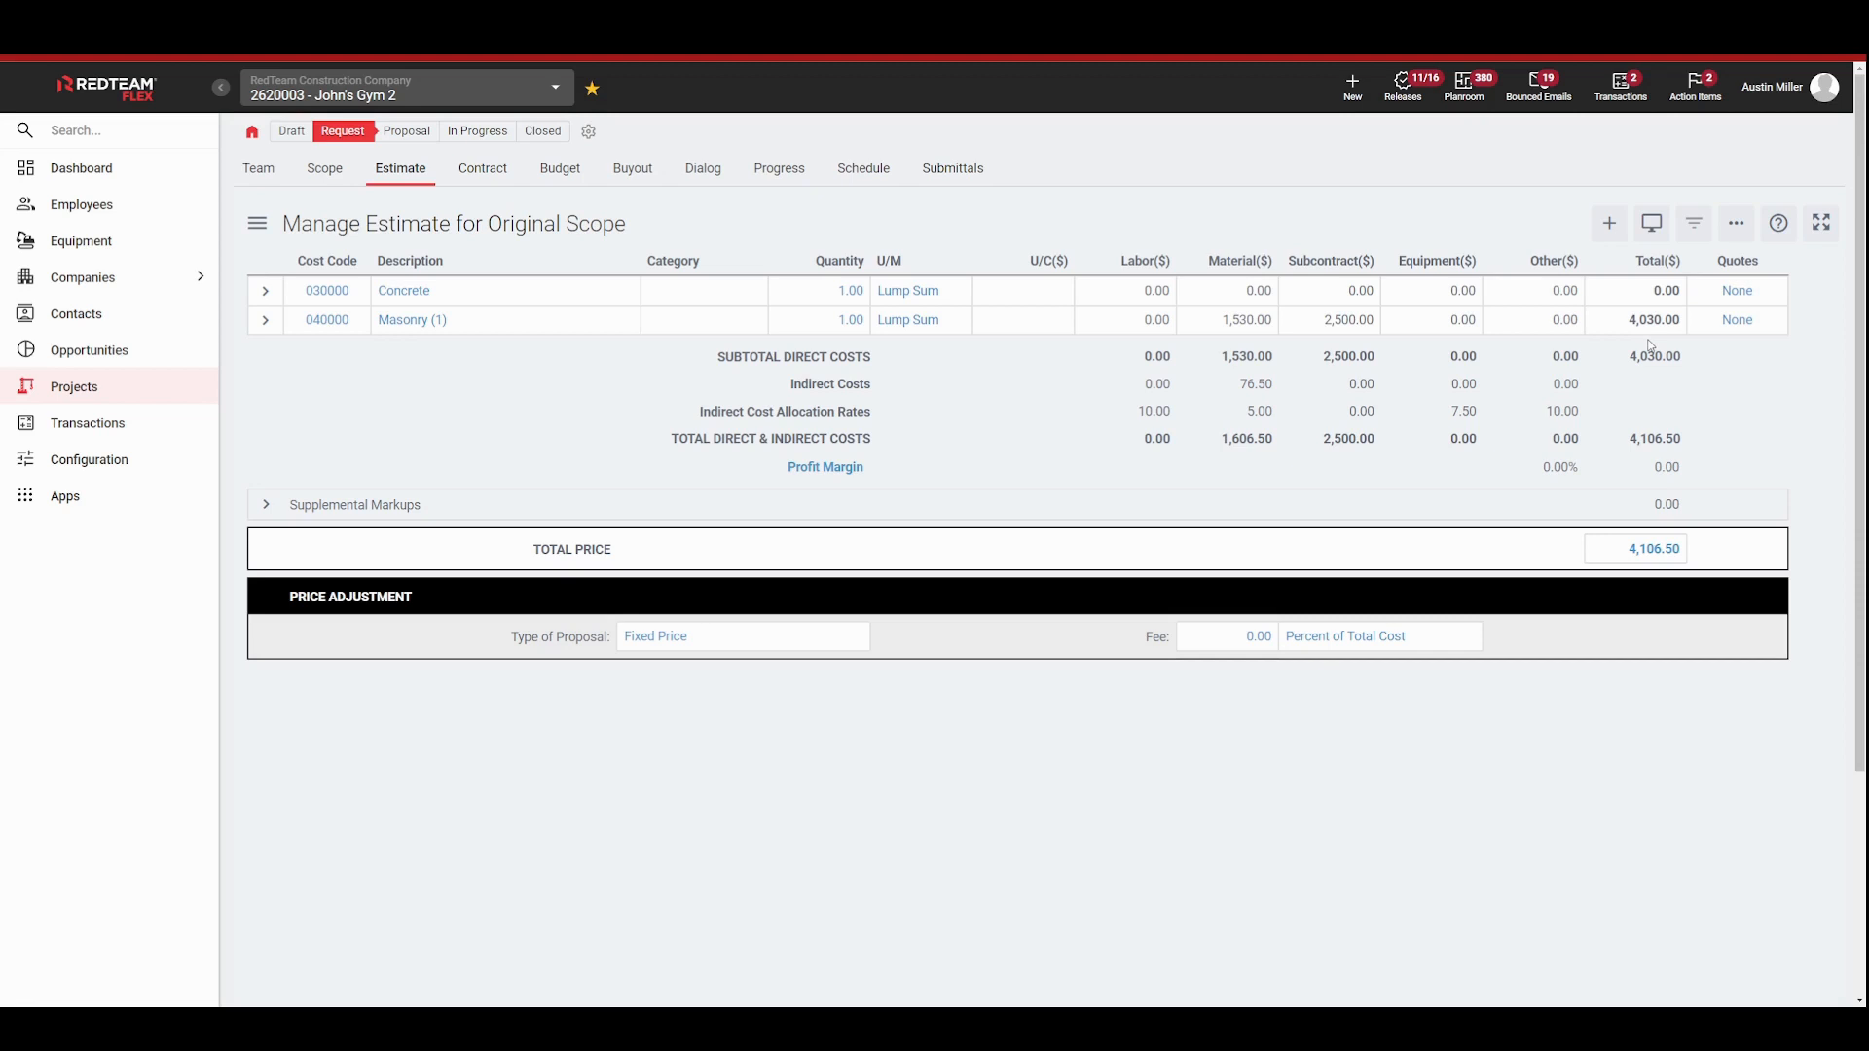
# Step: Add a line item under Concrete, and set the Concrete item to category Material, unit Lineal Feet, quantity 67 and unit cost 9
pyautogui.click(266, 292)
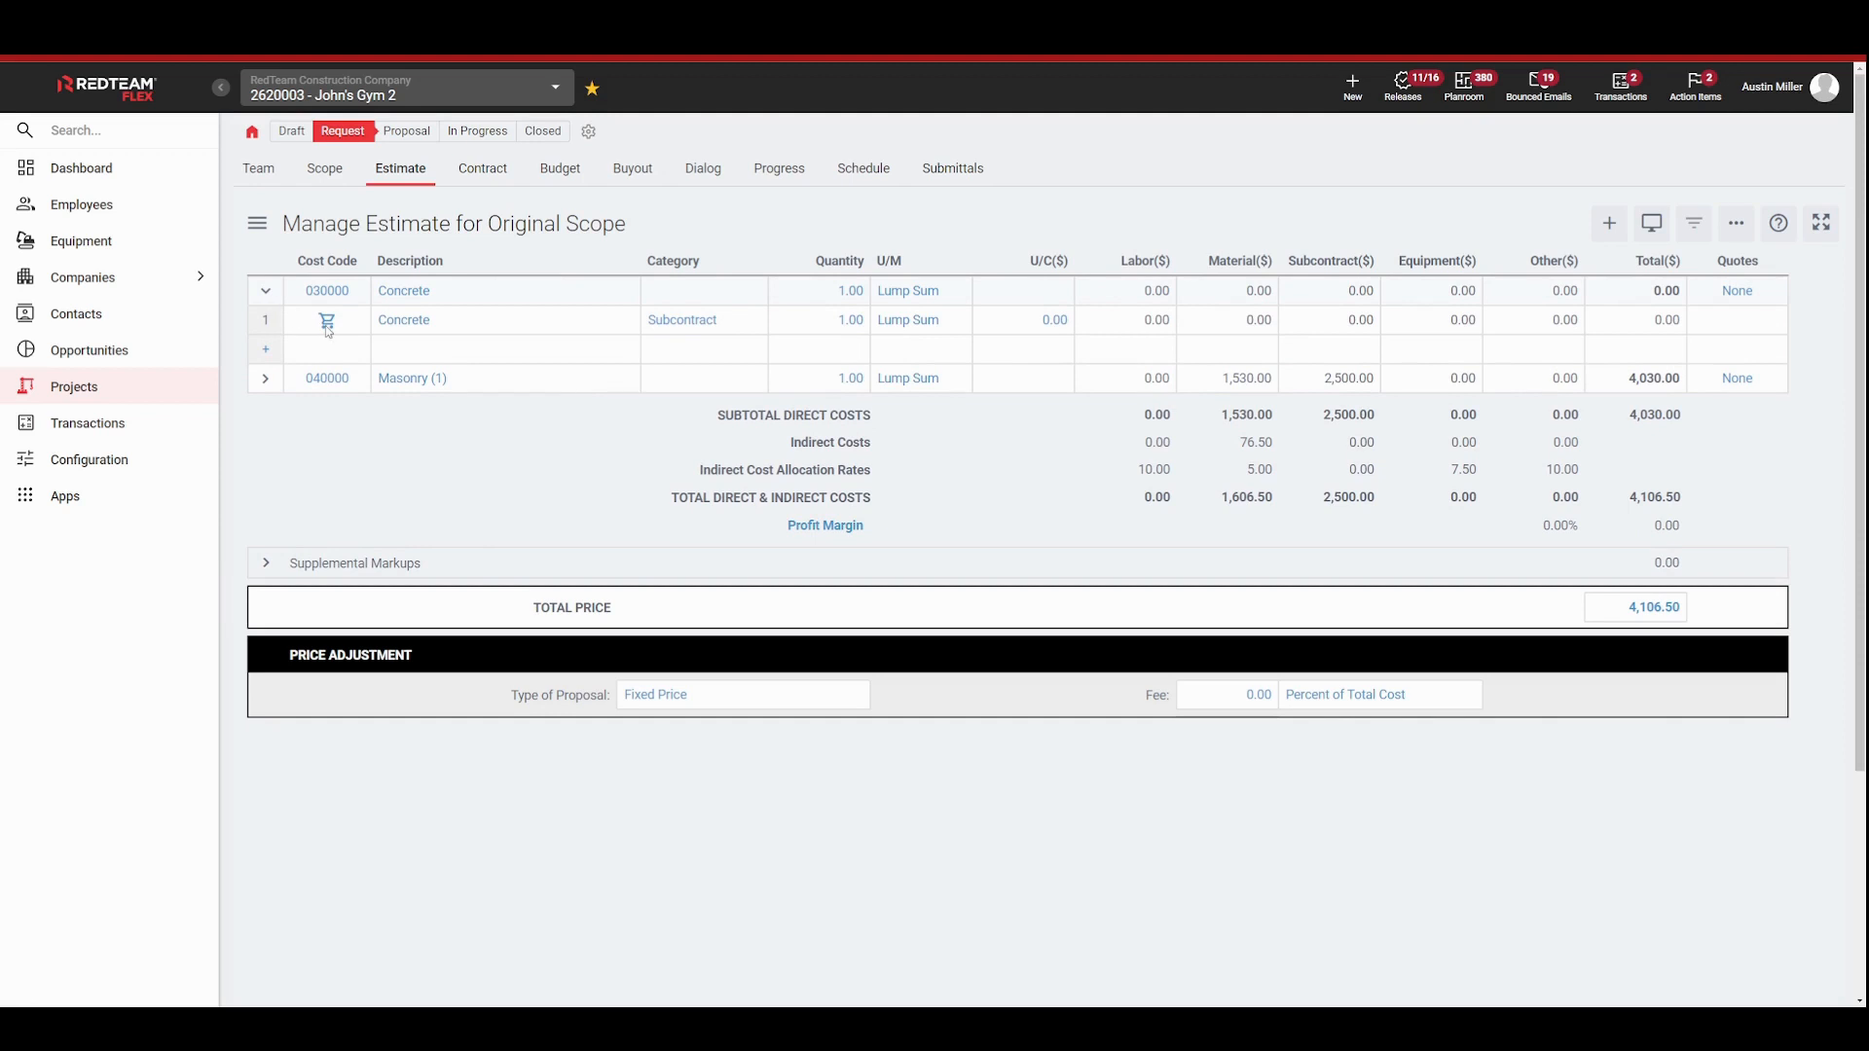
pyautogui.click(267, 352)
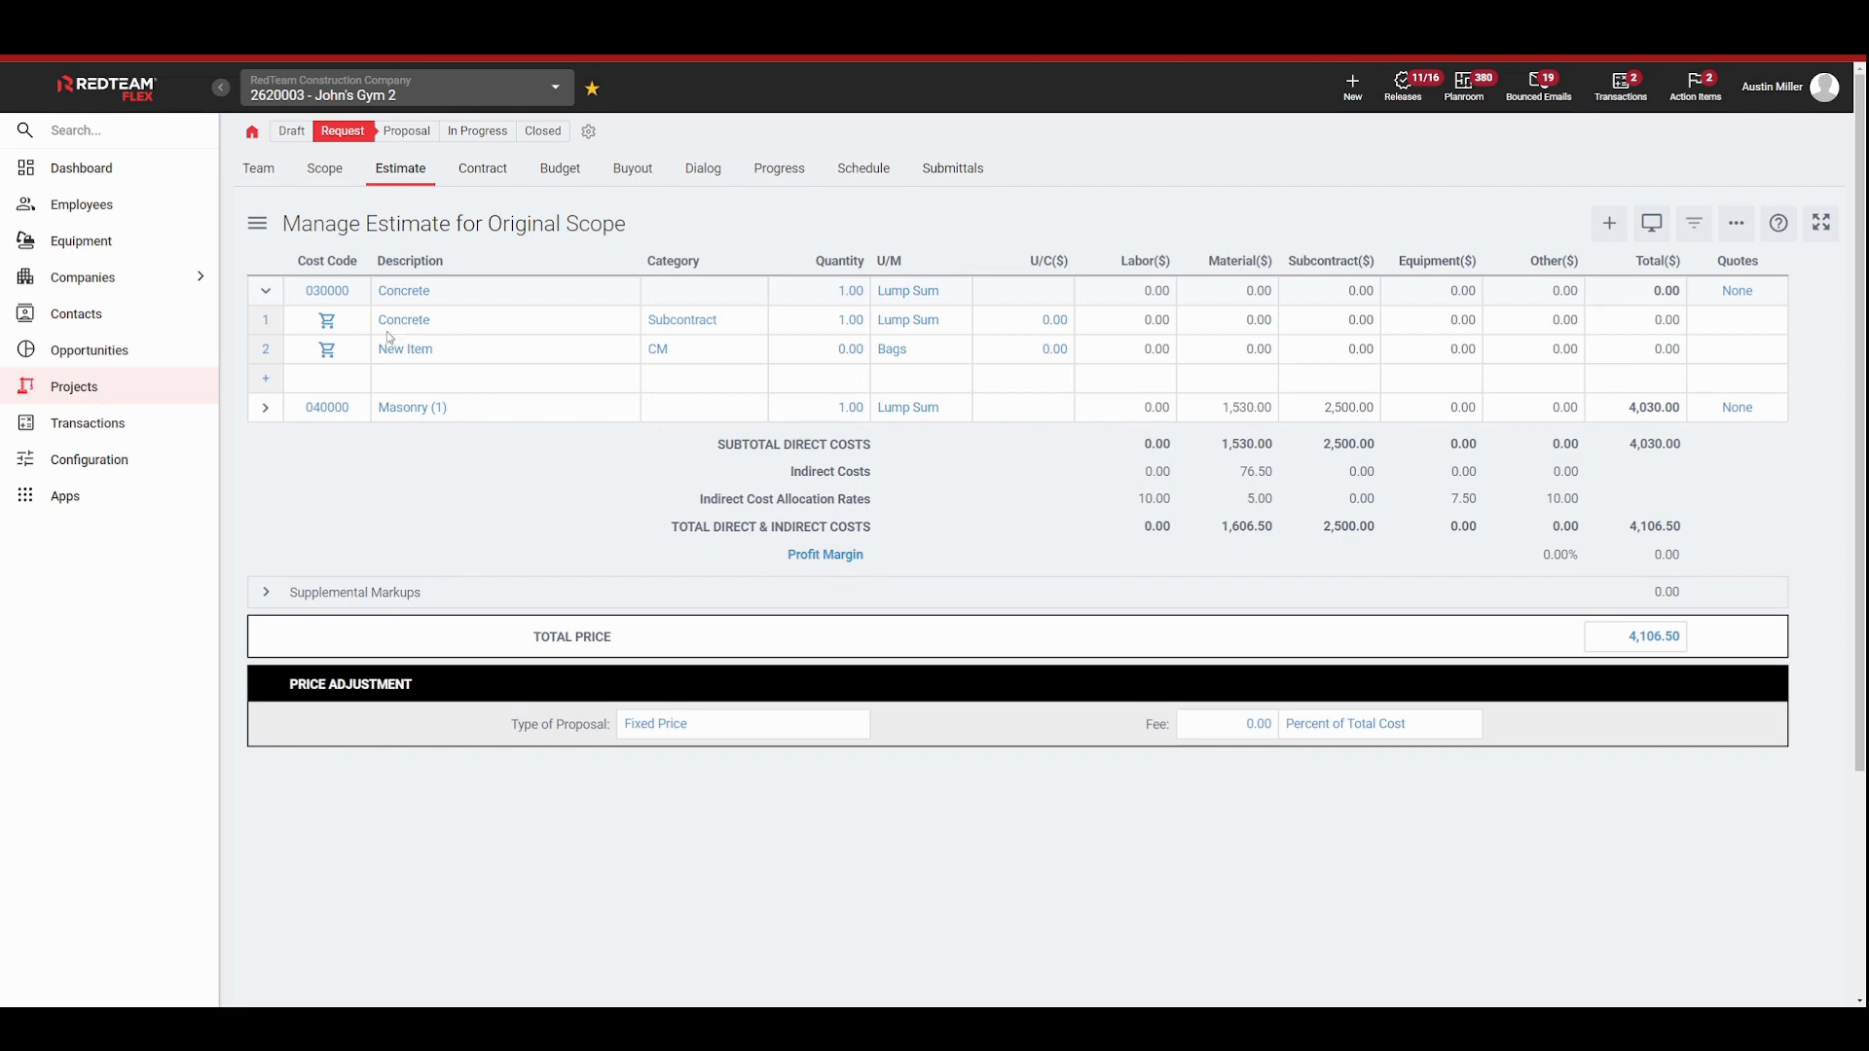
pyautogui.click(683, 331)
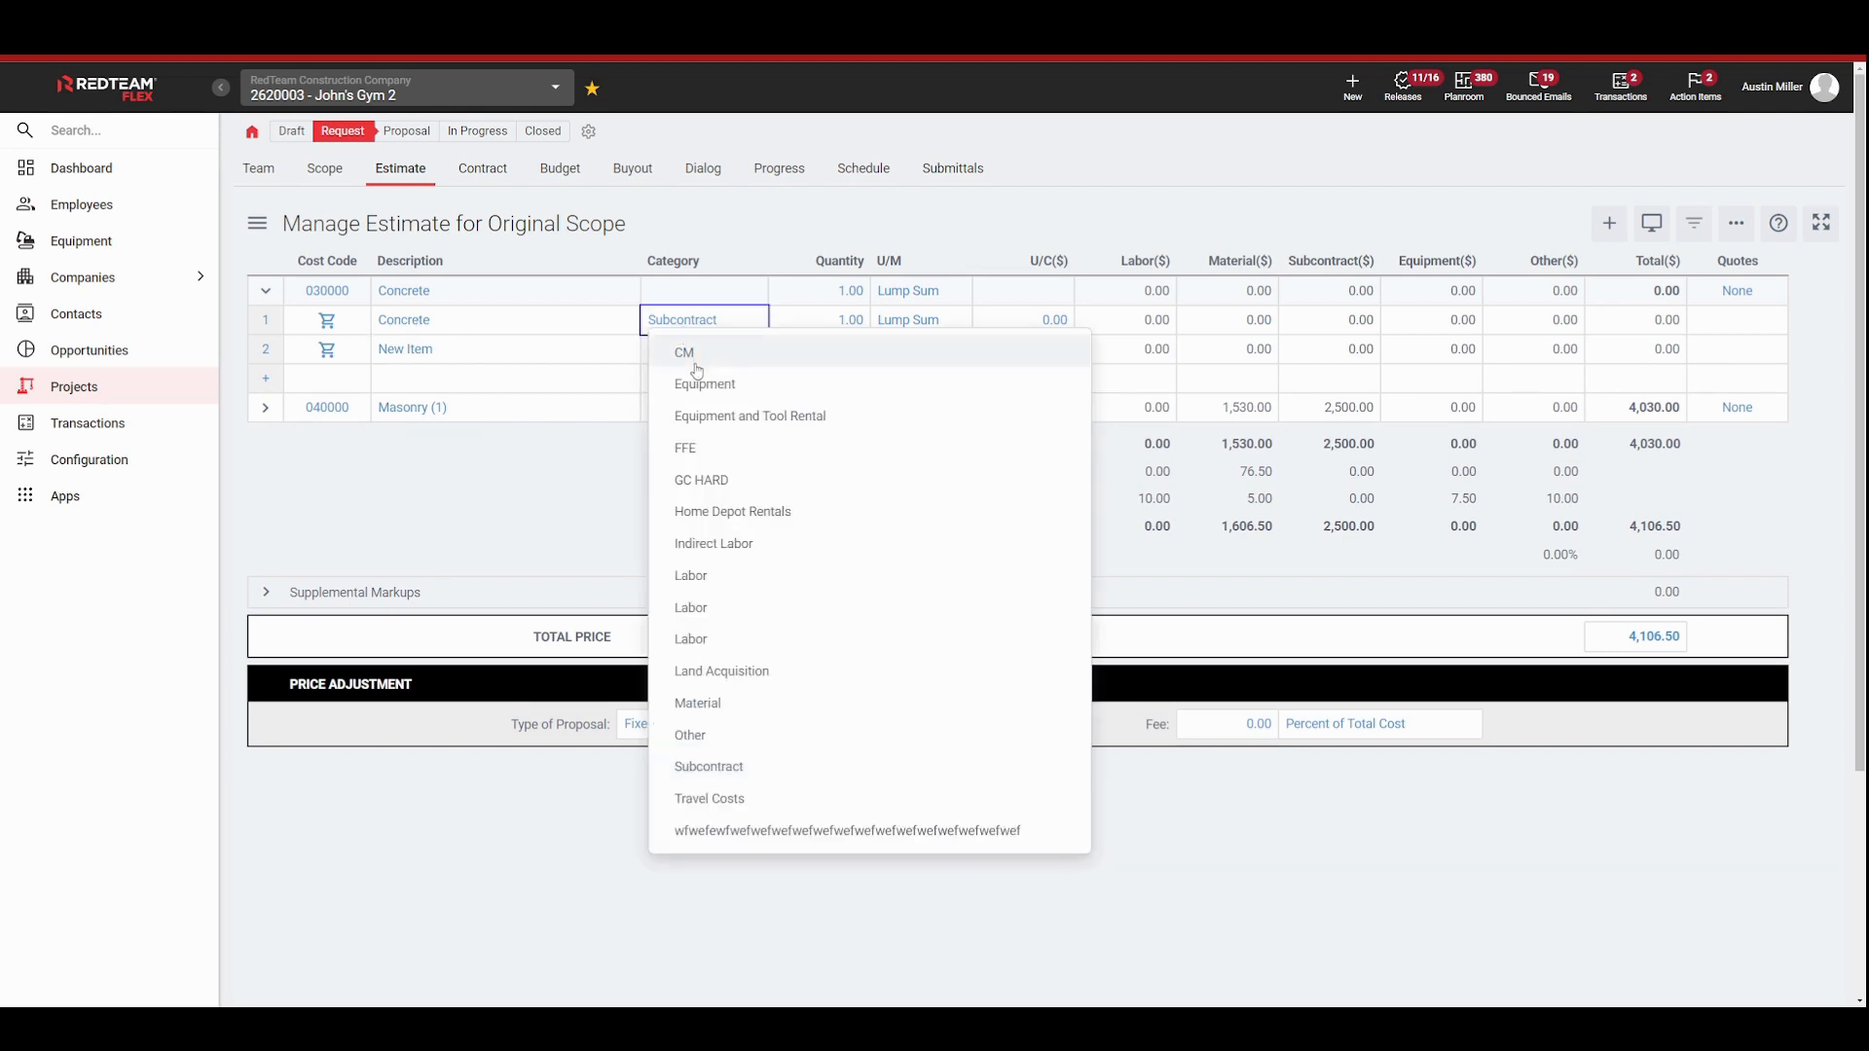
pyautogui.click(716, 705)
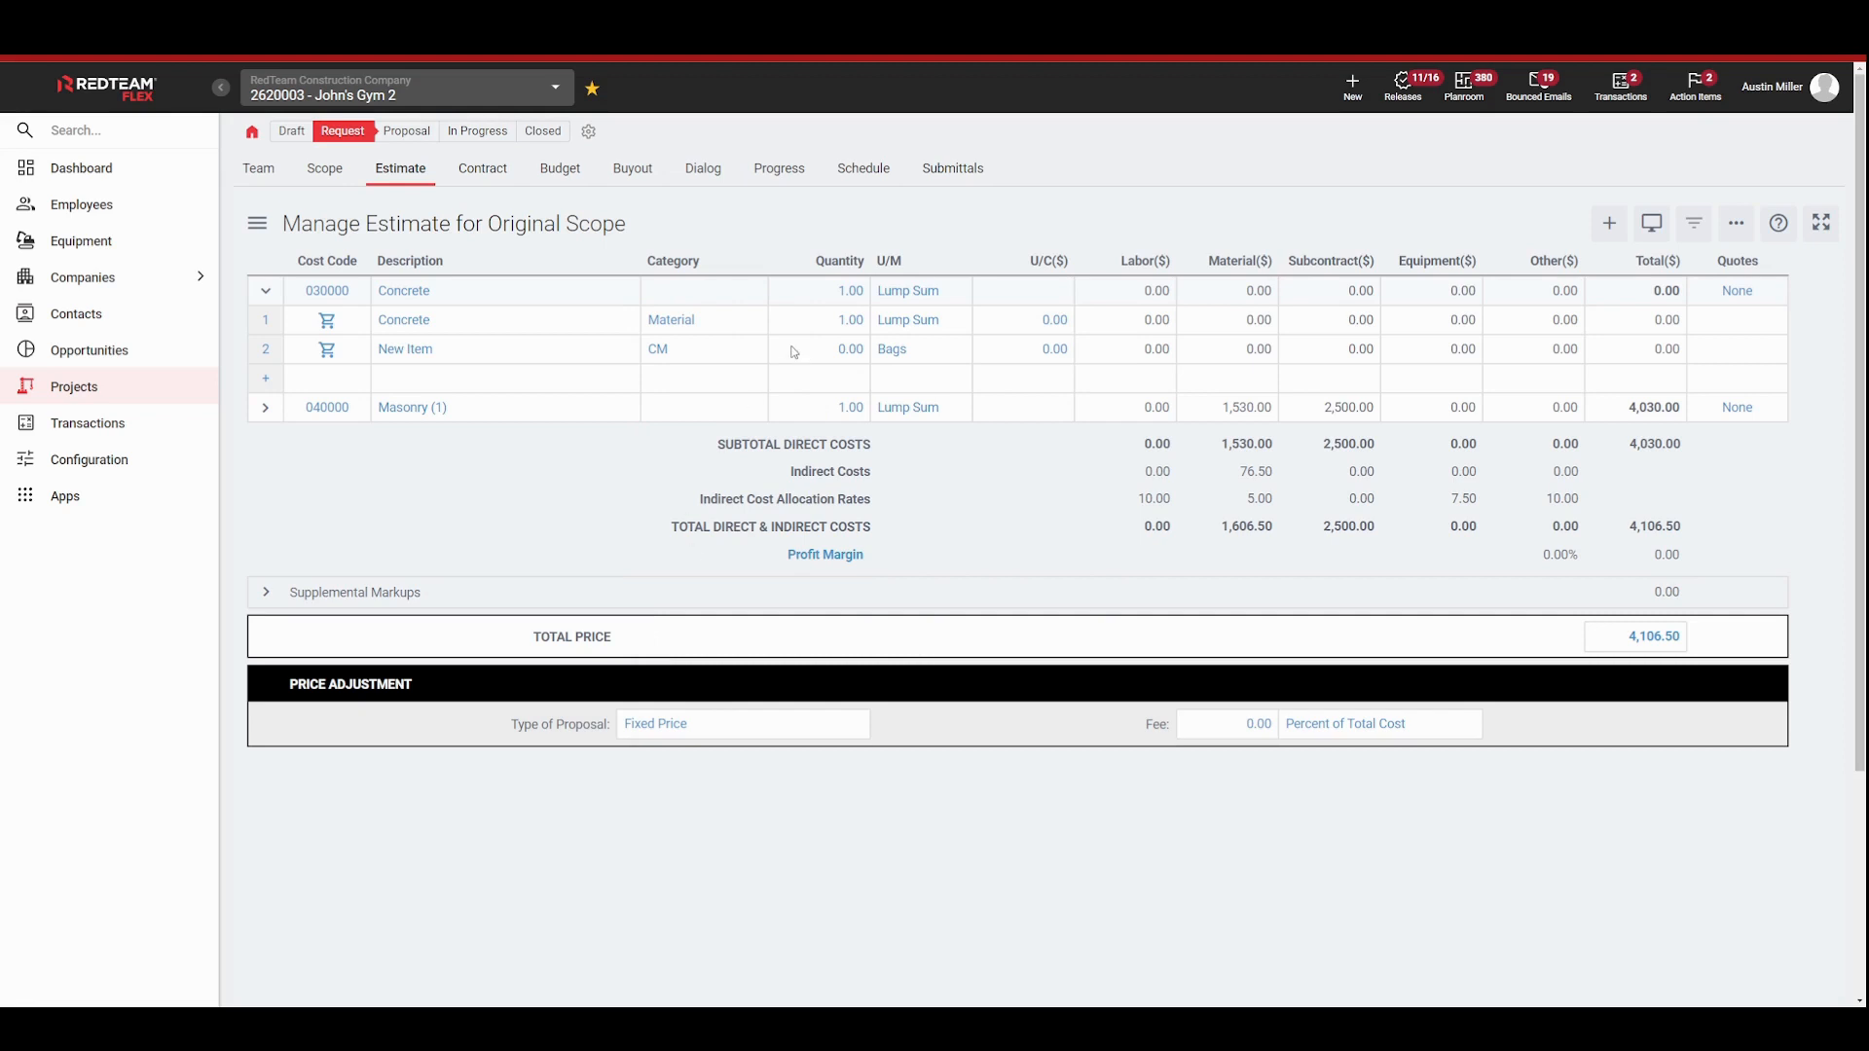
pyautogui.click(893, 325)
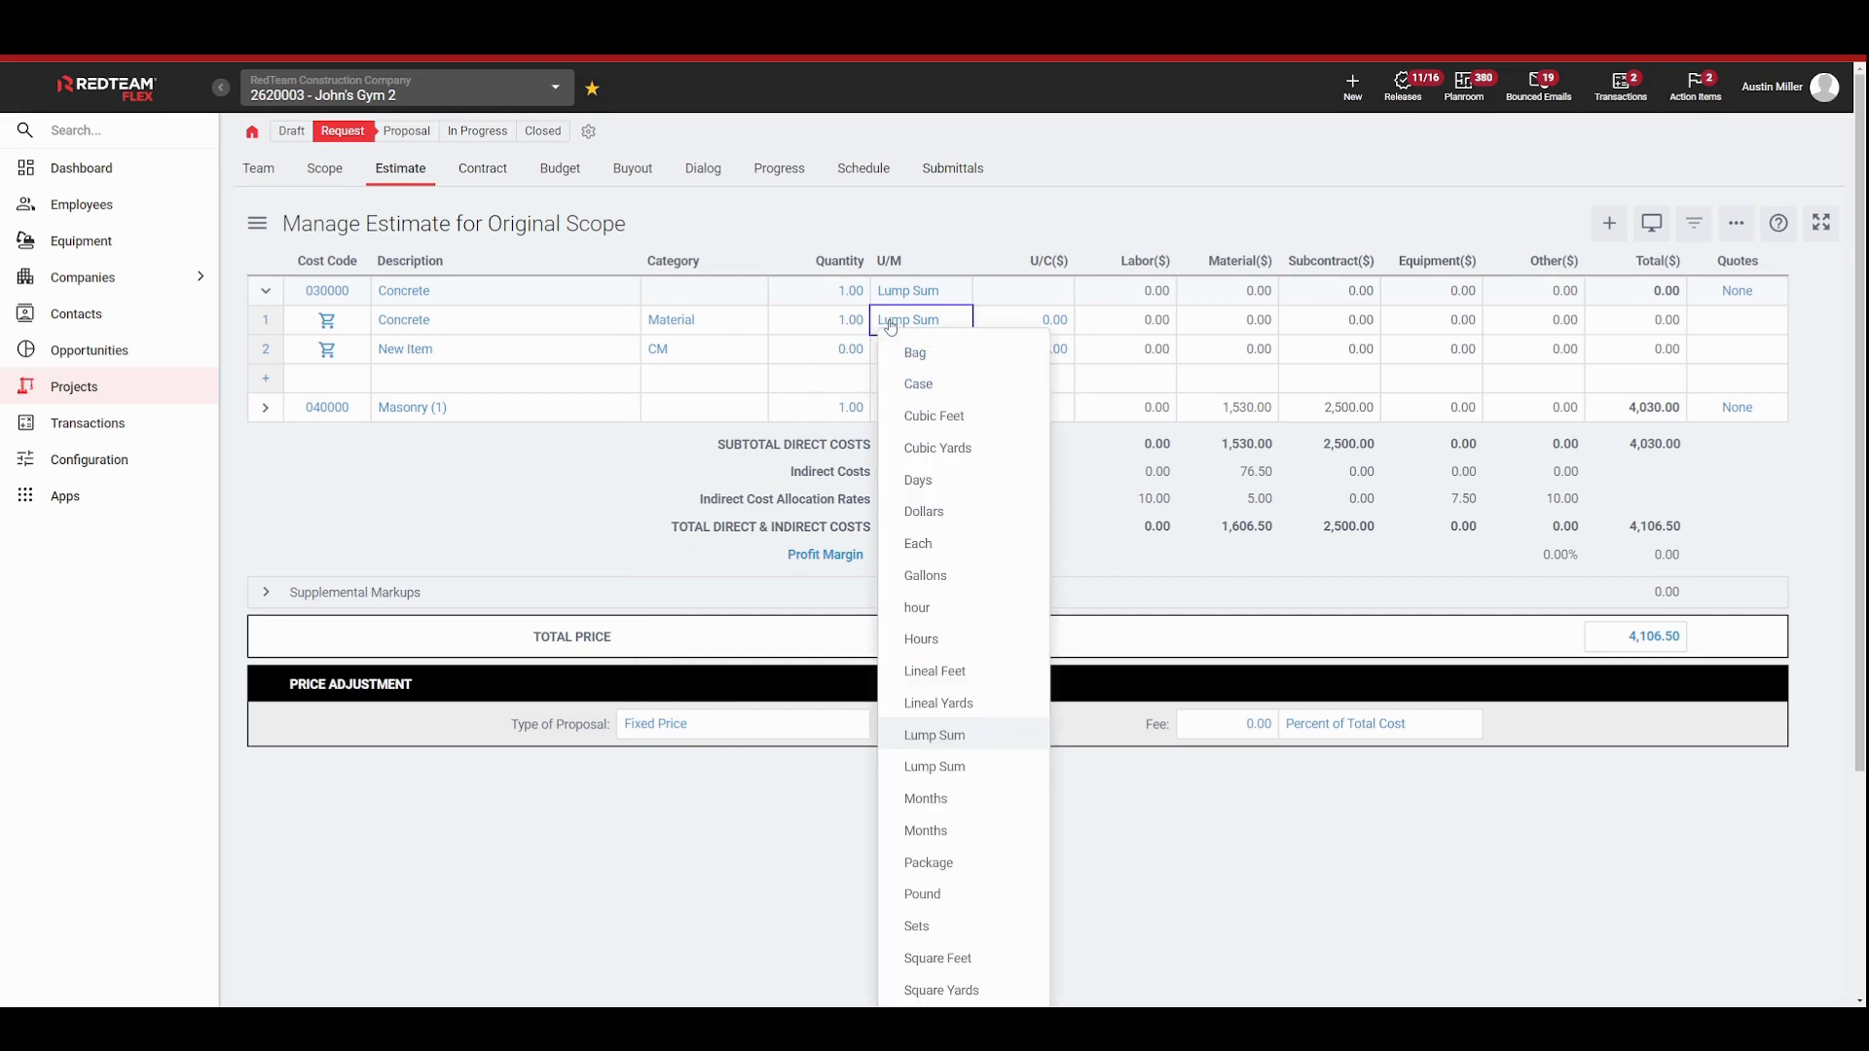
pyautogui.click(958, 675)
pyautogui.click(853, 325)
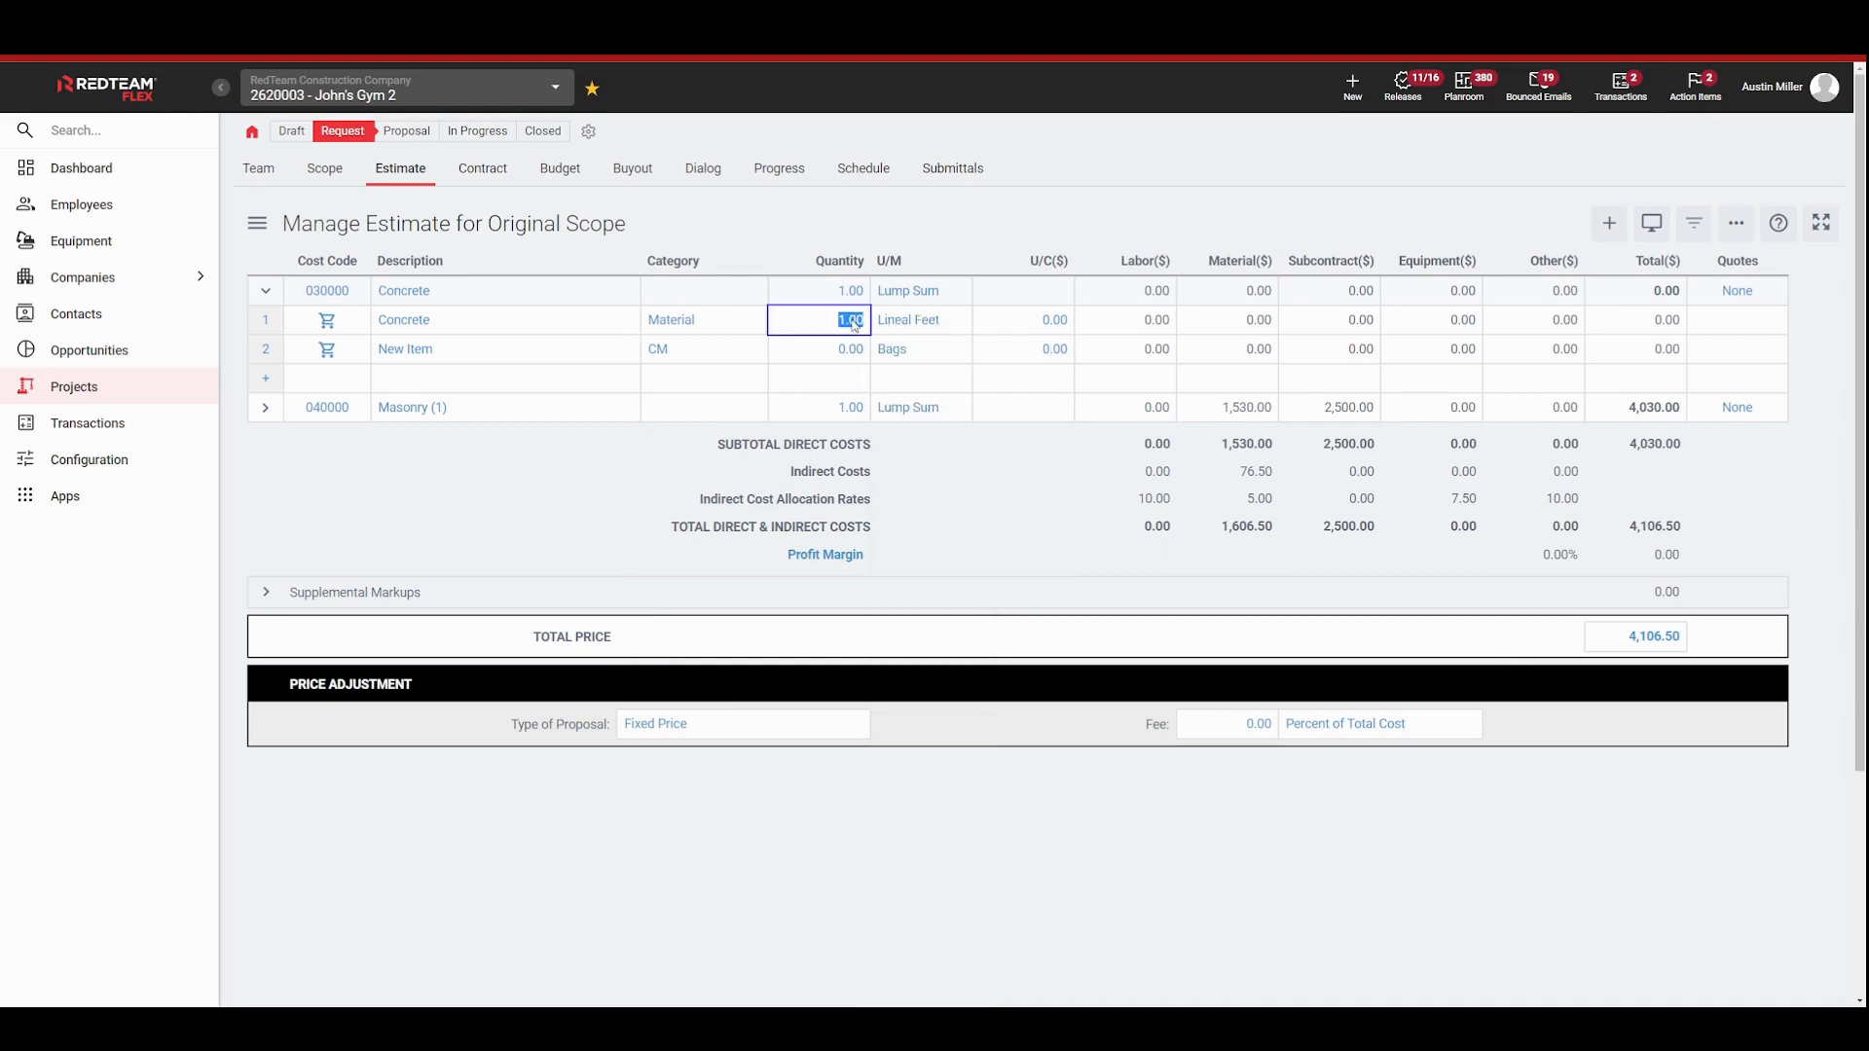
pyautogui.write('67')
pyautogui.click(1059, 321)
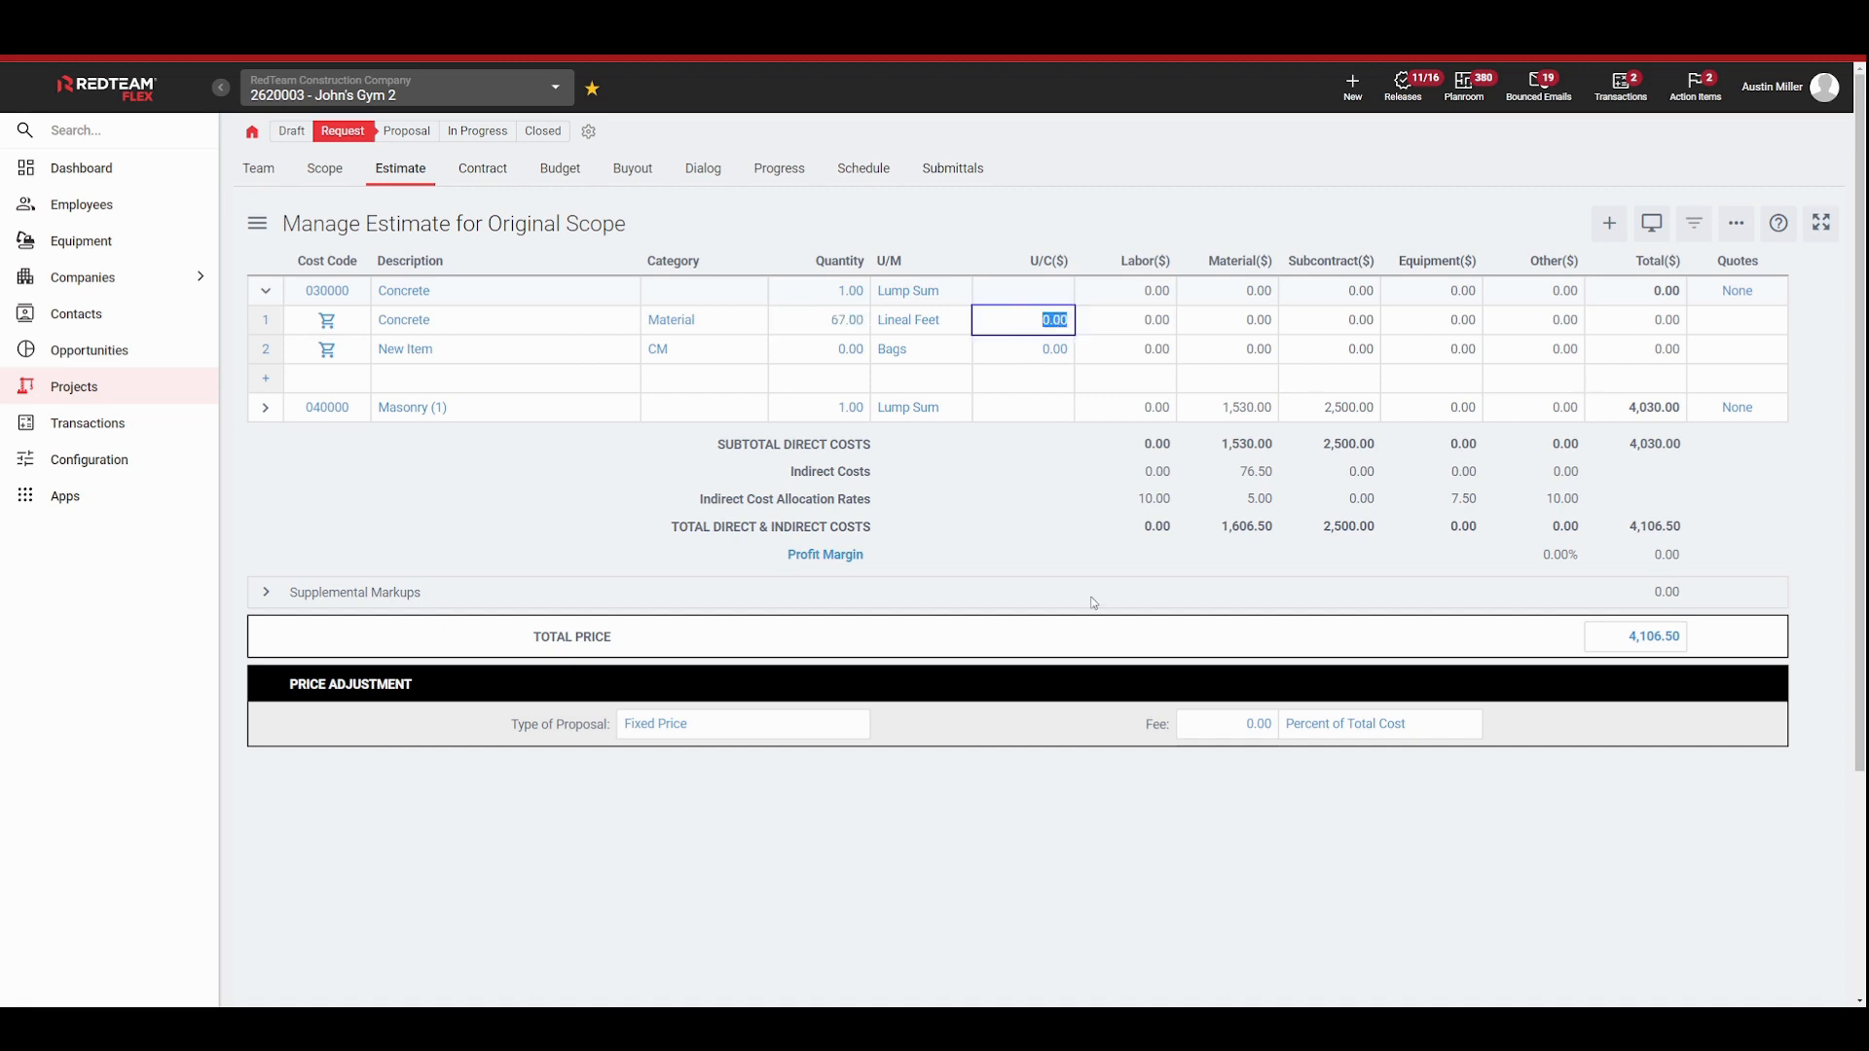
pyautogui.write('9')
pyautogui.click(1052, 482)
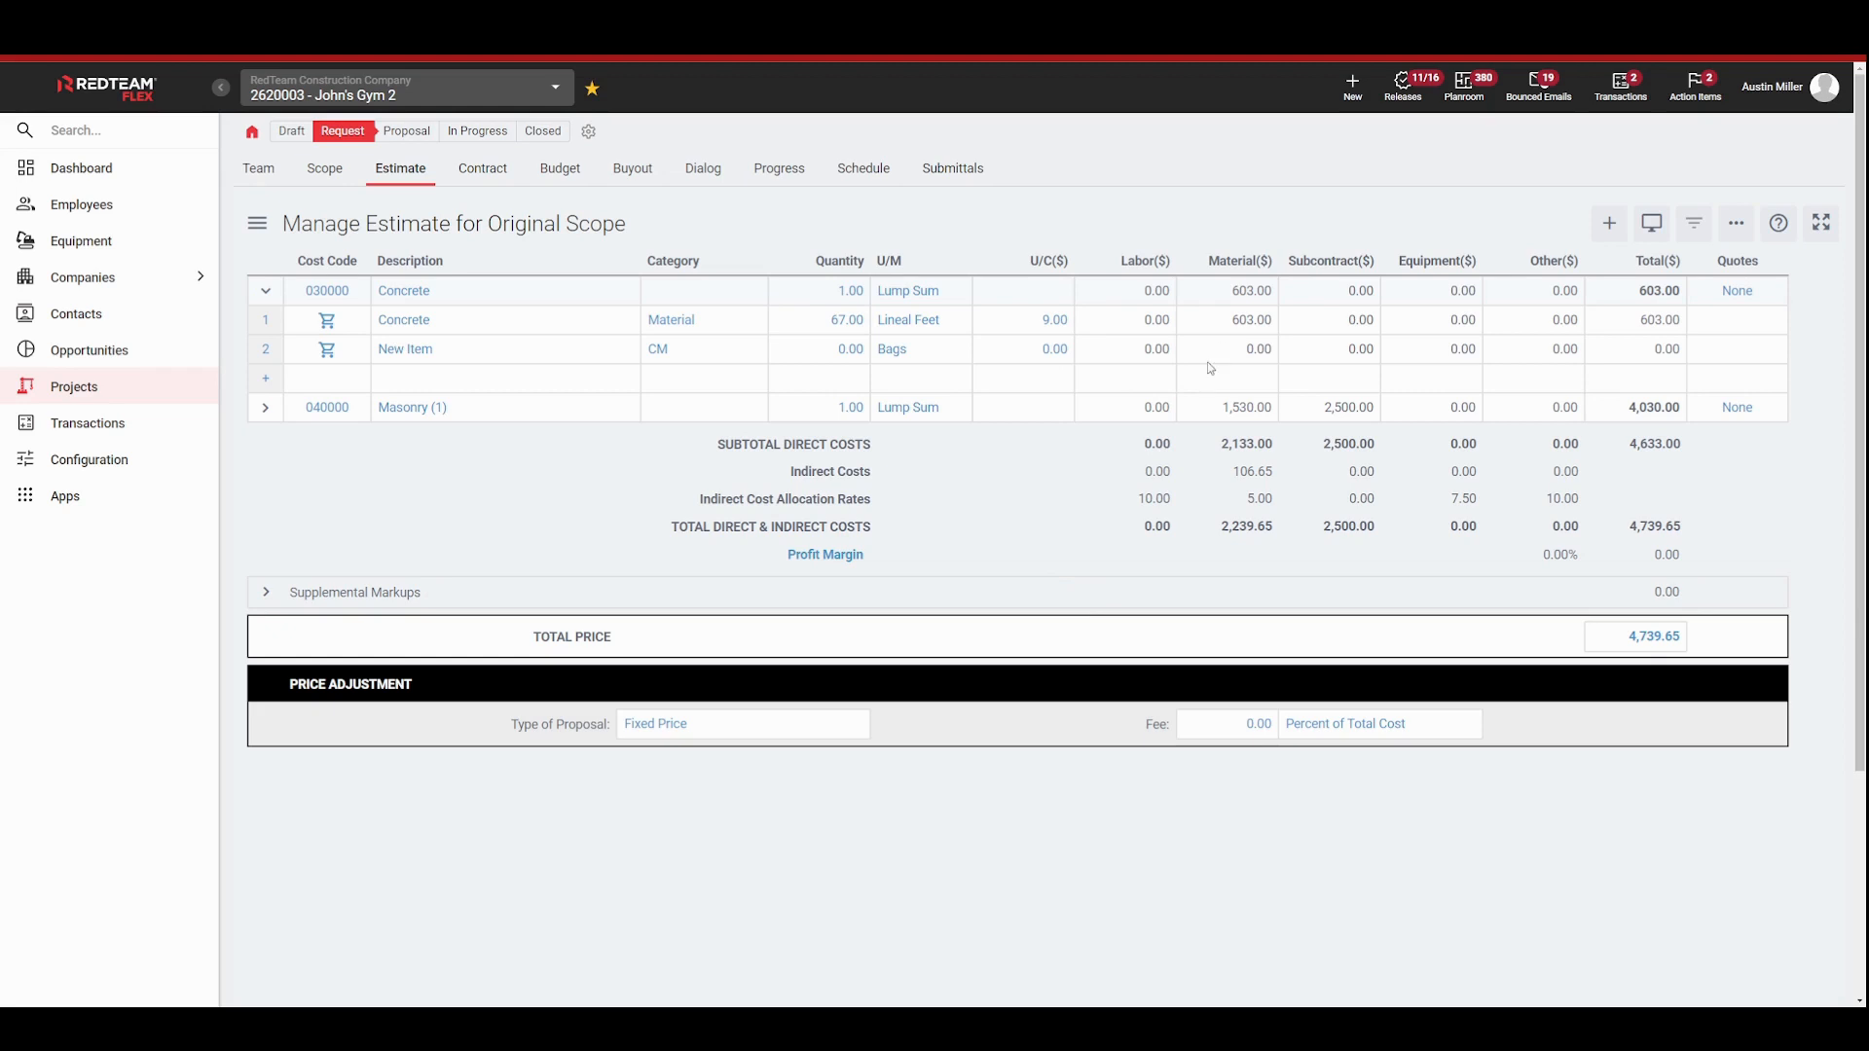
# Step: Rename the new line item under the Concrete cost code as Installation
pyautogui.click(452, 355)
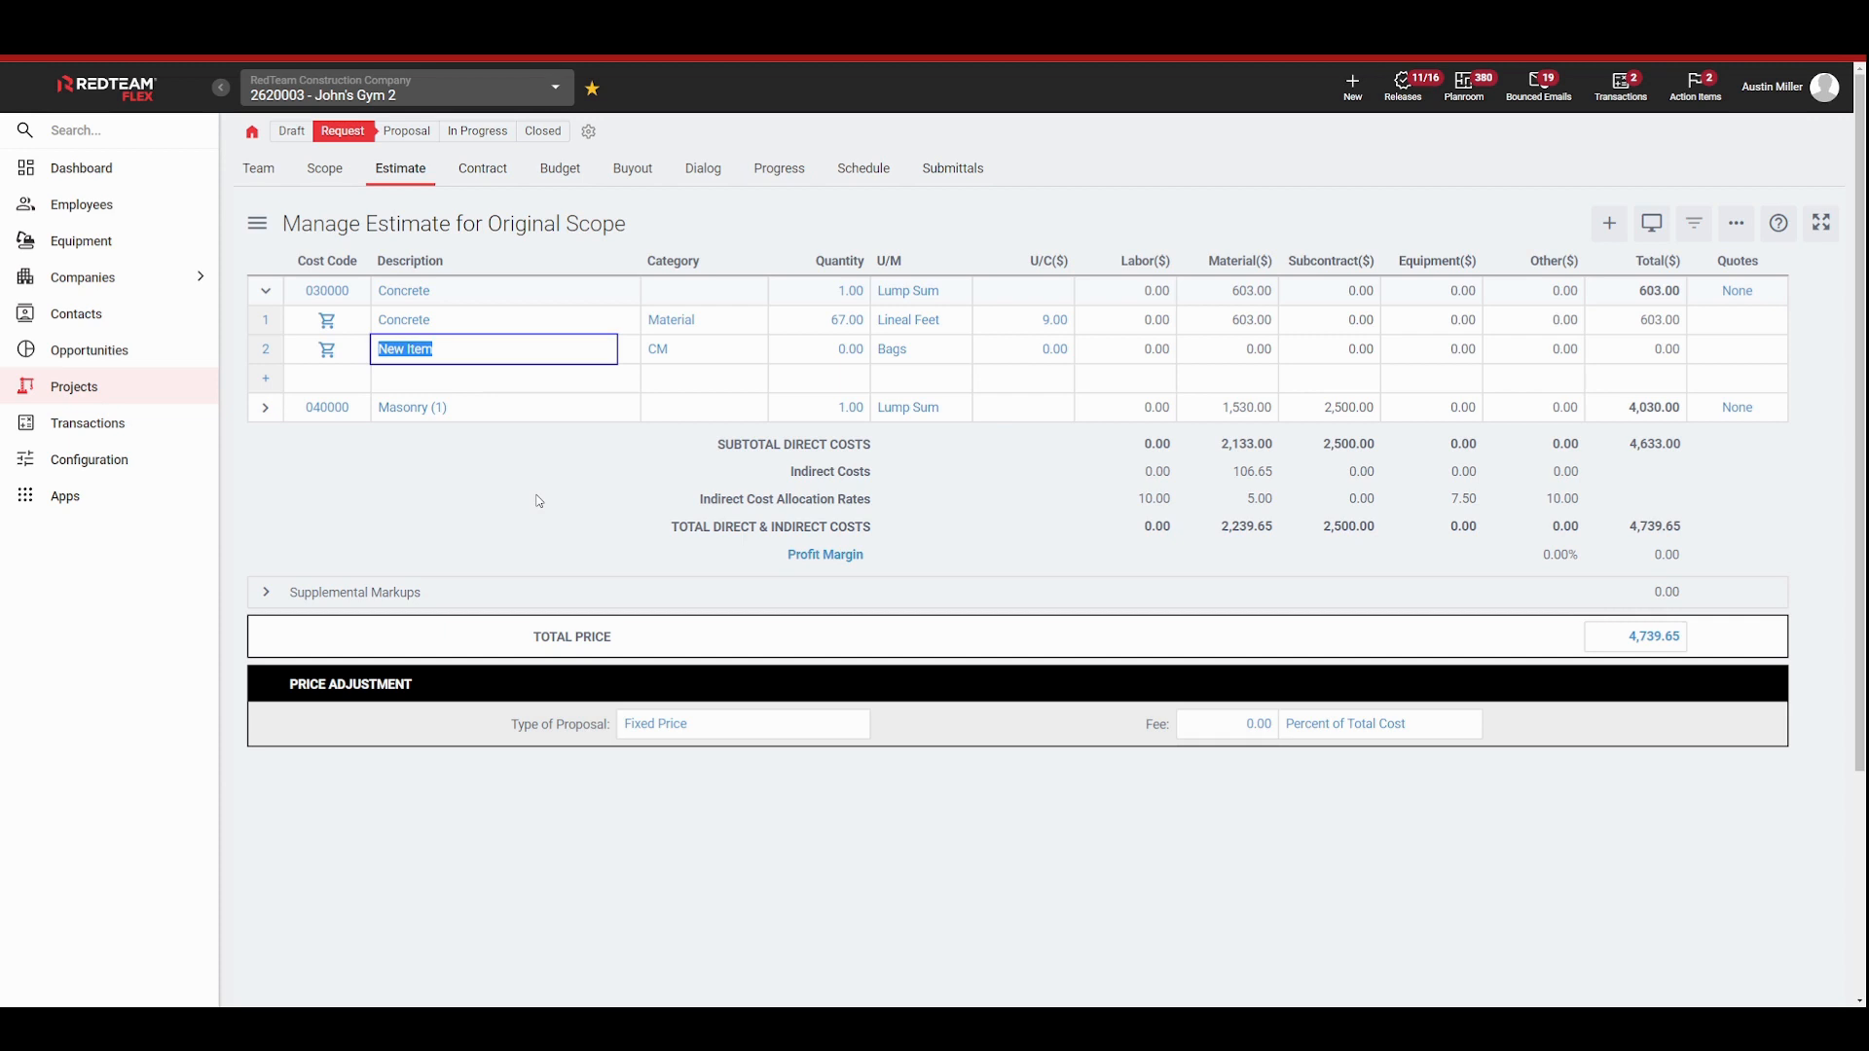
pyautogui.write('Ina')
pyautogui.write('tallatio')
pyautogui.write('n')
pyautogui.click(526, 474)
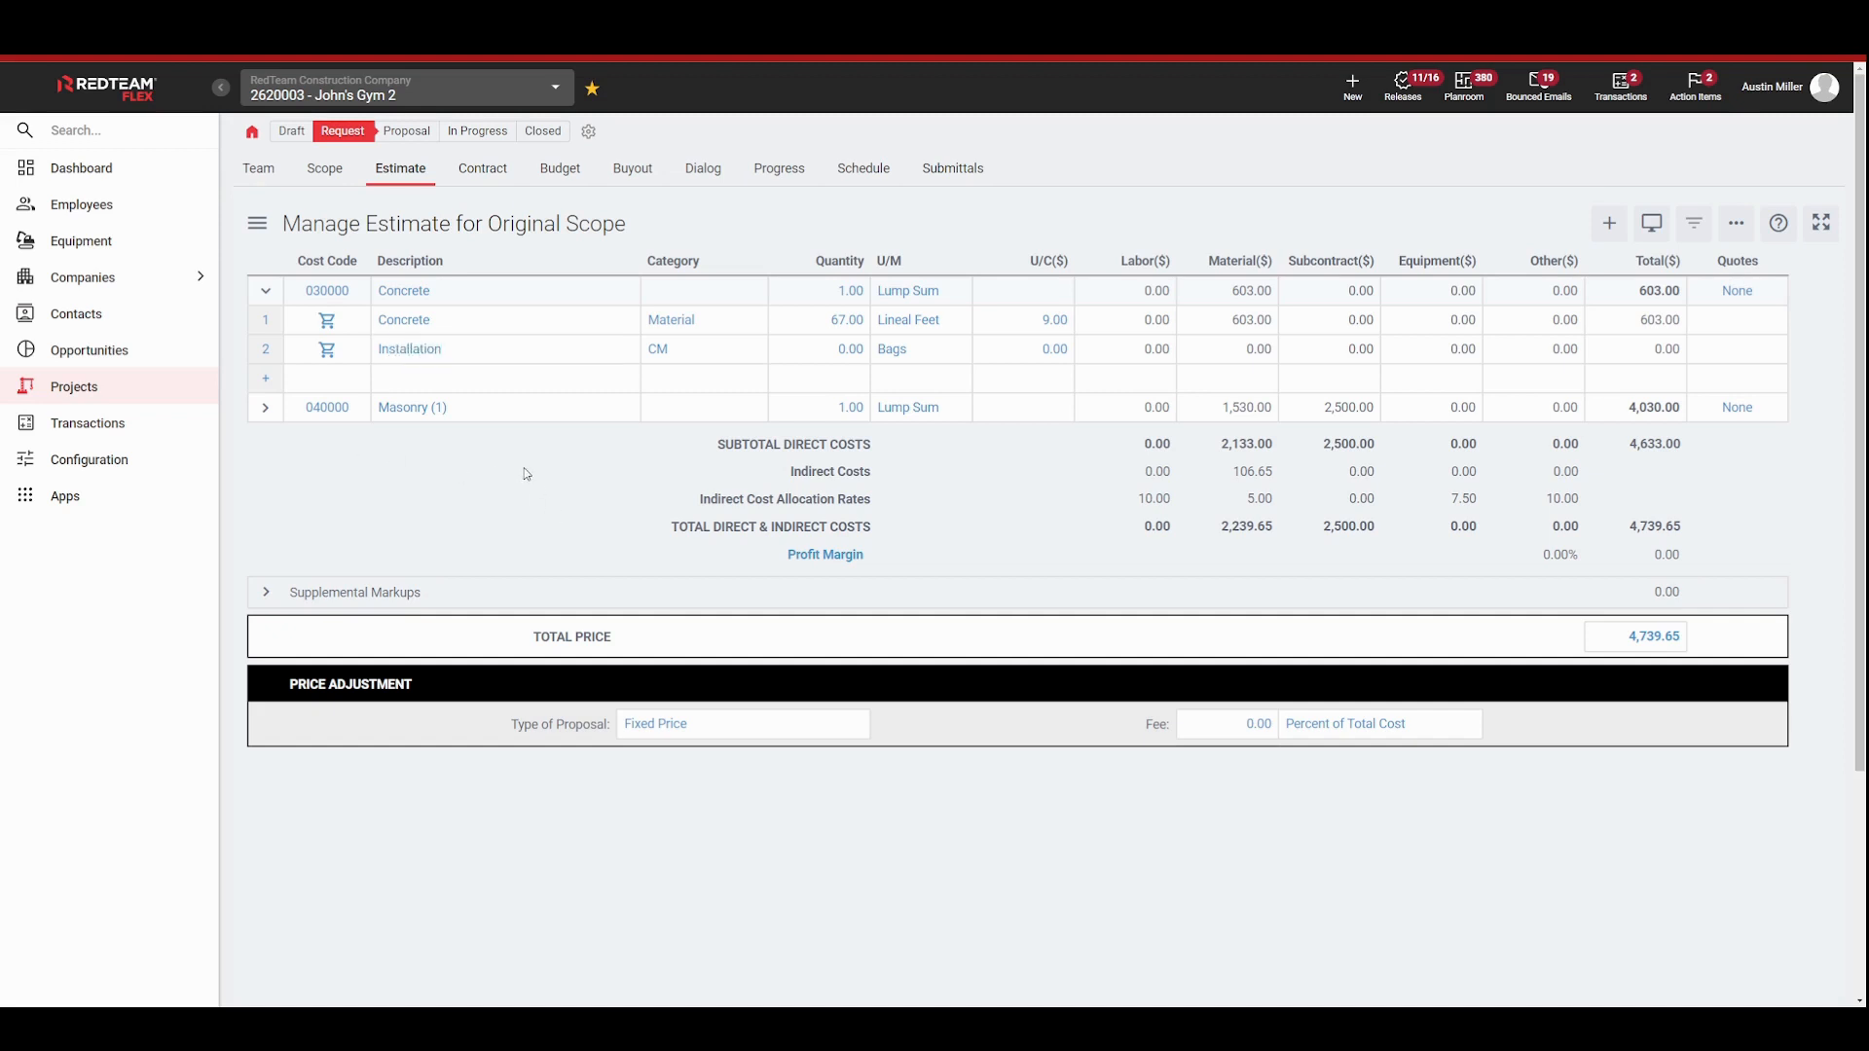
# Step: Set the Installation item to category Subcontract, quantity 1, unit Lump Sum and unit cost 1000, and collapse Concrete
pyautogui.click(720, 352)
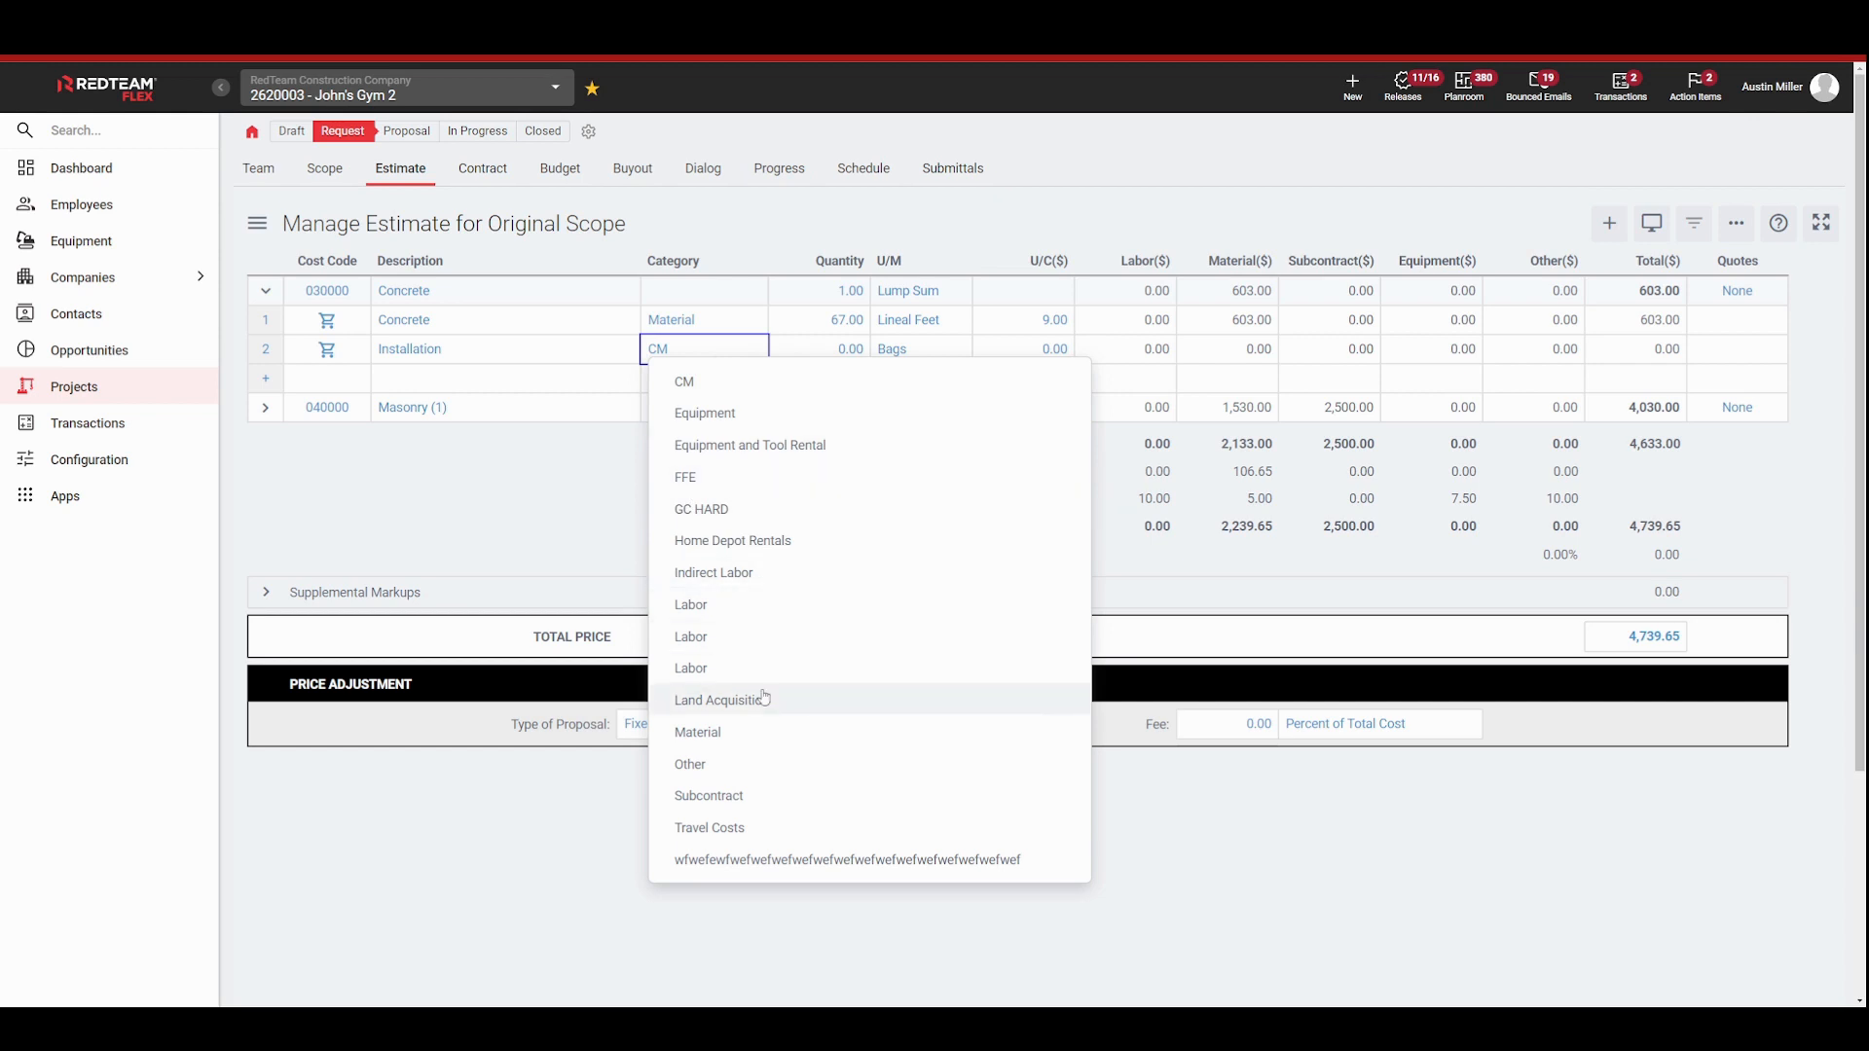
pyautogui.click(730, 795)
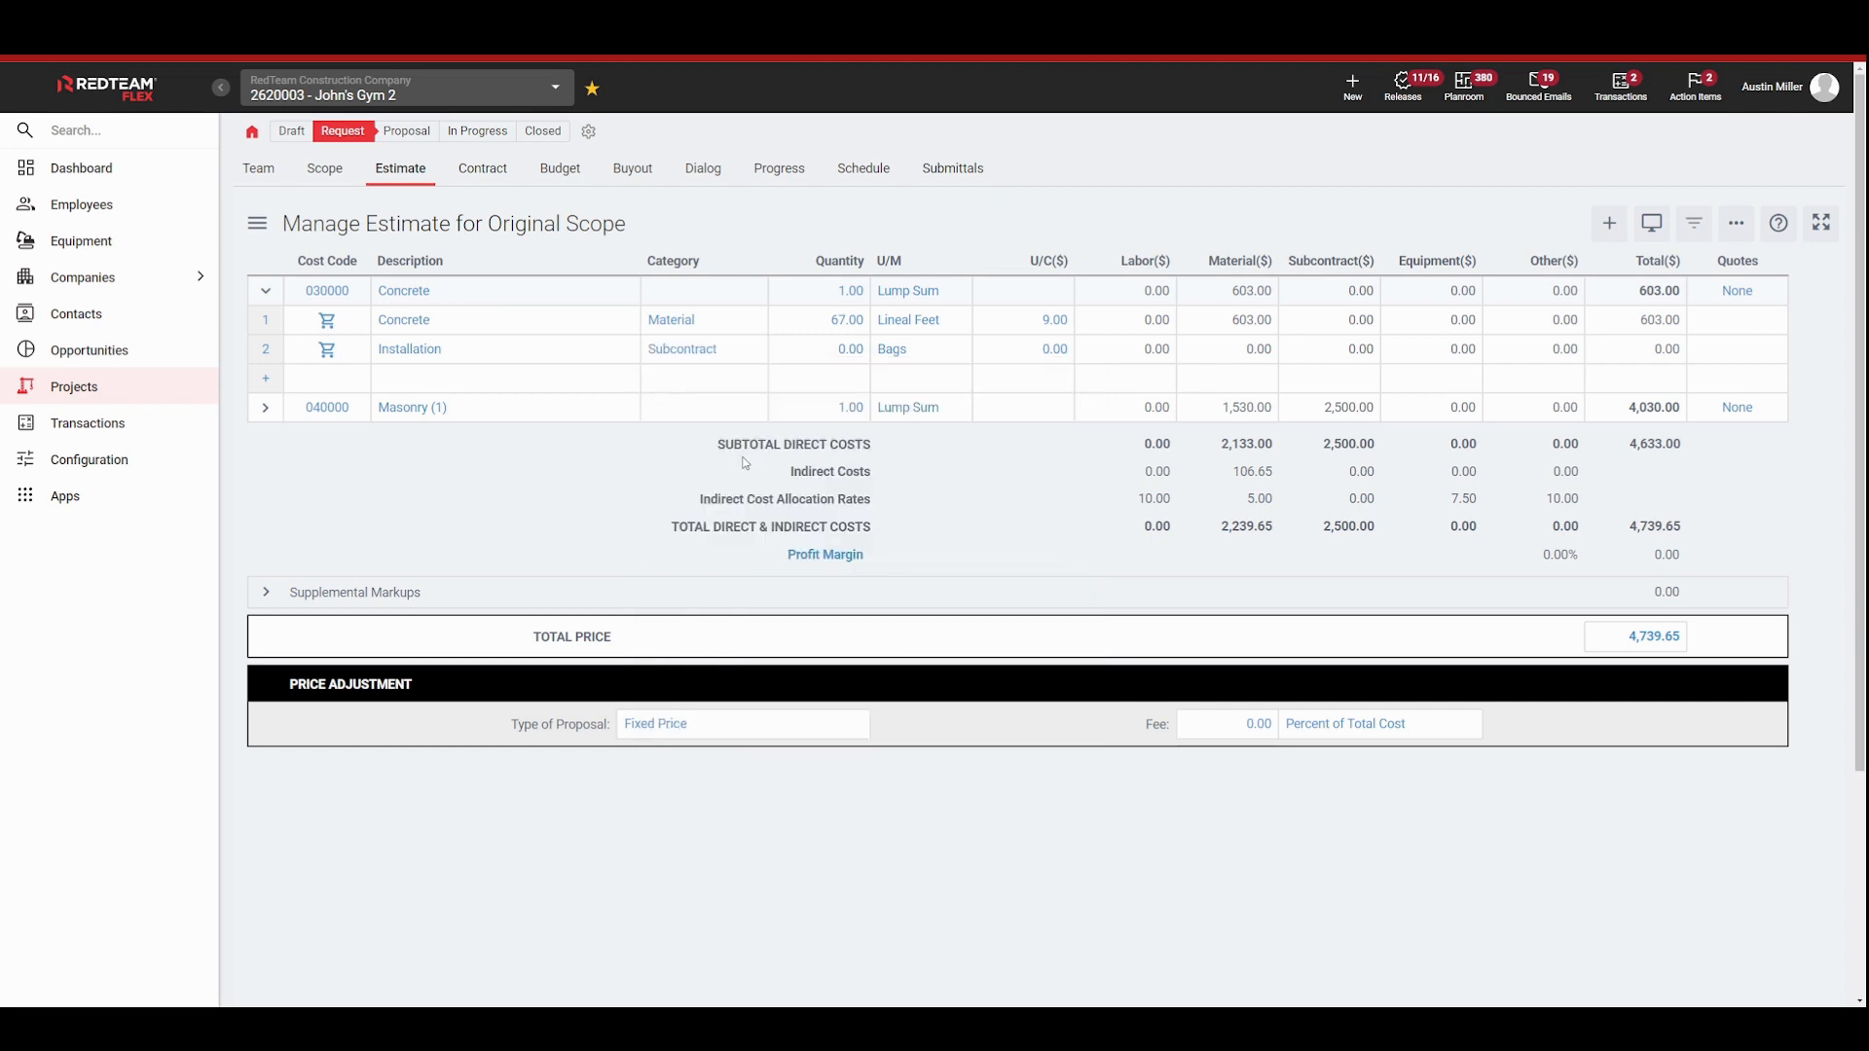
pyautogui.click(849, 353)
pyautogui.write('1')
pyautogui.click(912, 349)
pyautogui.click(945, 765)
pyautogui.click(1049, 360)
pyautogui.write('1000')
pyautogui.press('Return')
pyautogui.click(265, 290)
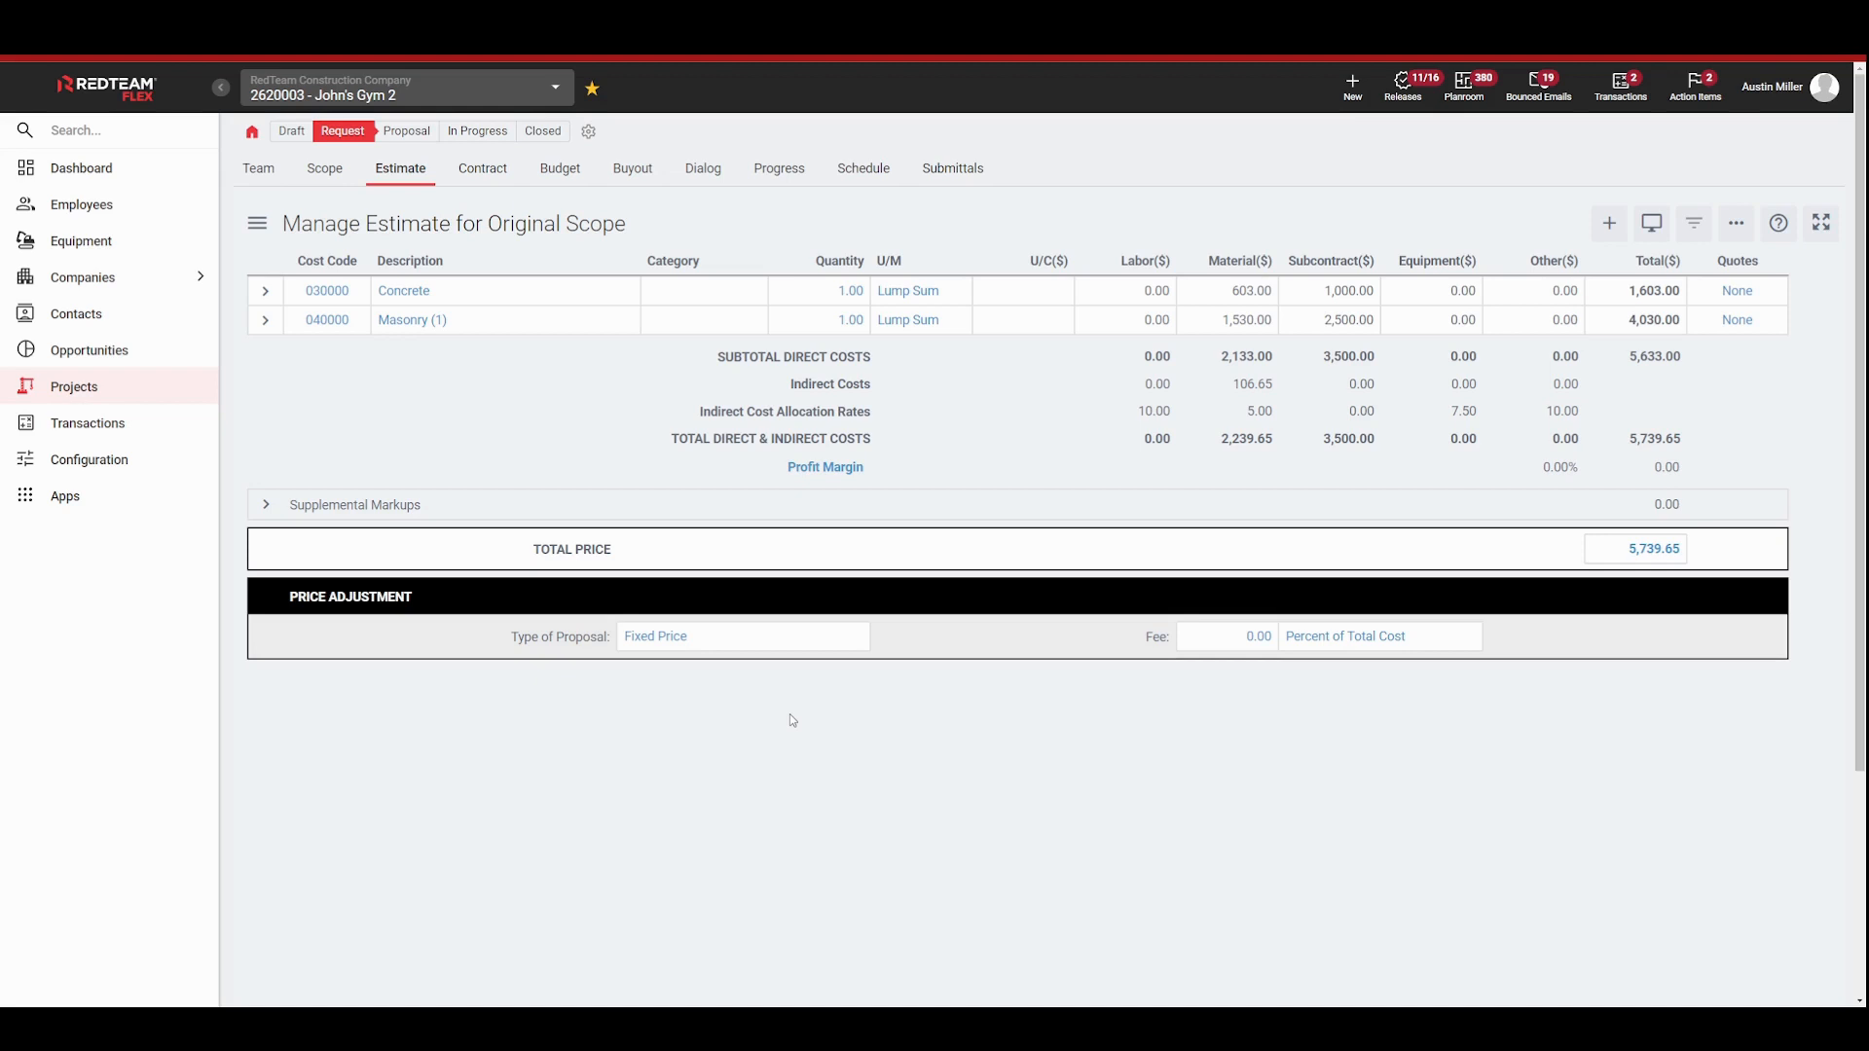
# Step: Switch the type of proposal to Construction Management and return it to Fixed Price
pyautogui.click(856, 647)
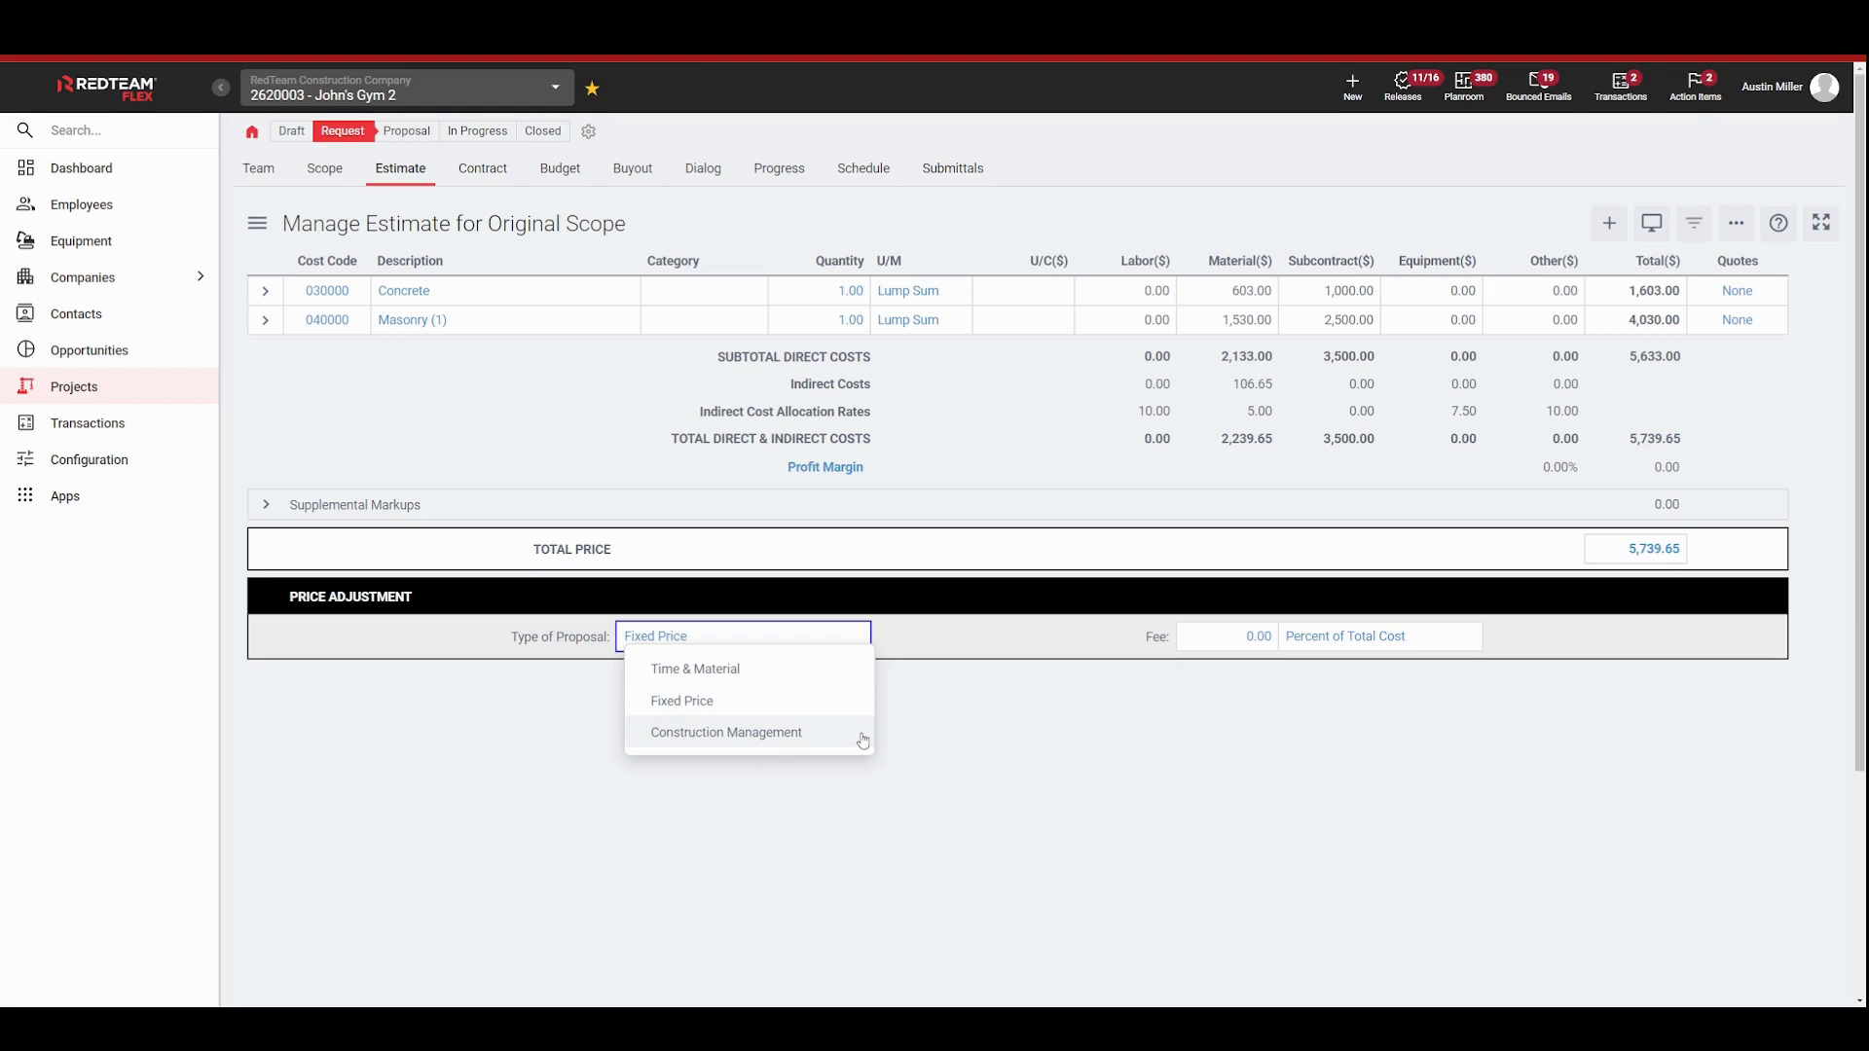
pyautogui.click(824, 738)
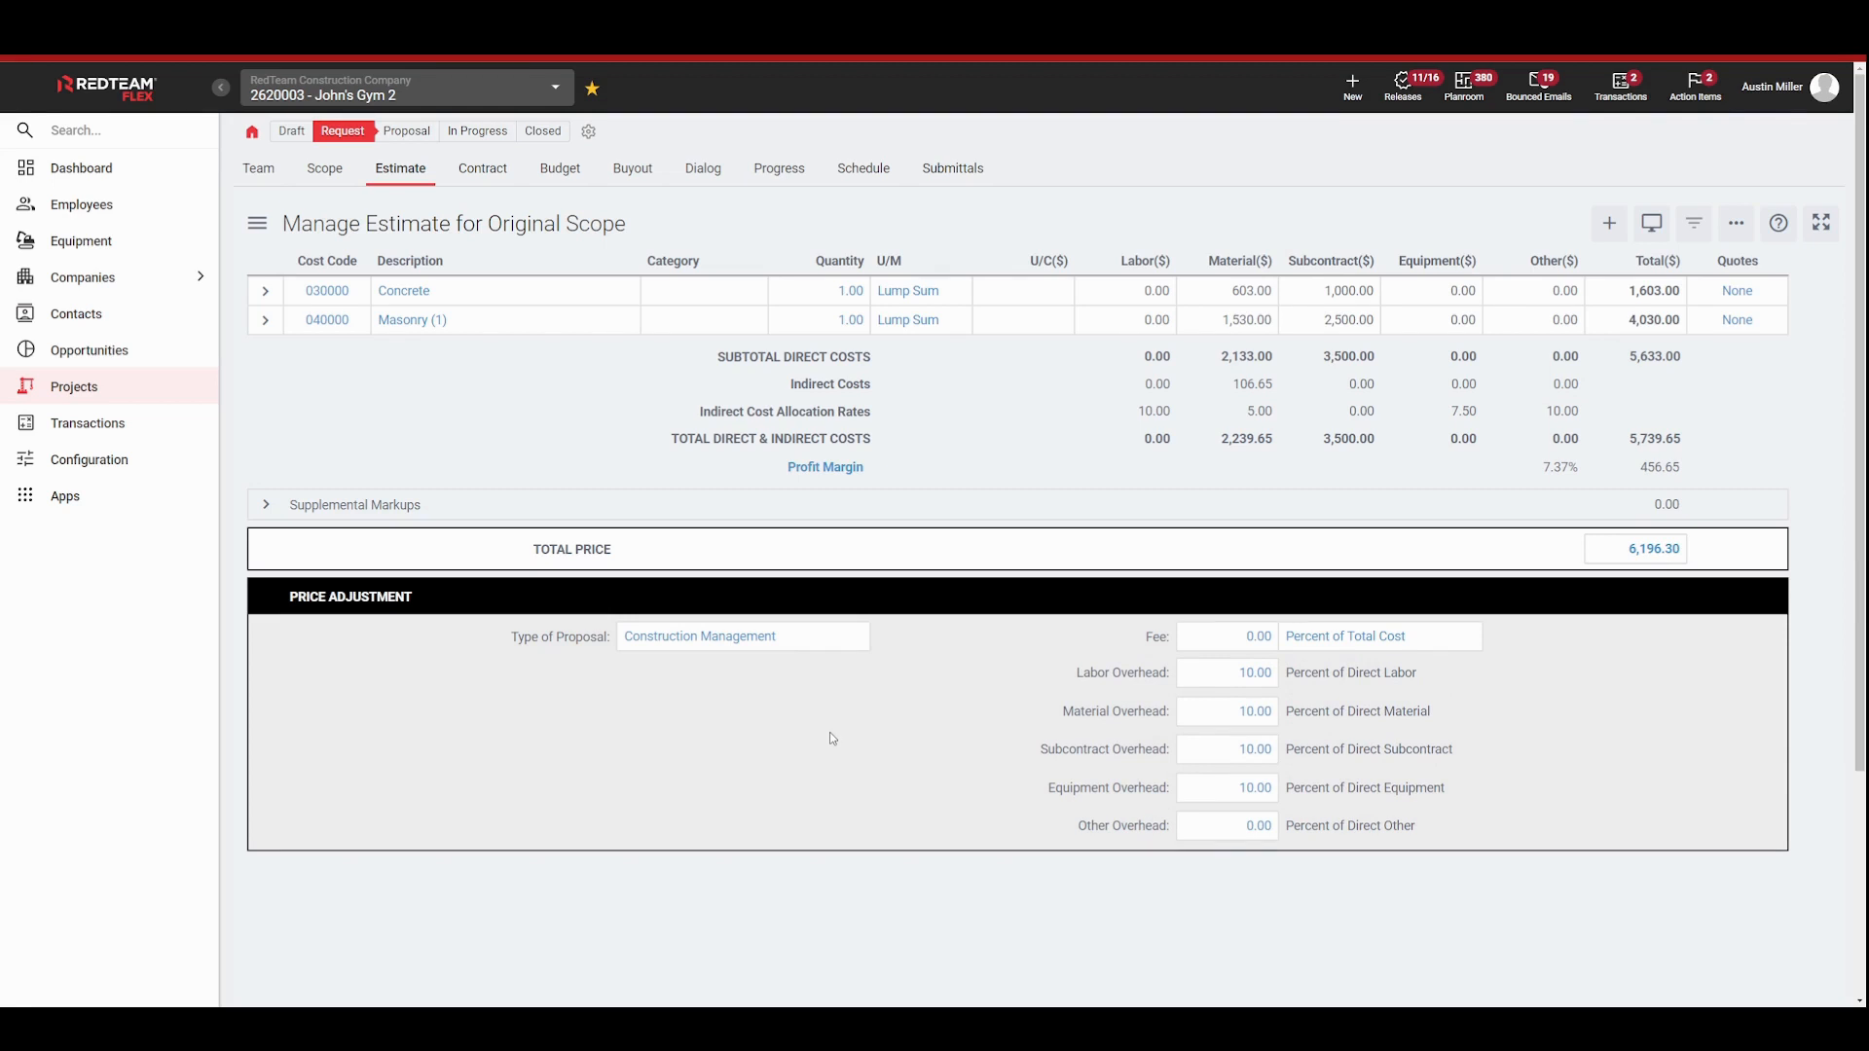
pyautogui.click(798, 644)
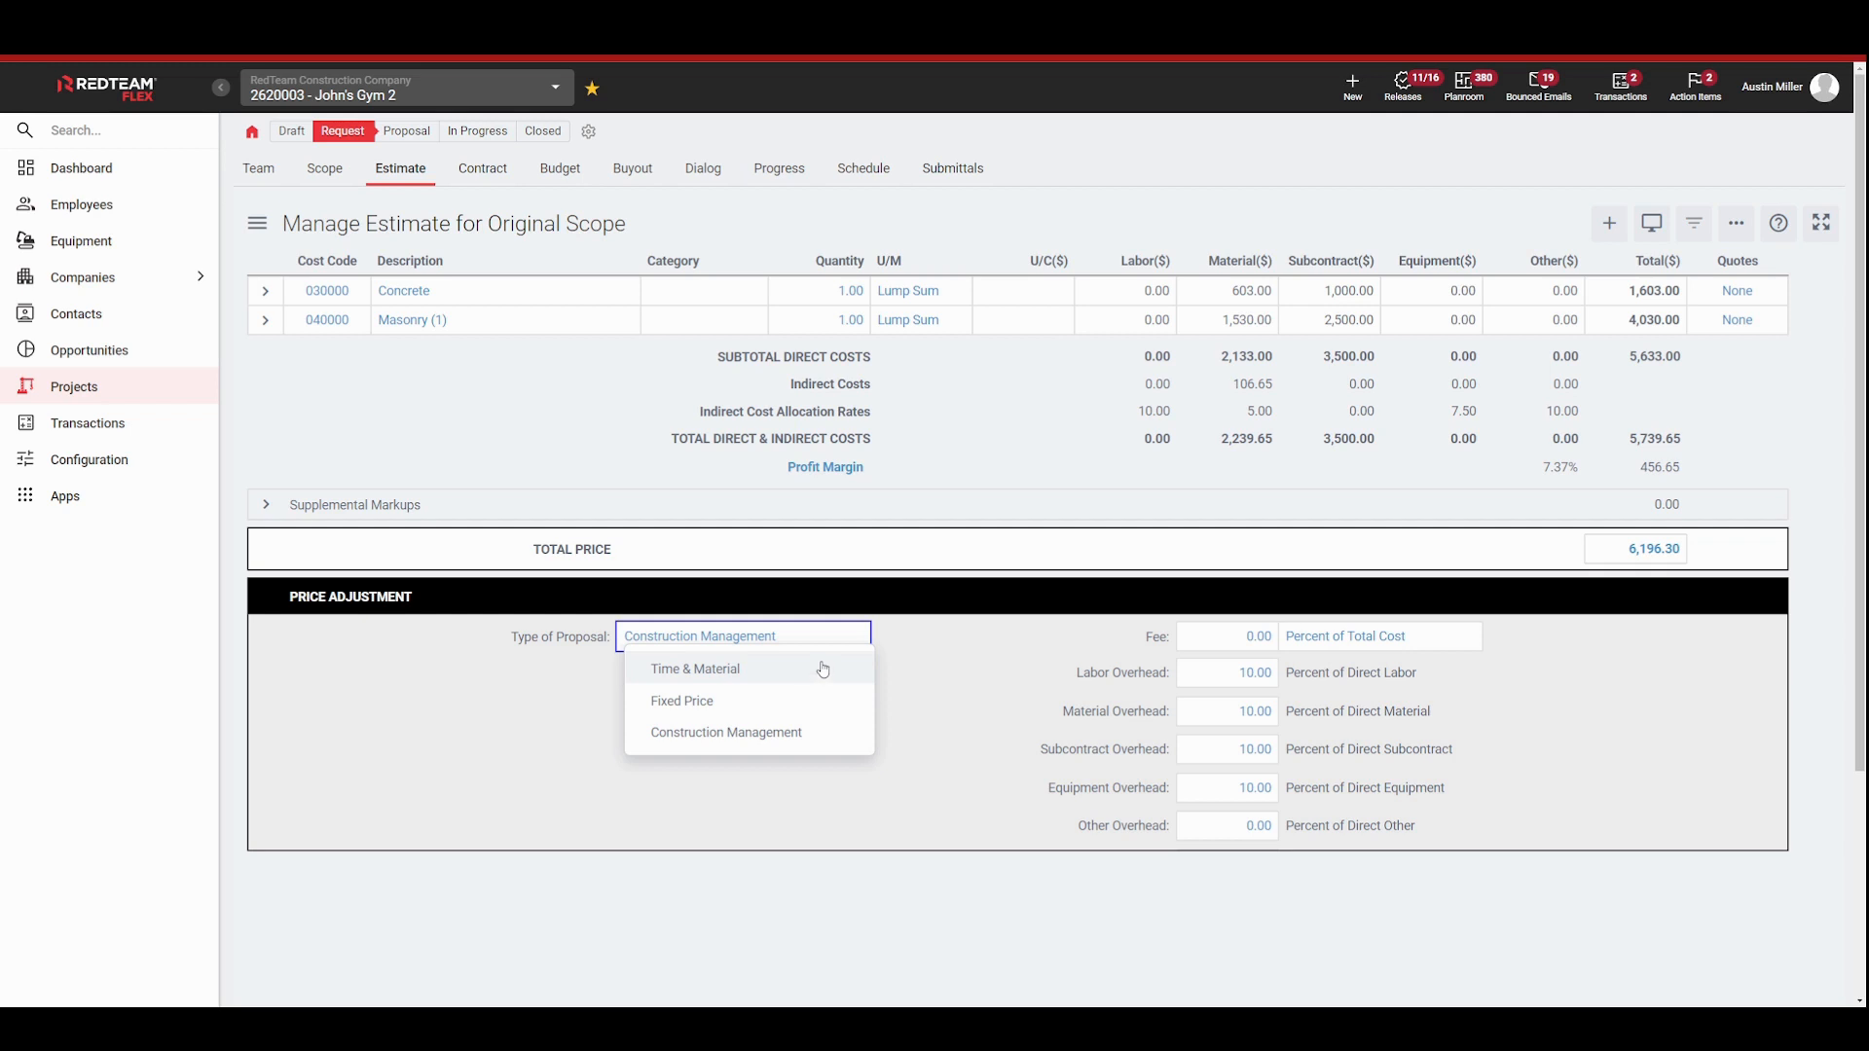
pyautogui.click(763, 708)
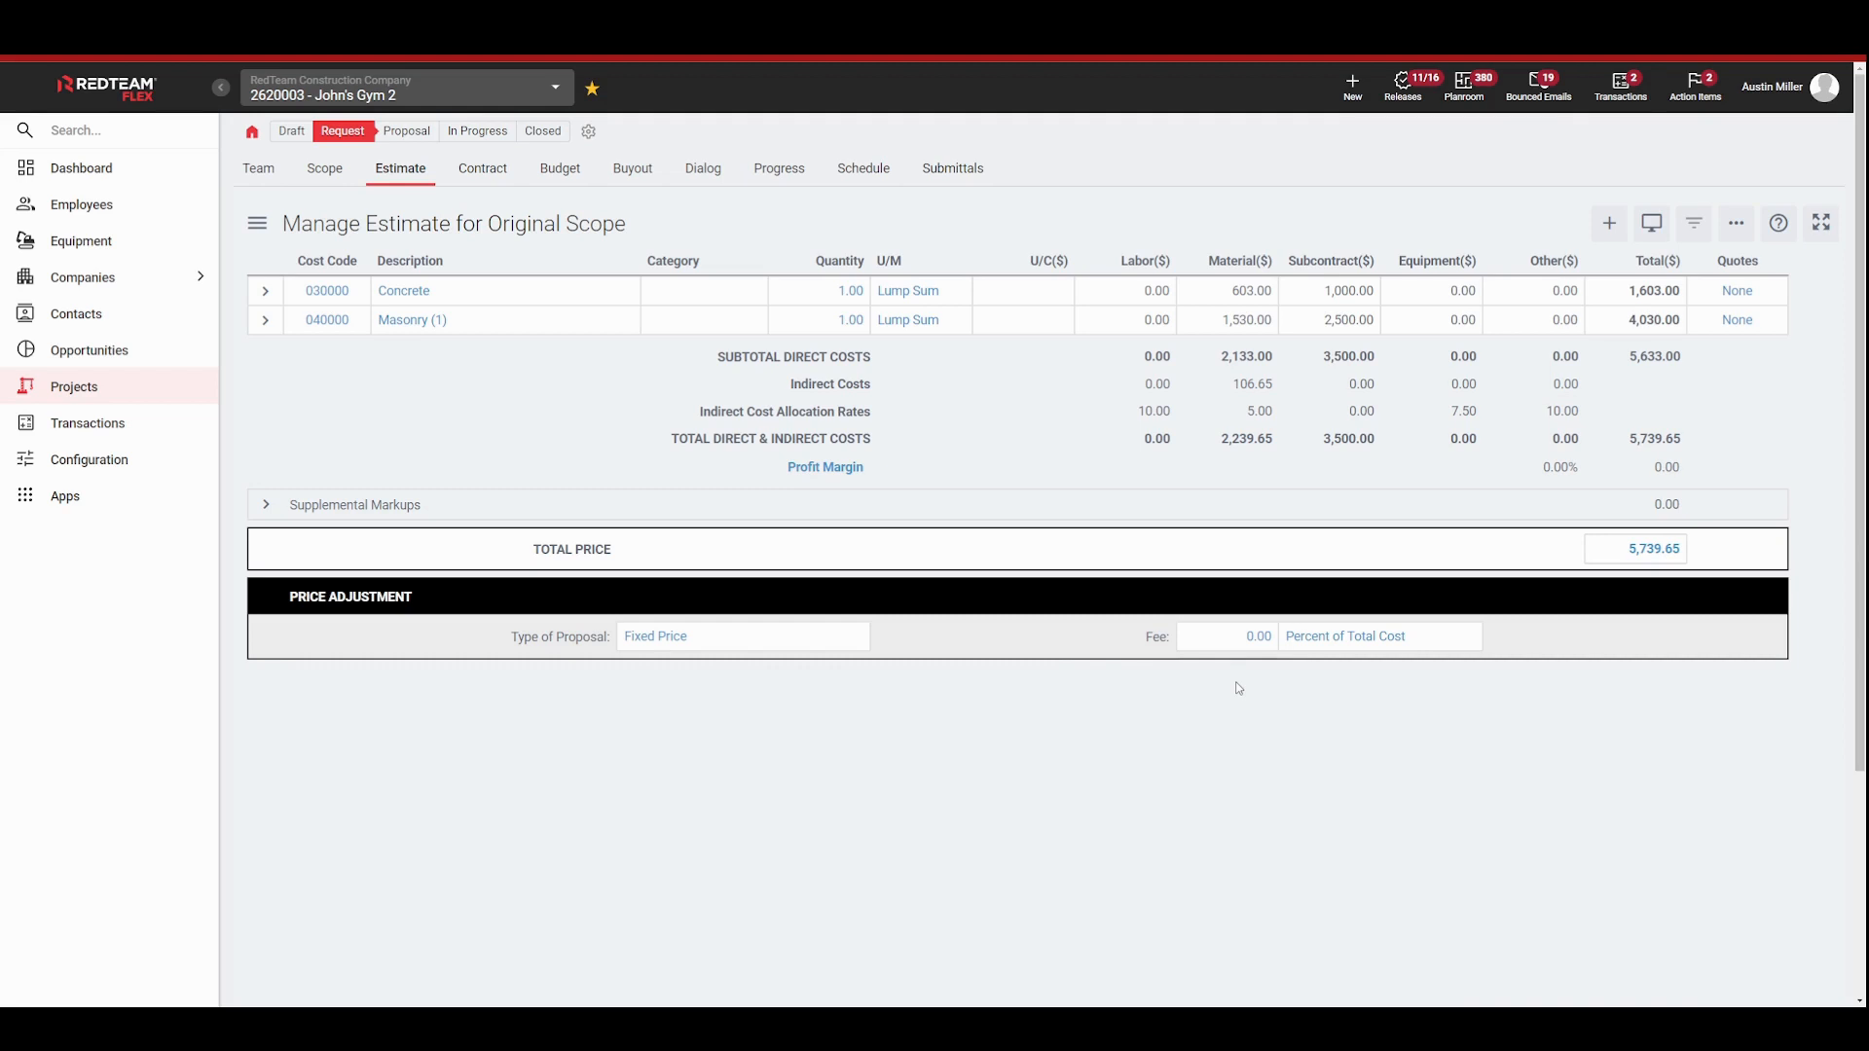
# Step: Set the price adjustment fee to 10 percent of total cost
pyautogui.click(1260, 645)
pyautogui.write('10')
pyautogui.click(1217, 696)
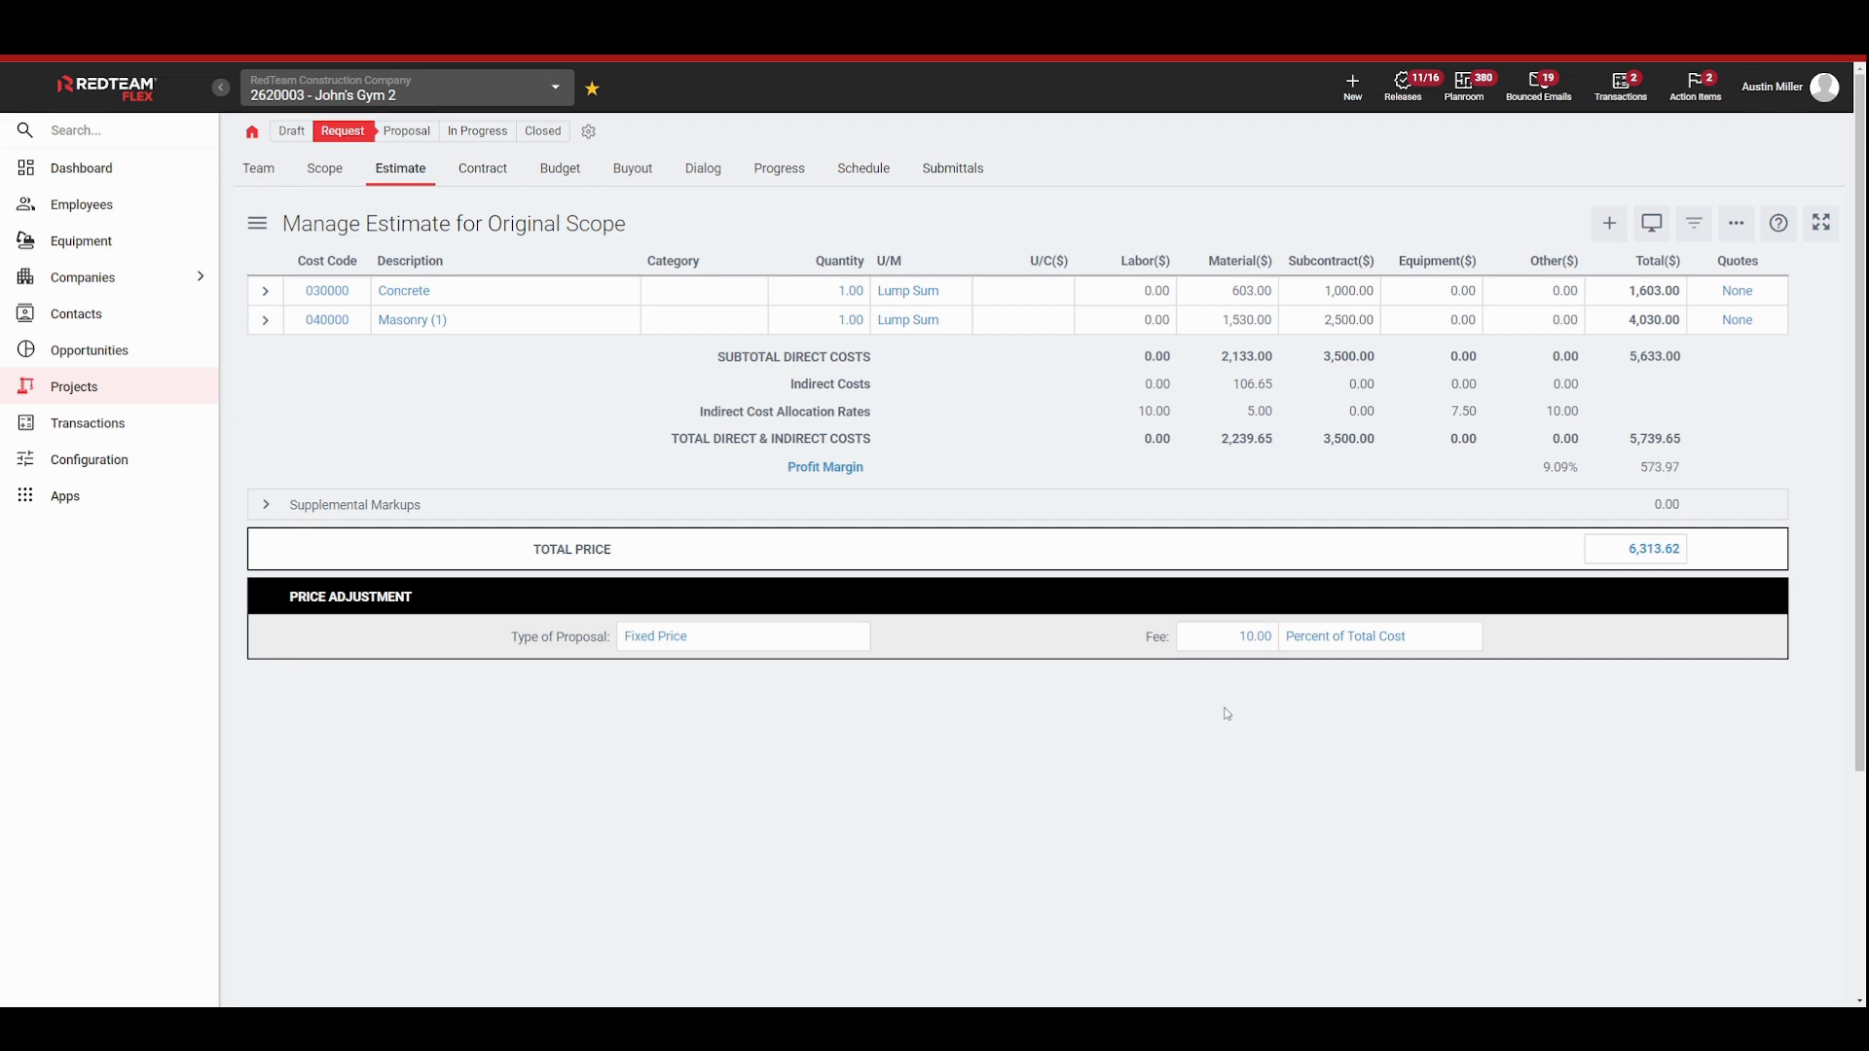
# Step: Switch the fee basis to Percent of Total Price and return it to Percent of Total Cost
pyautogui.click(1399, 647)
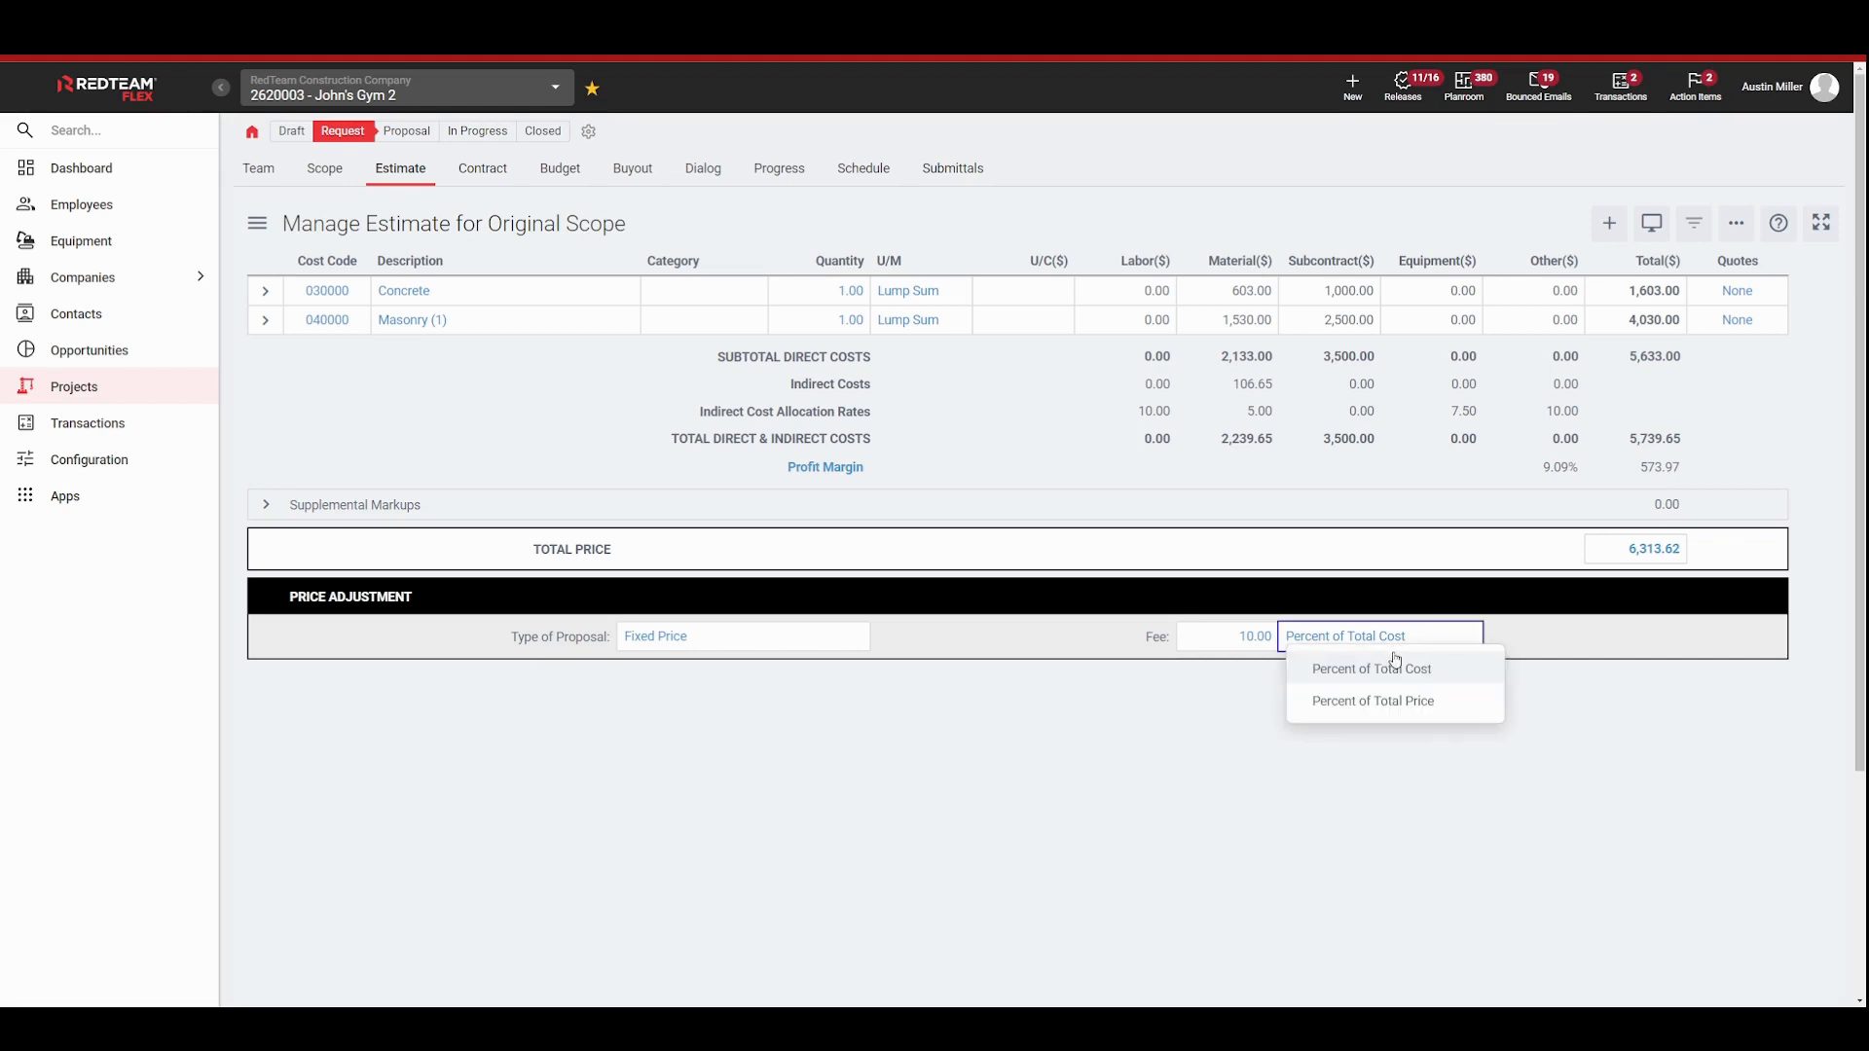
pyautogui.moveTo(1629, 440); pyautogui.dragTo(1687, 451)
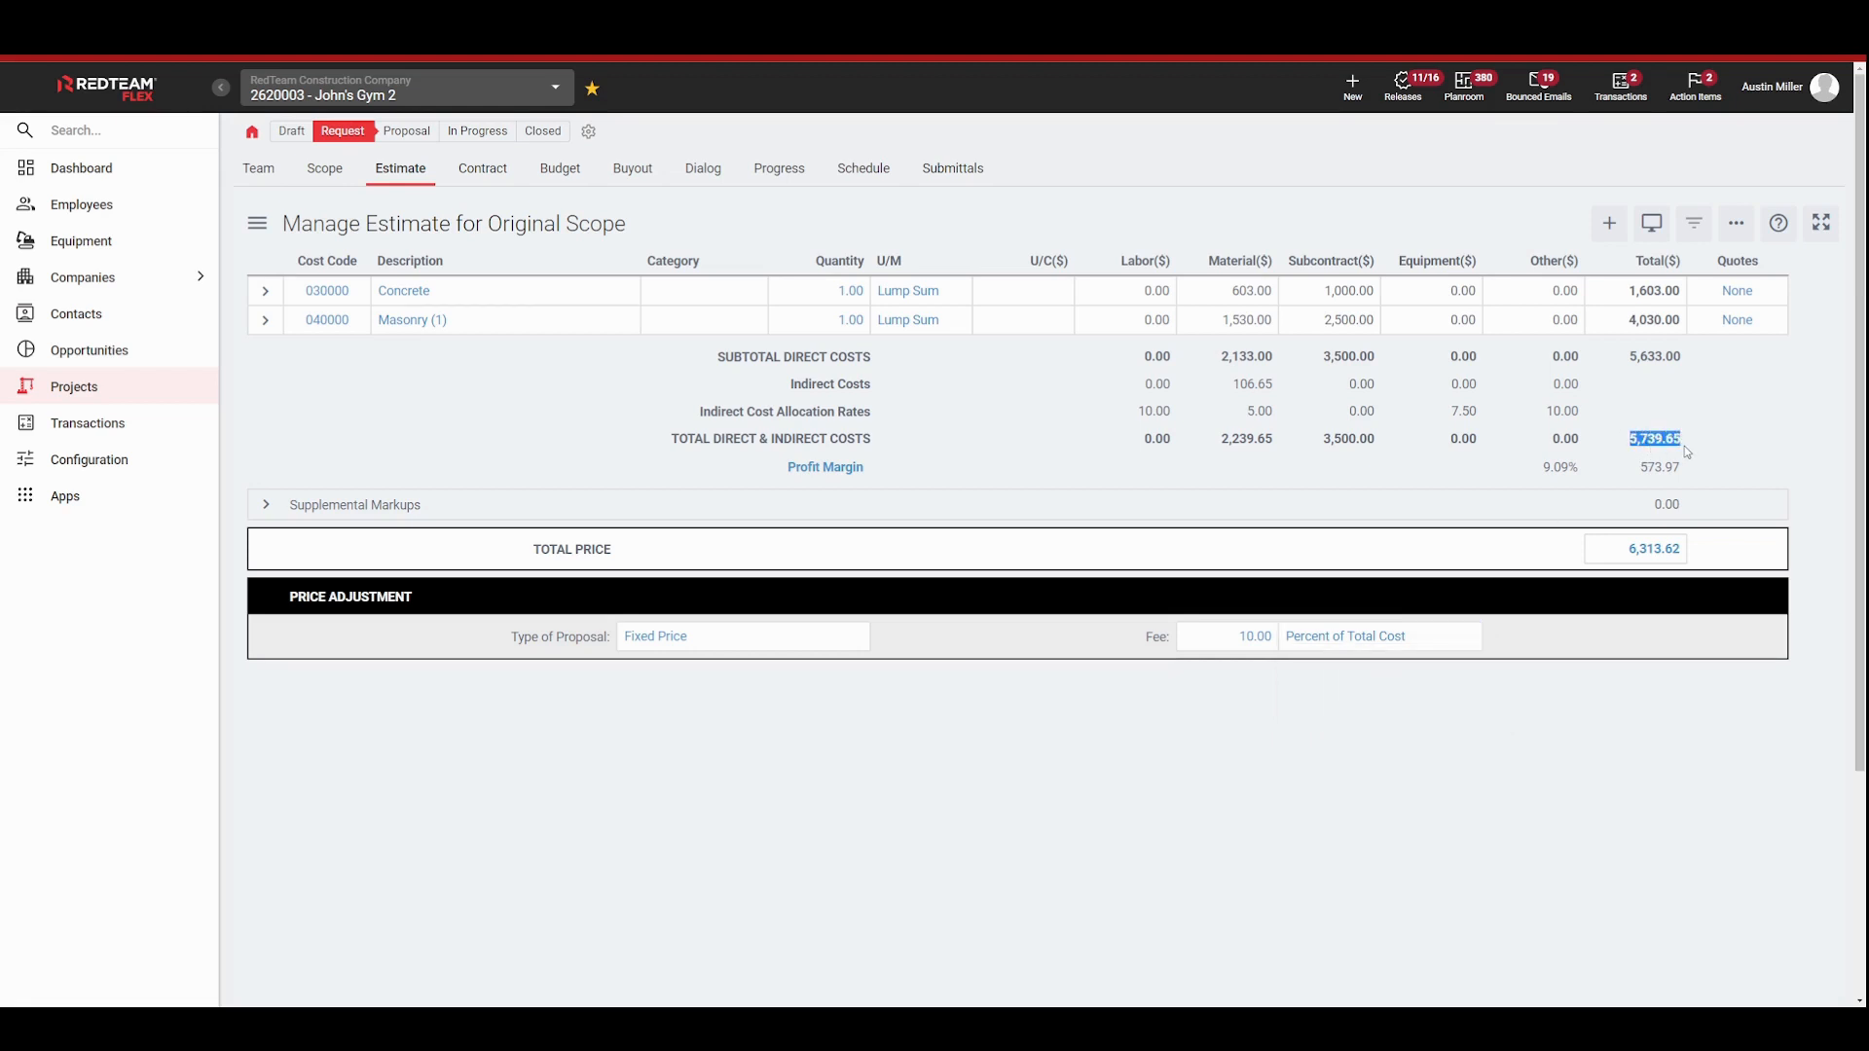
pyautogui.click(1627, 558)
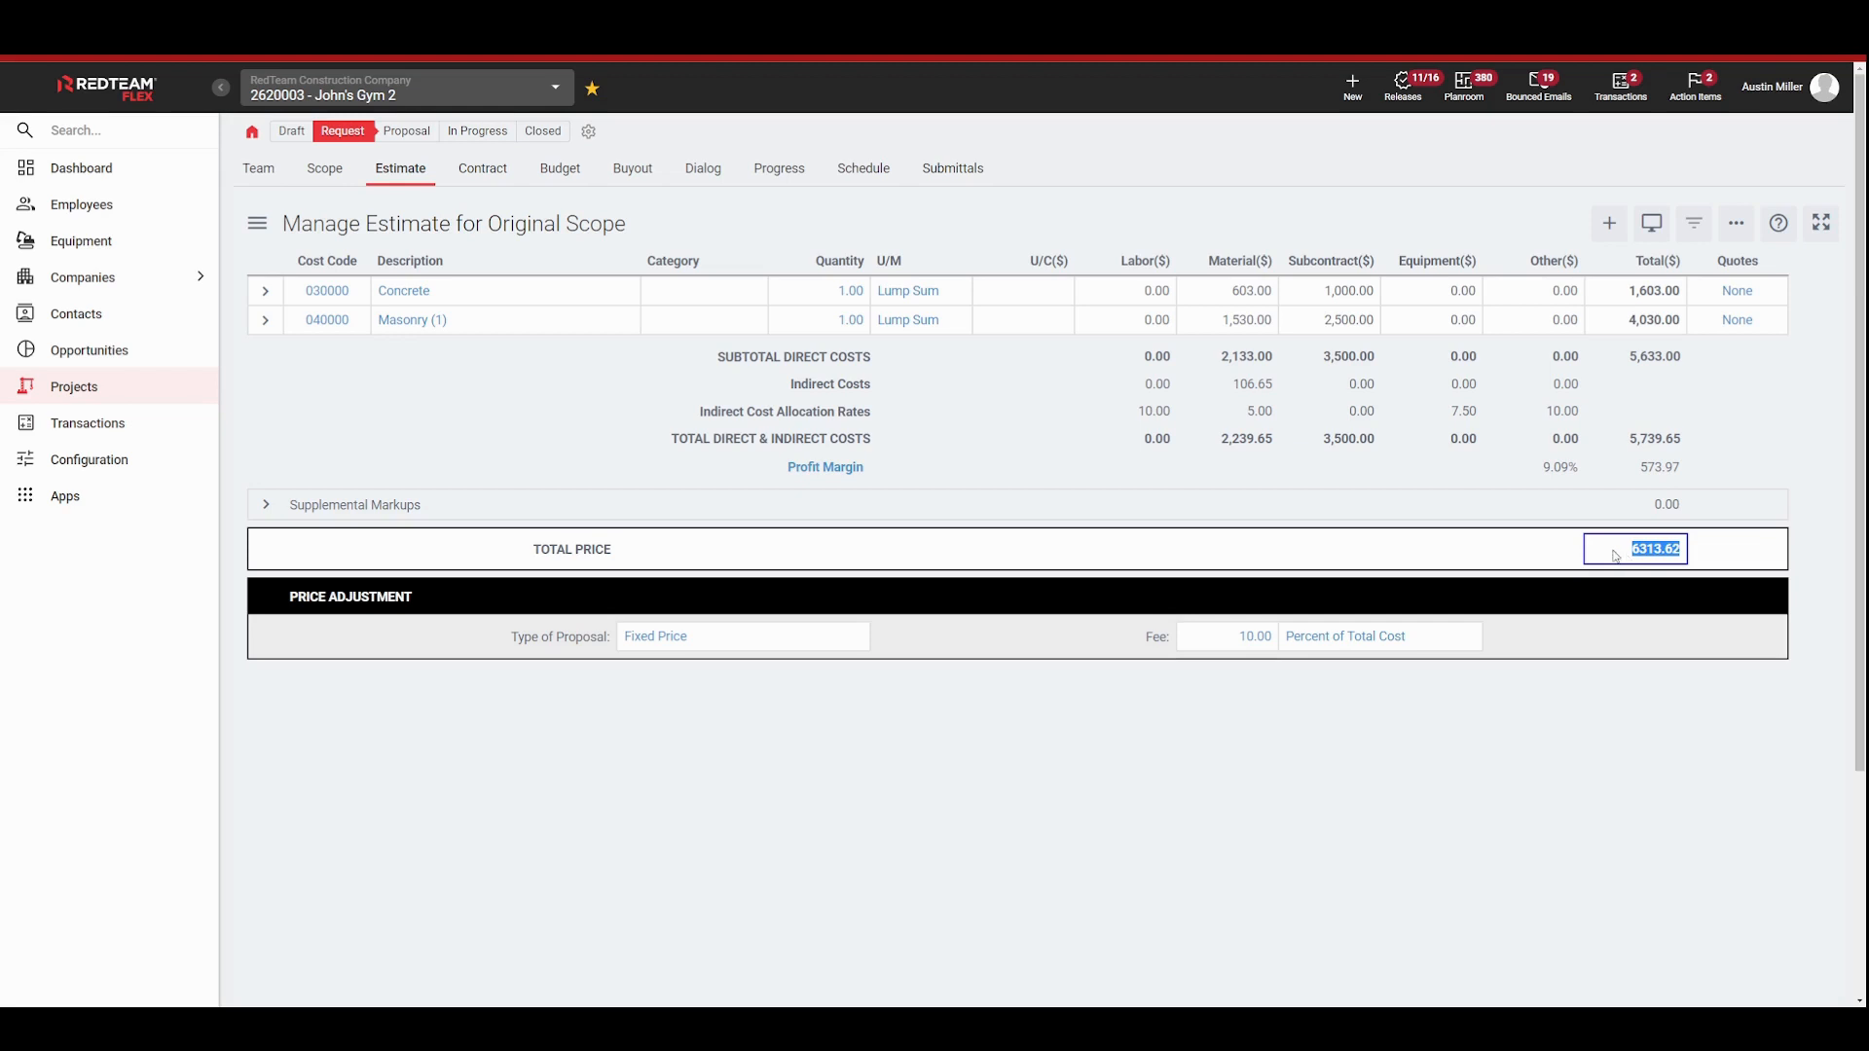
pyautogui.click(1476, 721)
pyautogui.click(1321, 644)
pyautogui.click(1342, 708)
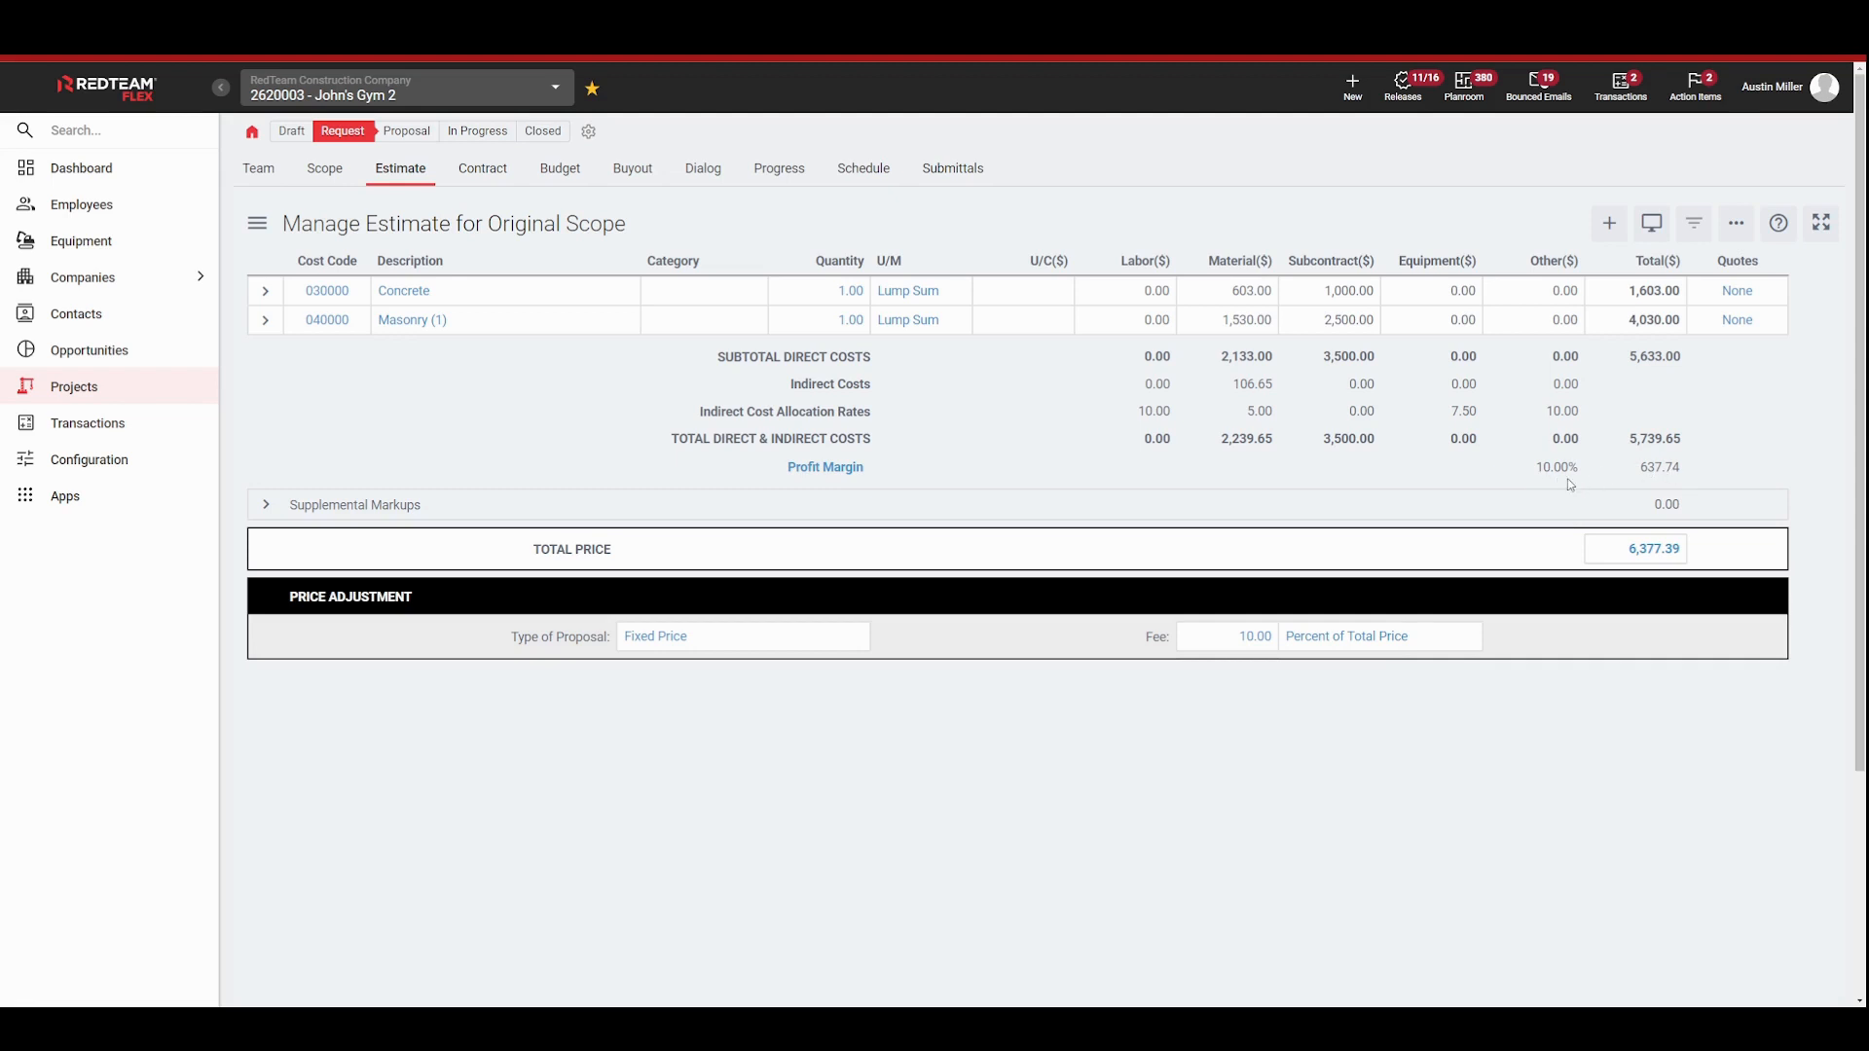
pyautogui.click(1416, 642)
pyautogui.click(1349, 670)
# Step: Set the estimate's total price to 6314.00
pyautogui.click(1655, 553)
pyautogui.press('Right')
pyautogui.press('BackSpace')
pyautogui.press('BackSpace')
pyautogui.press('BackSpace')
pyautogui.press('BackSpace')
pyautogui.write('47')
pyautogui.press('BackSpace')
pyautogui.write('.00')
pyautogui.press('Return')
# Step: Examine the new supplemental markup form, including its unit of measure options and percentage fields, and close it without saving
pyautogui.click(1613, 228)
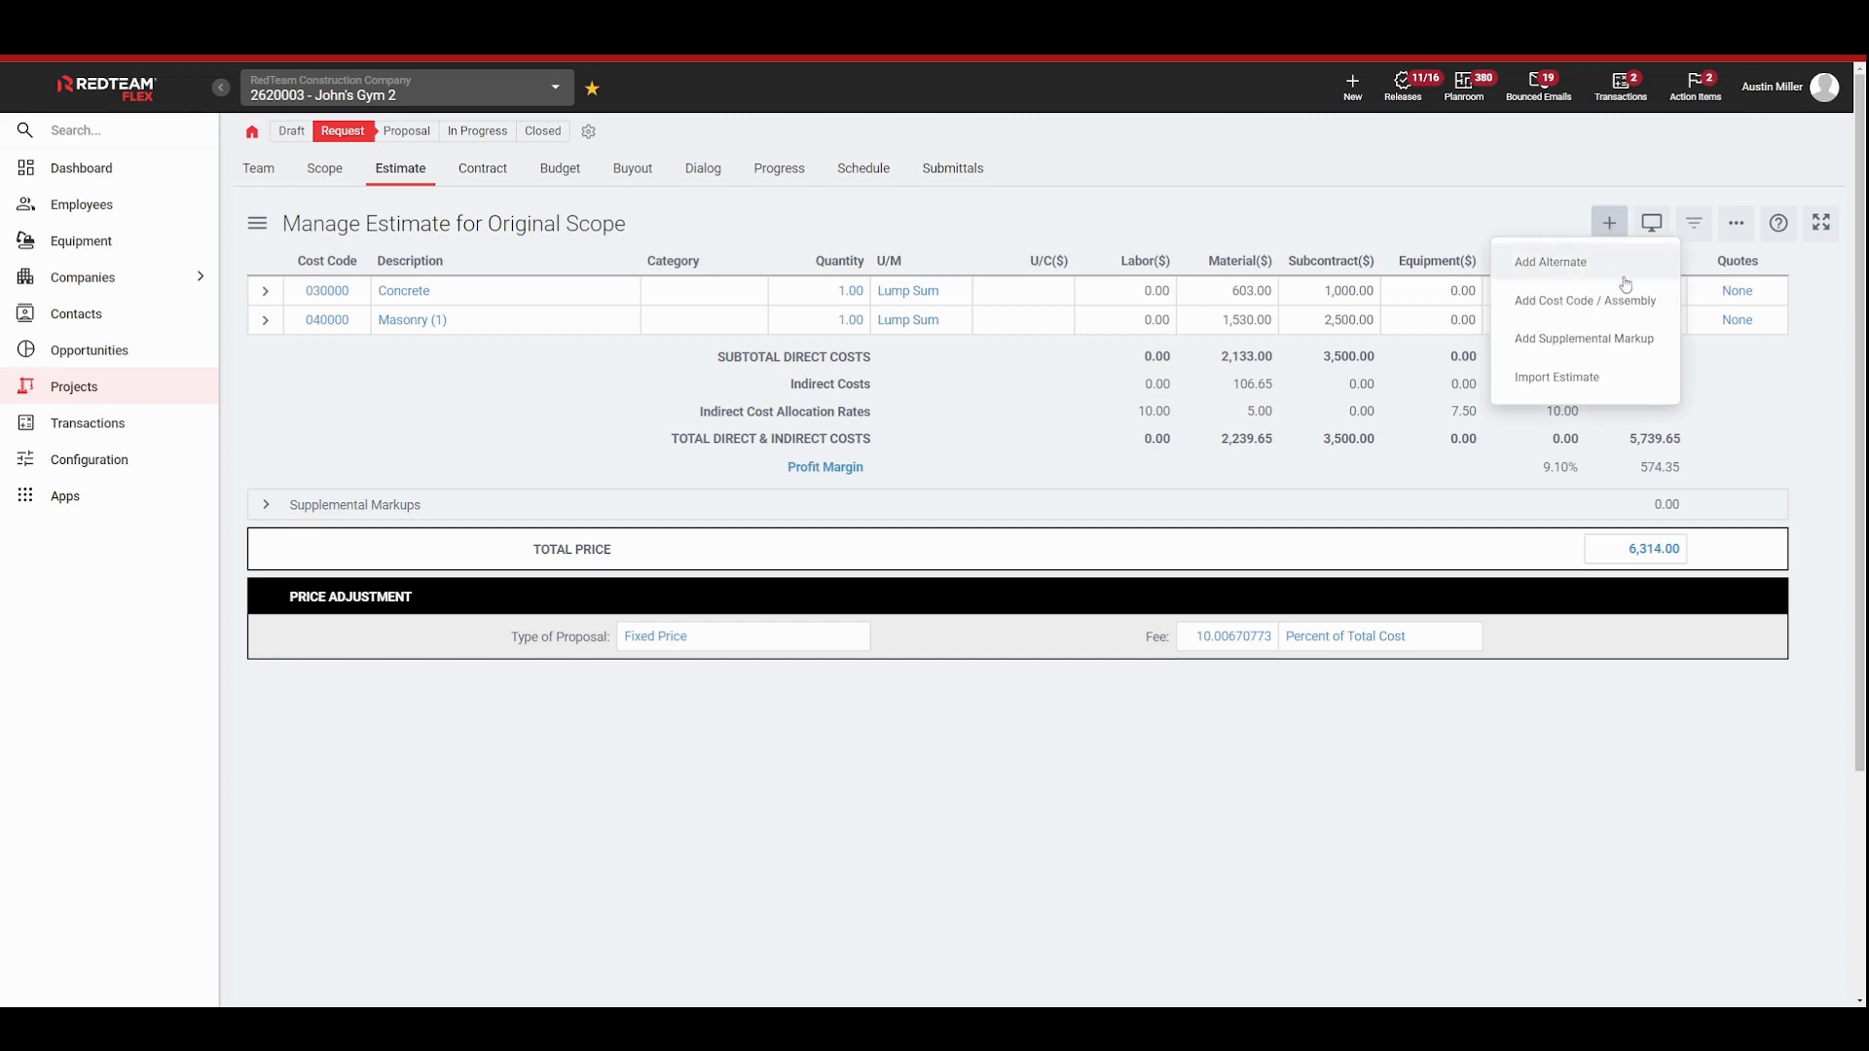
pyautogui.click(1628, 351)
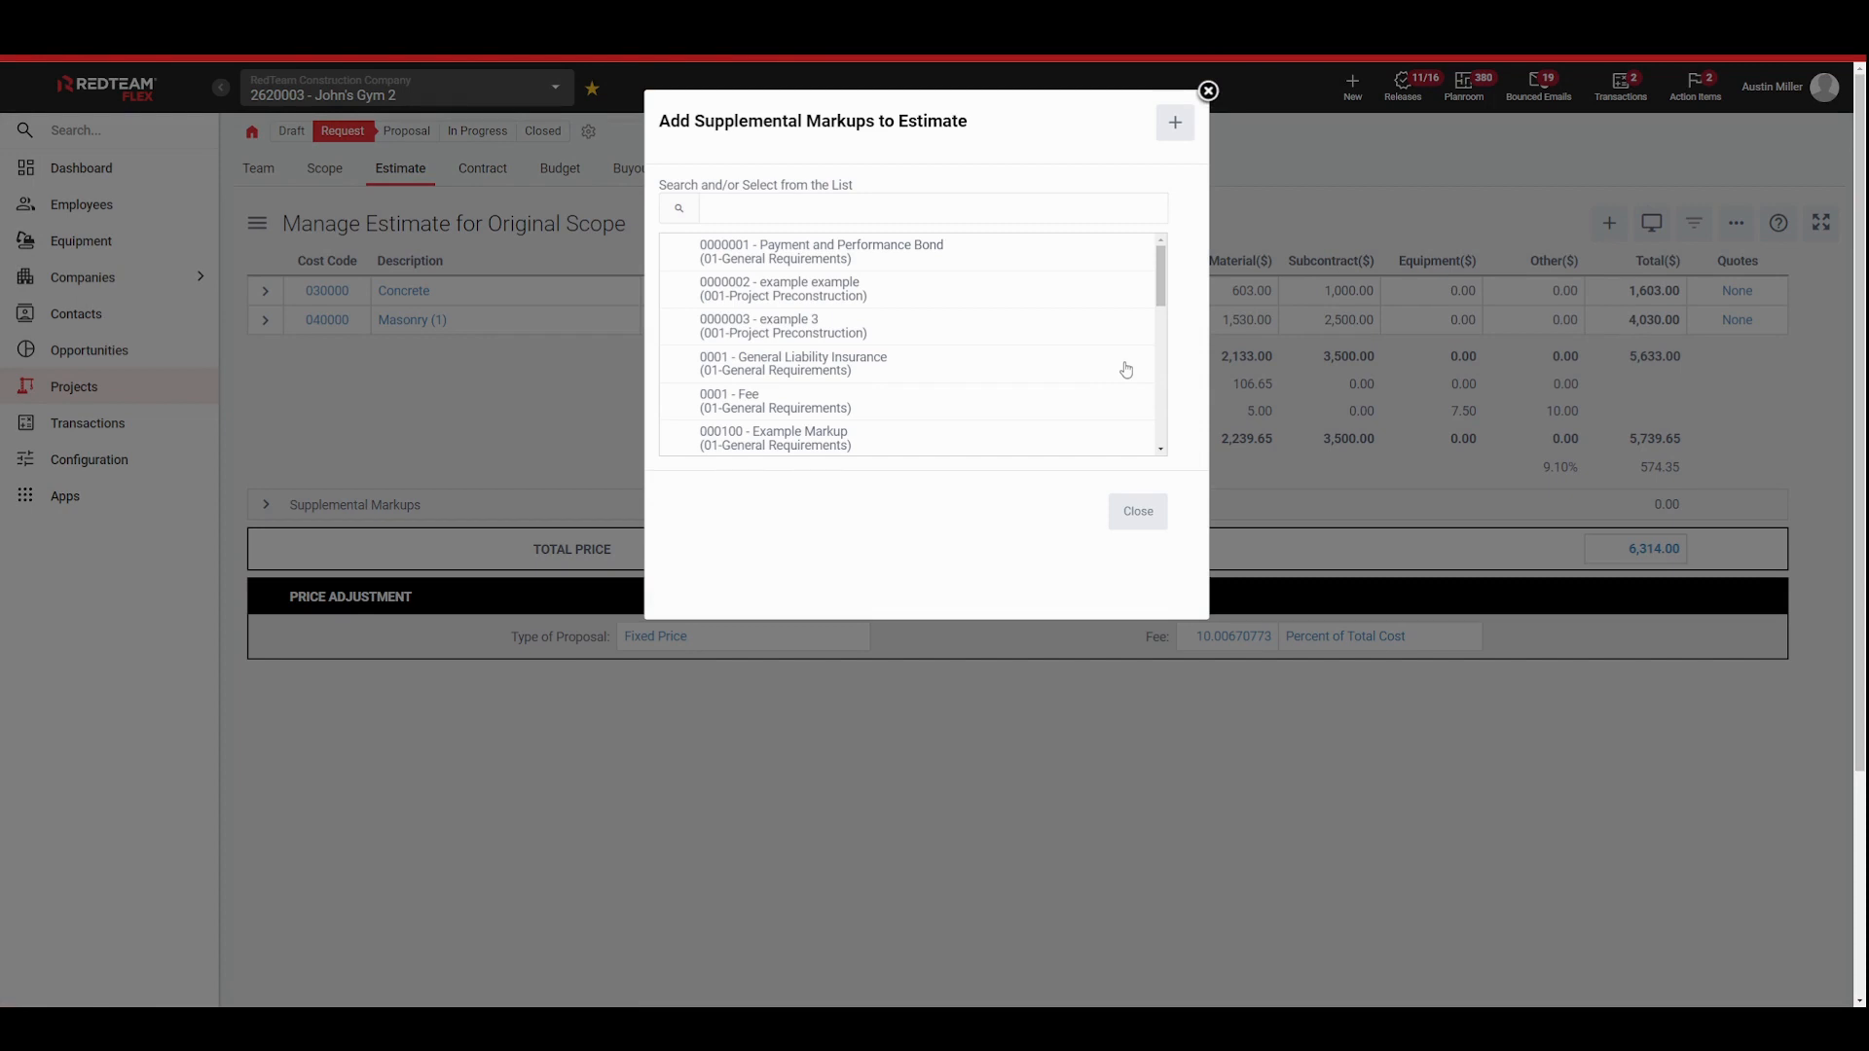
pyautogui.click(1176, 137)
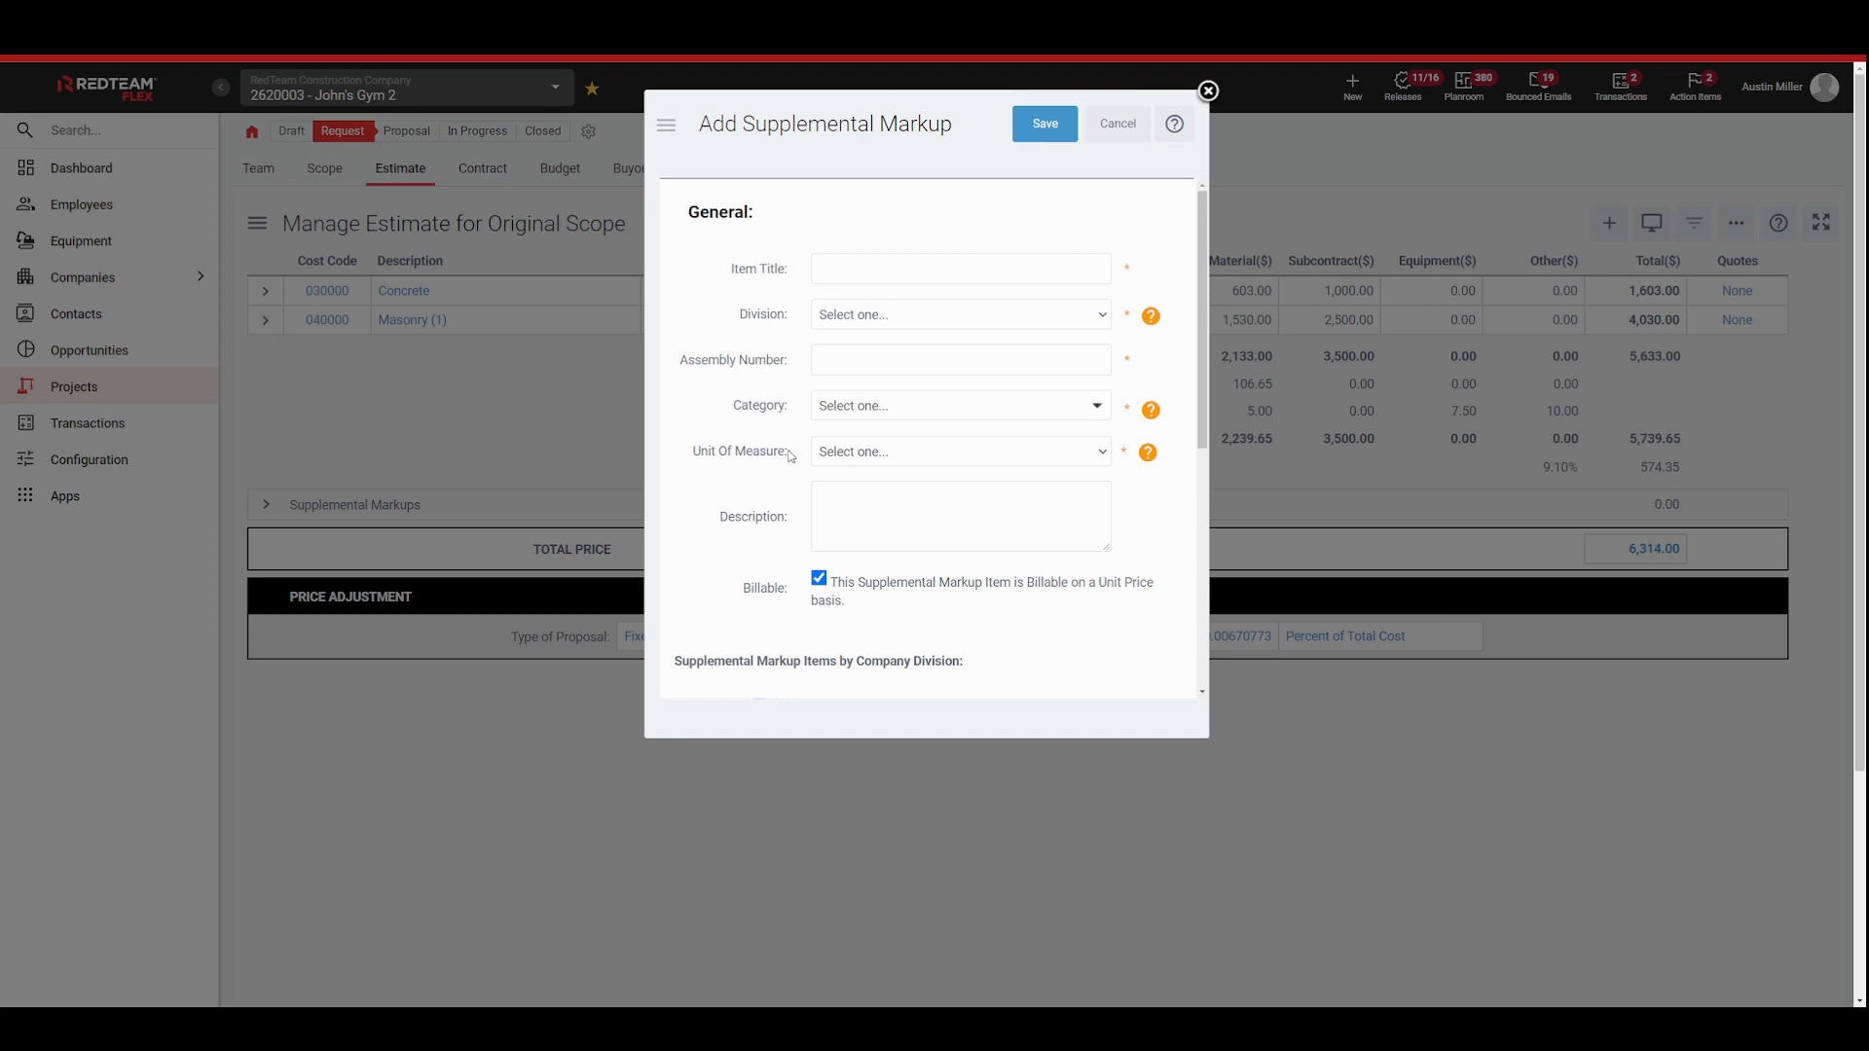
pyautogui.click(1101, 458)
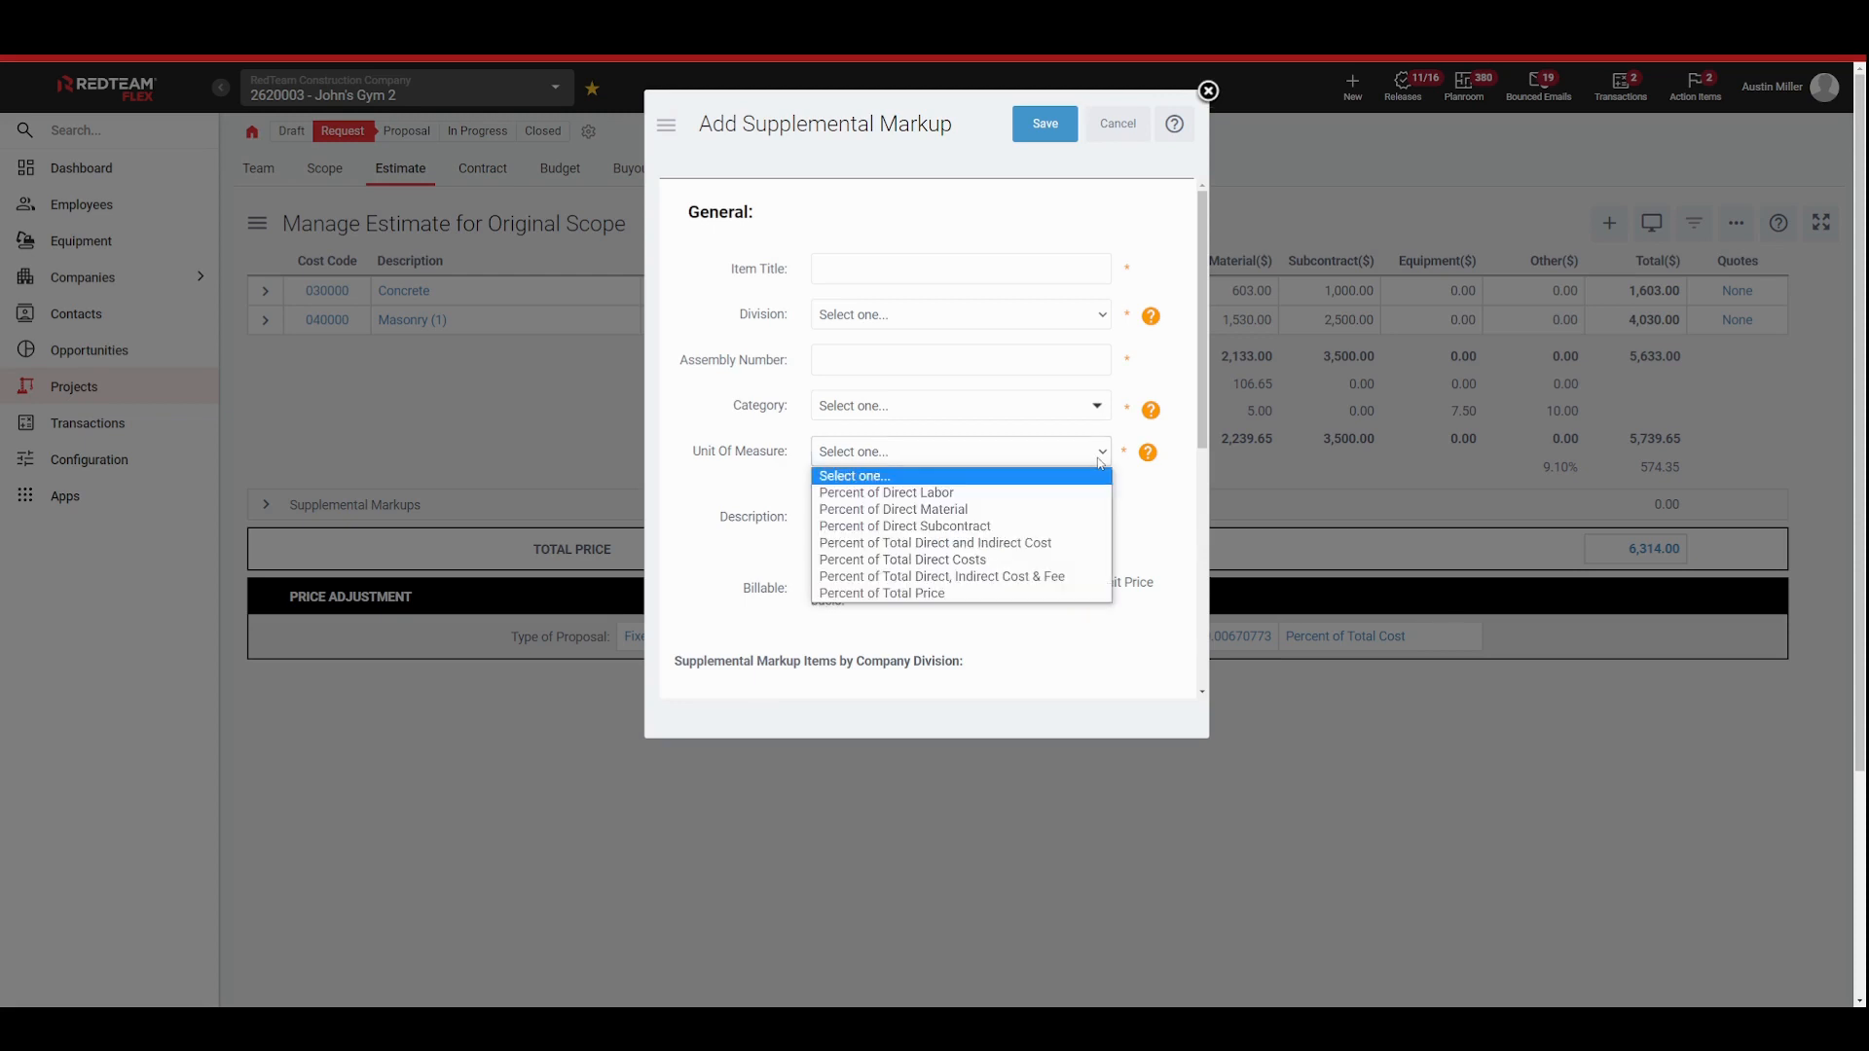
pyautogui.click(1139, 519)
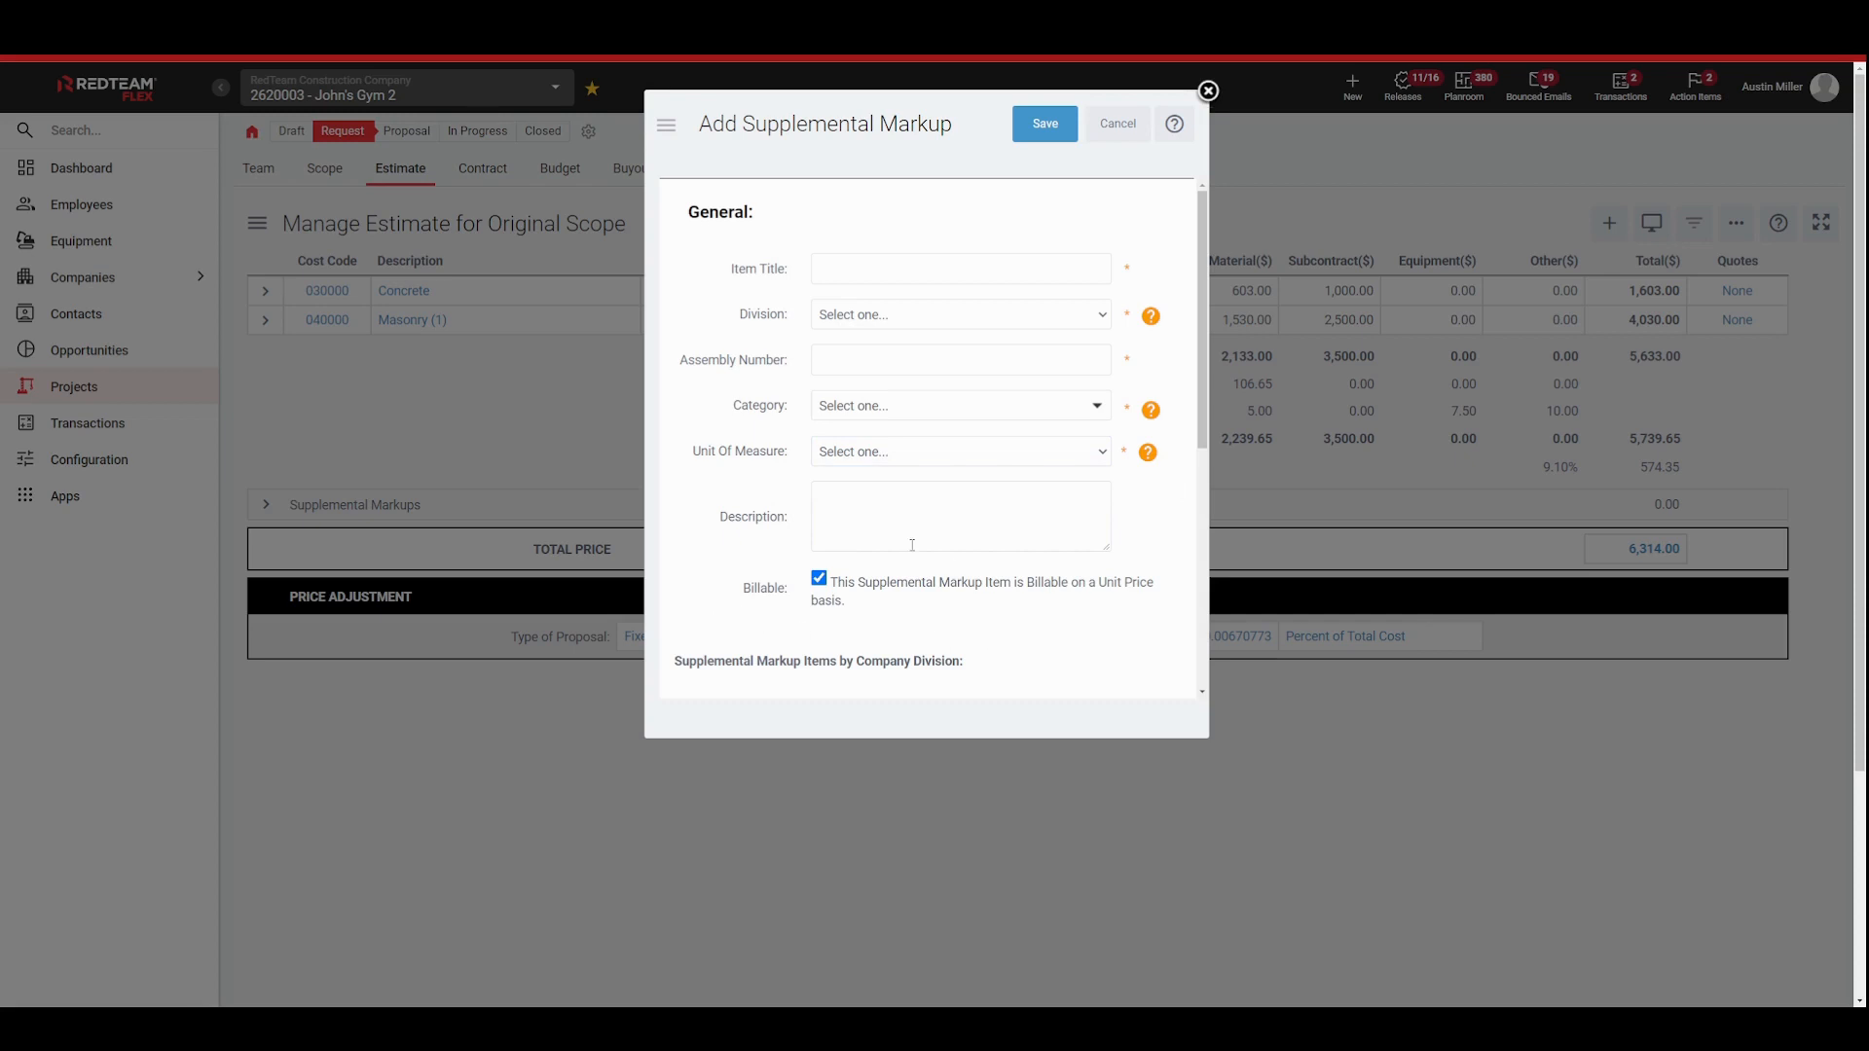
pyautogui.scroll(-1, 1099, 601)
pyautogui.scroll(-1, 1099, 600)
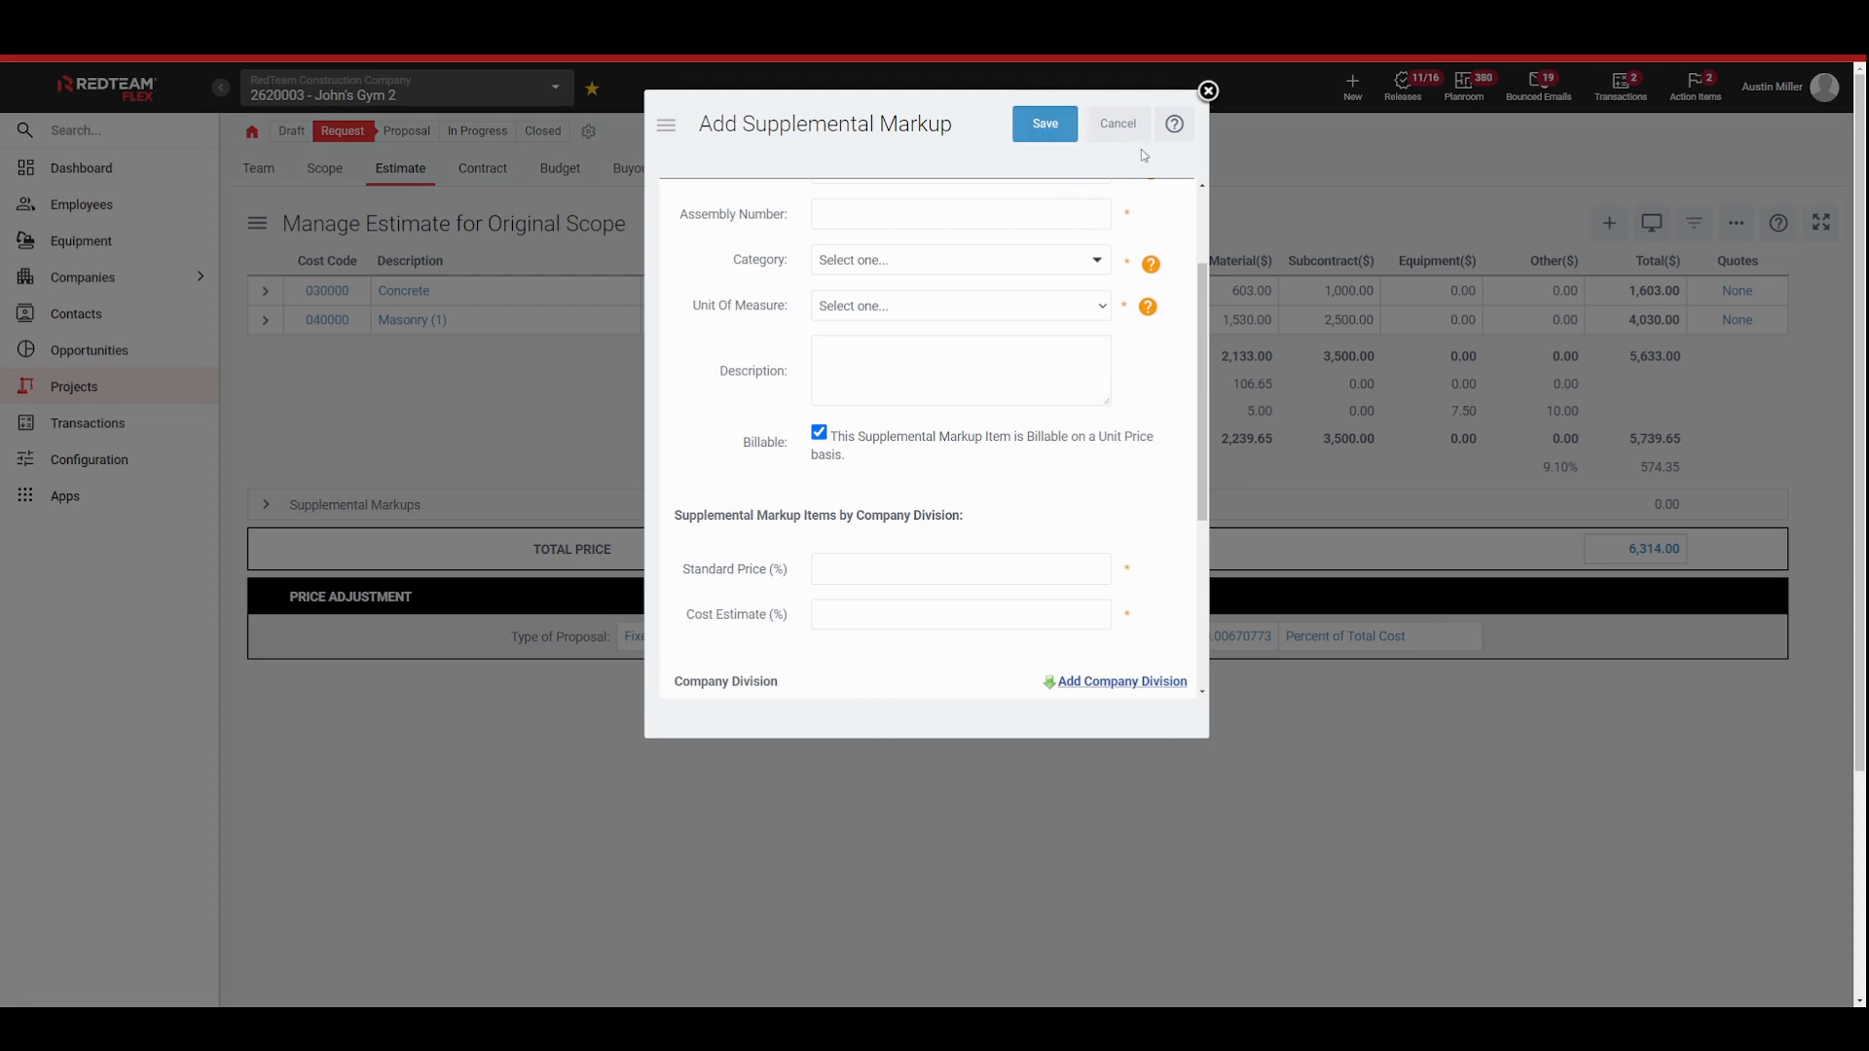
pyautogui.click(1127, 127)
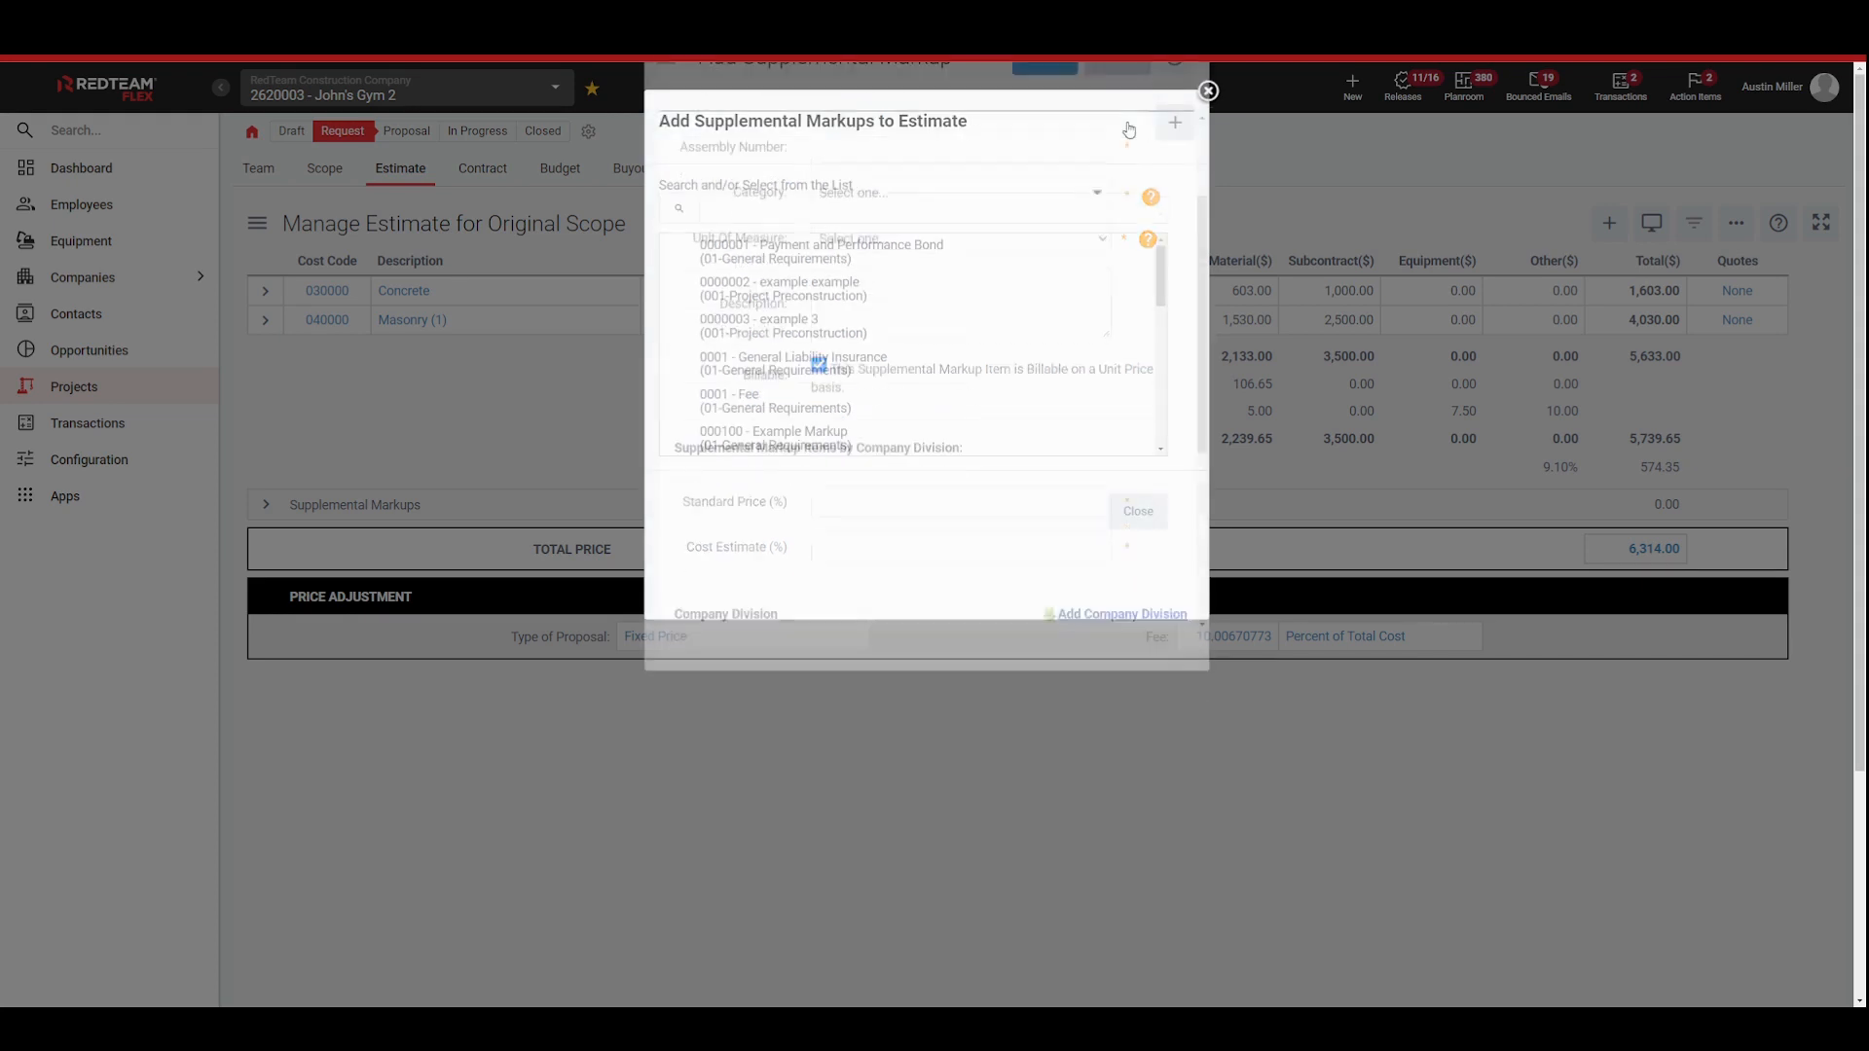
pyautogui.click(1207, 90)
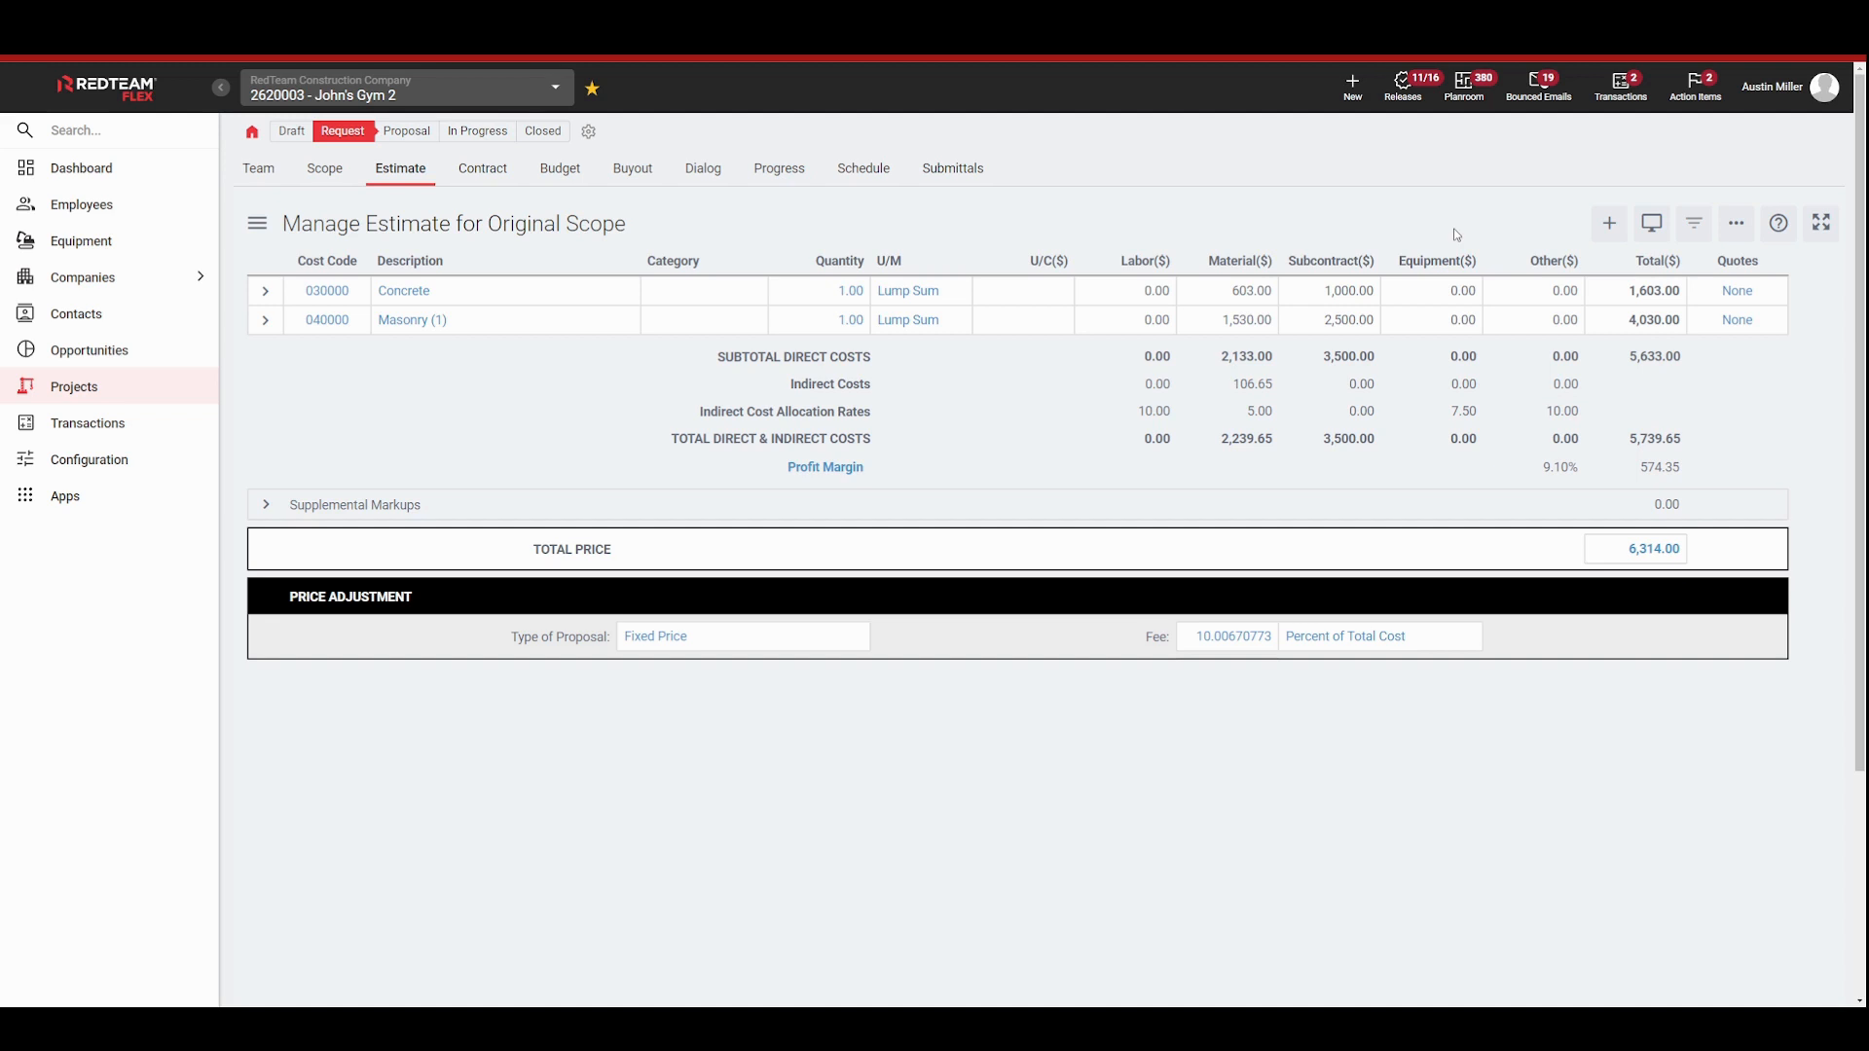
pyautogui.click(1657, 233)
pyautogui.click(1744, 225)
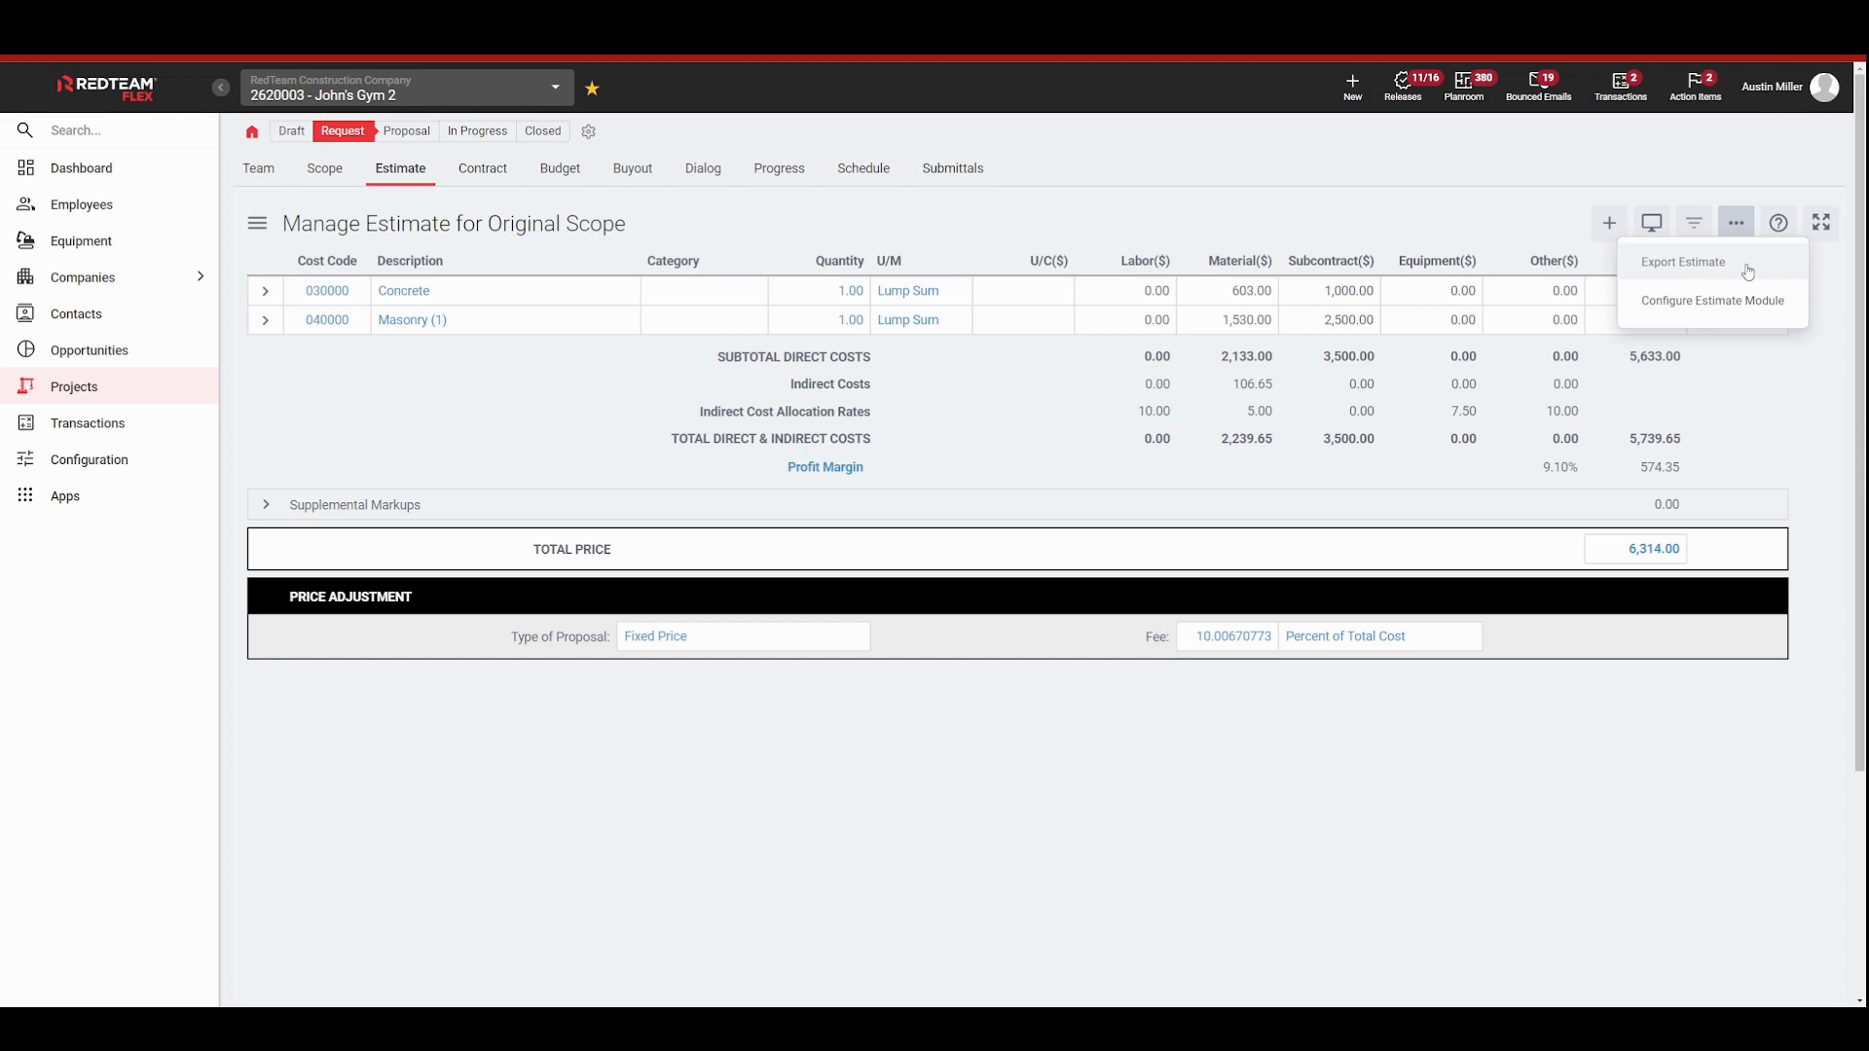
pyautogui.click(1515, 234)
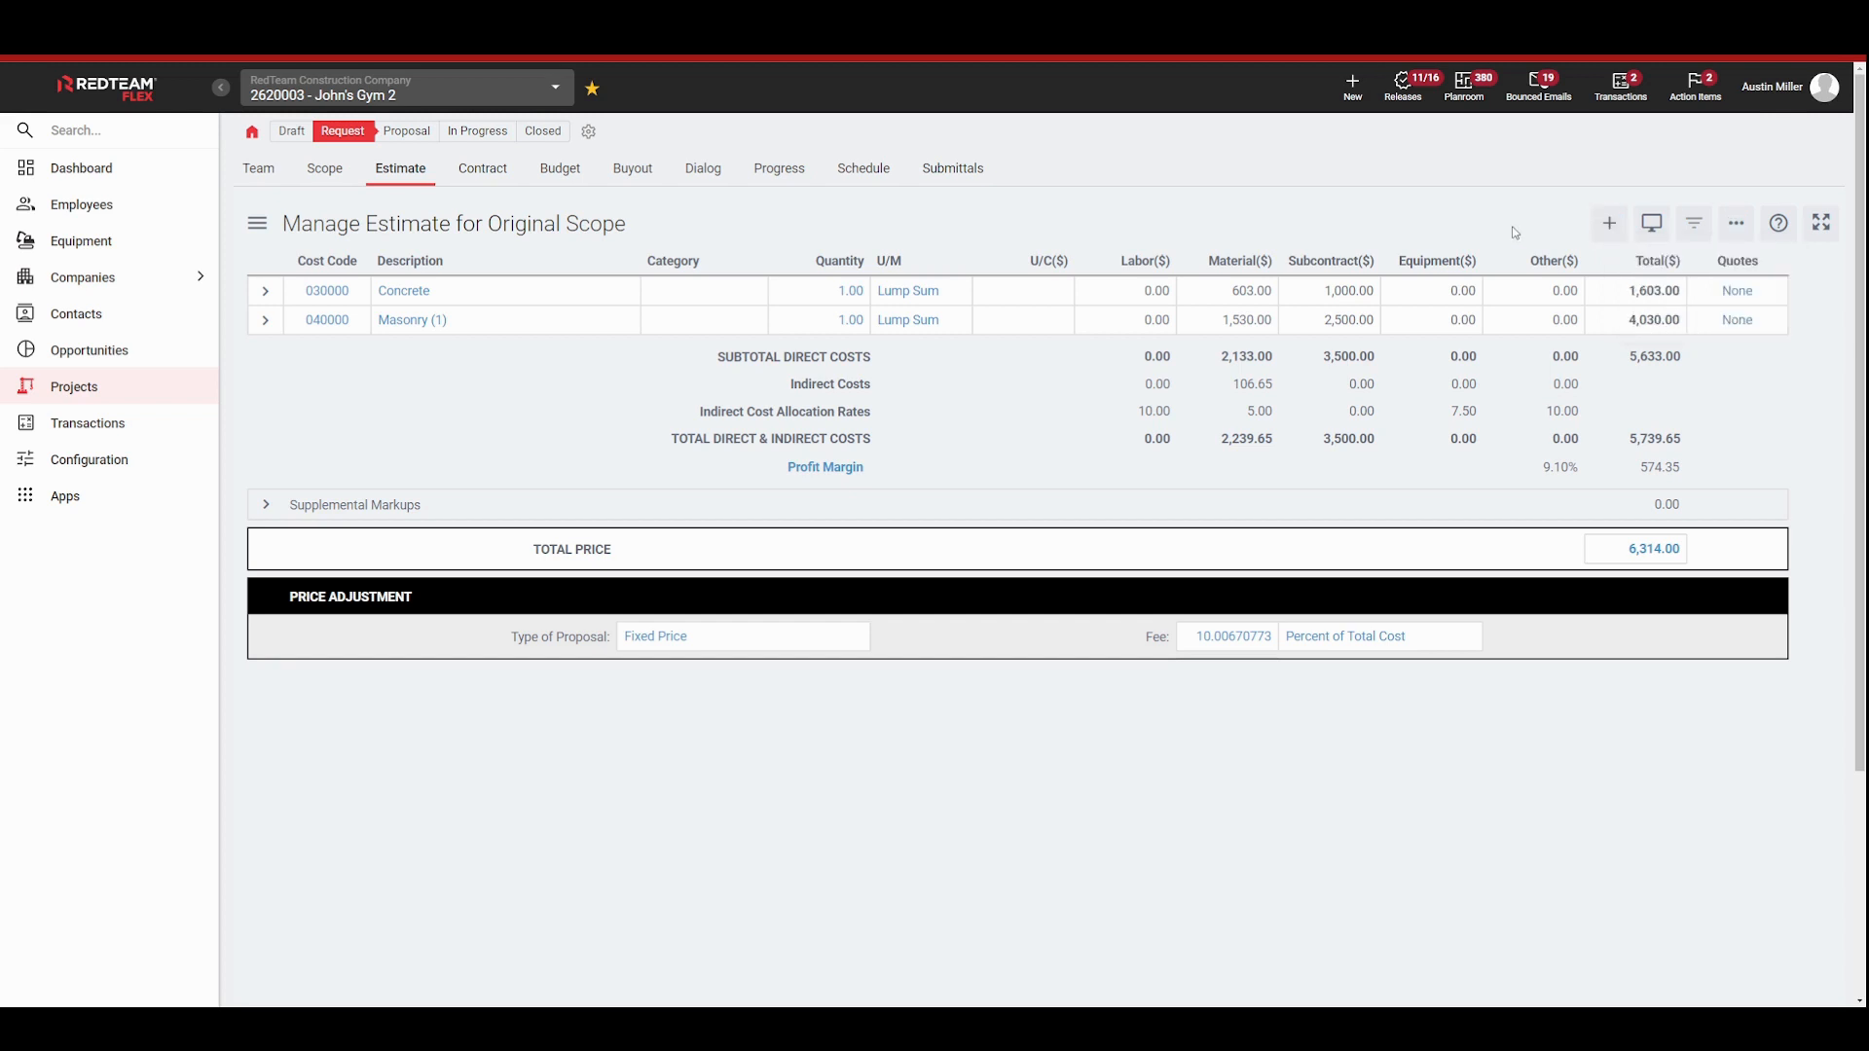